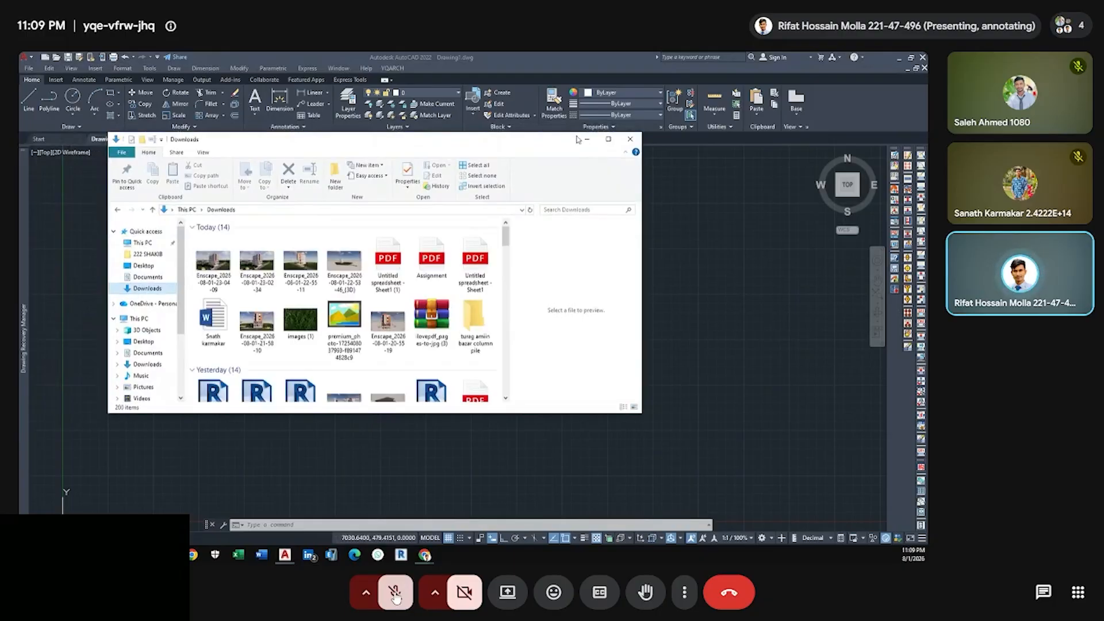
Open the 2 STROED OK drawing from its project folder on drive D.
left_click(608, 139)
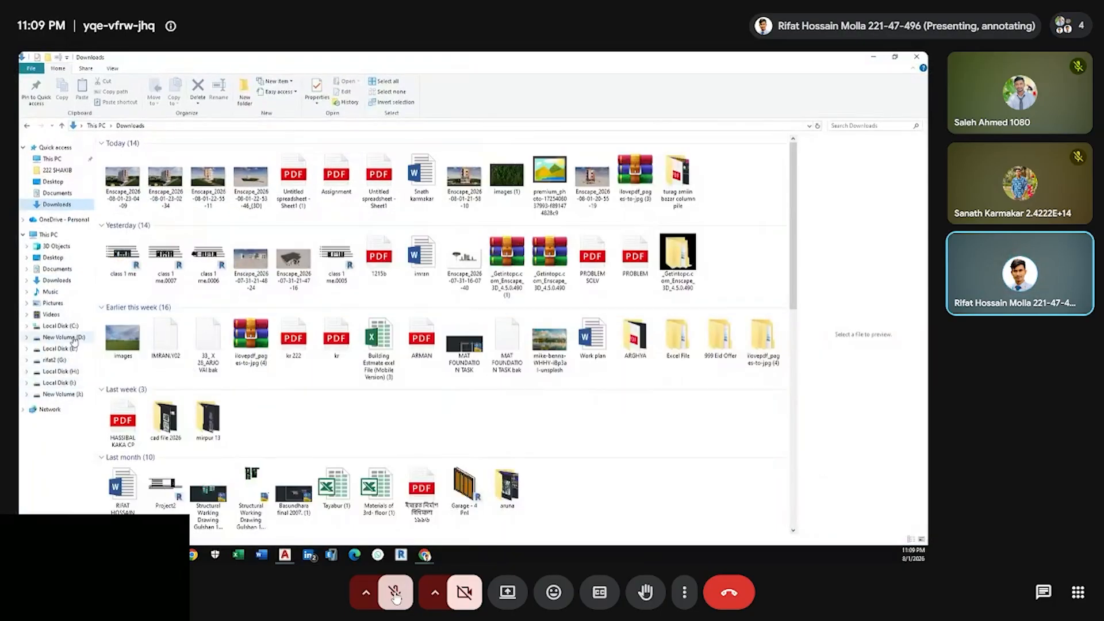
left_click(69, 338)
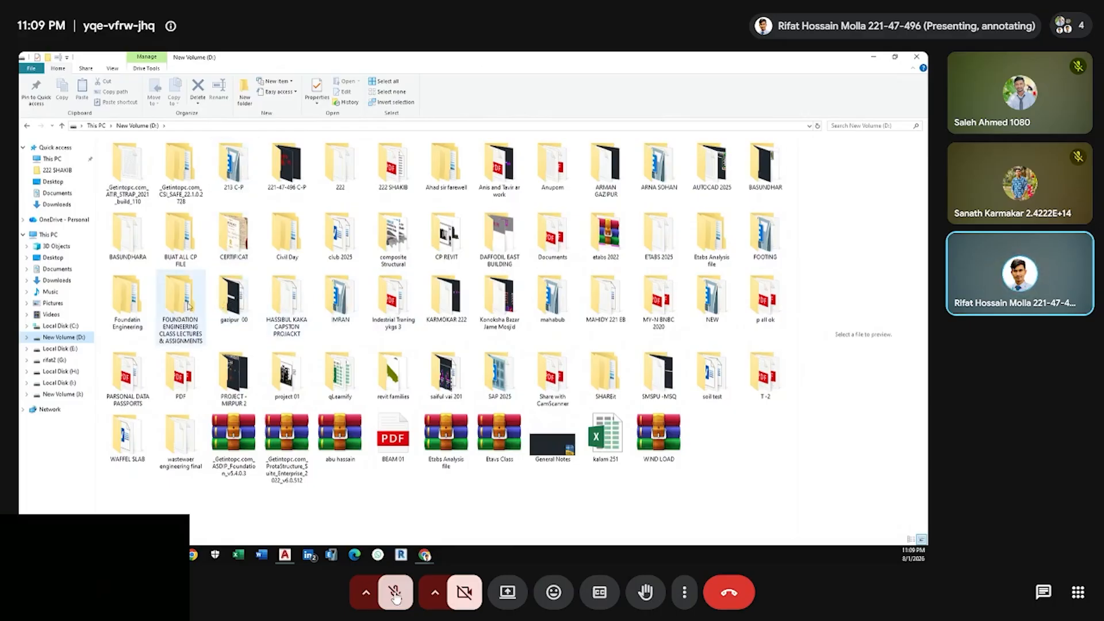
double_click(355, 181)
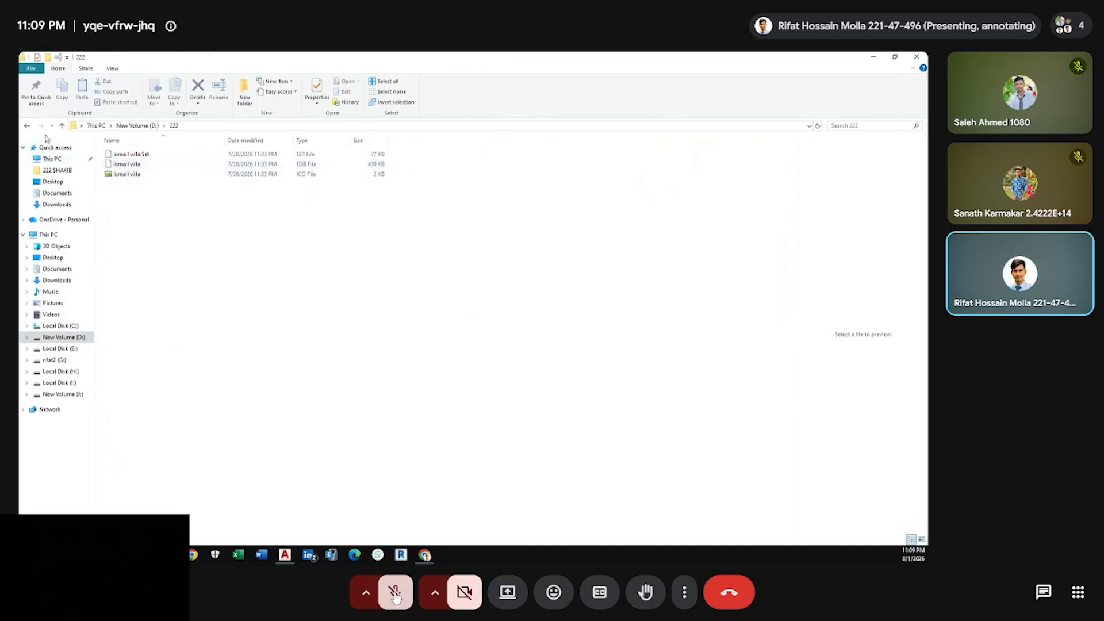
left_click(25, 127)
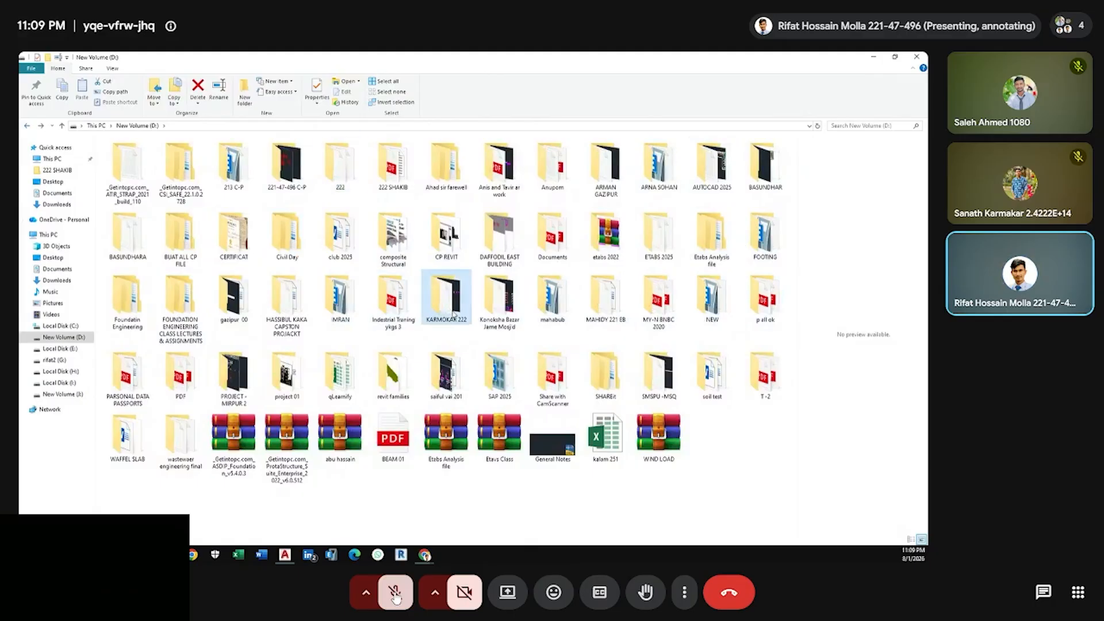
double_click(447, 296)
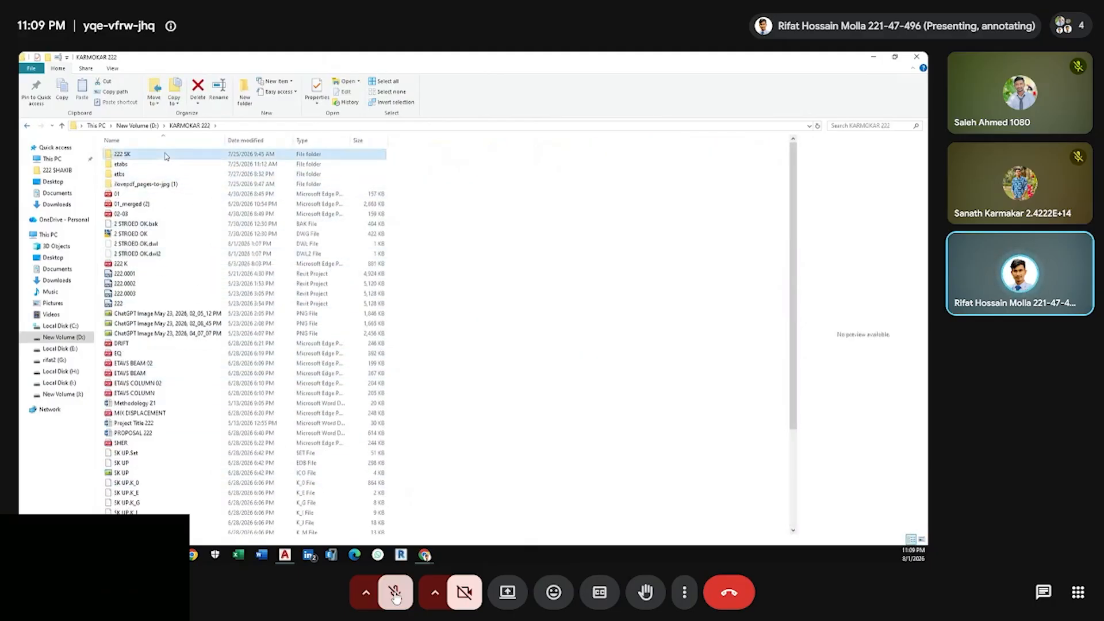
double_click(165, 154)
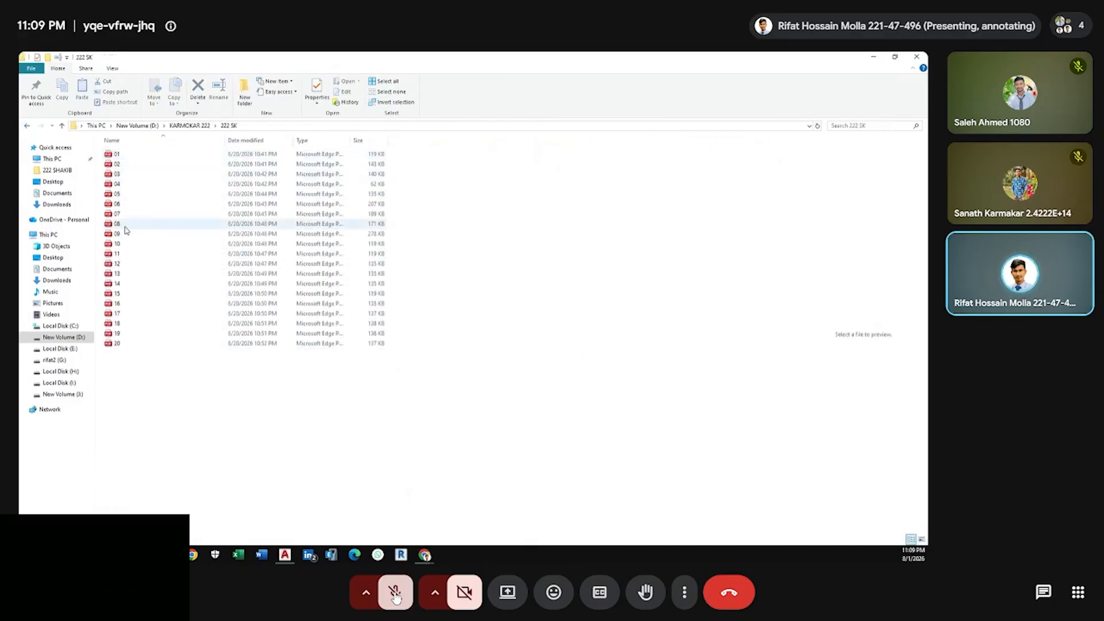
left_click(30, 128)
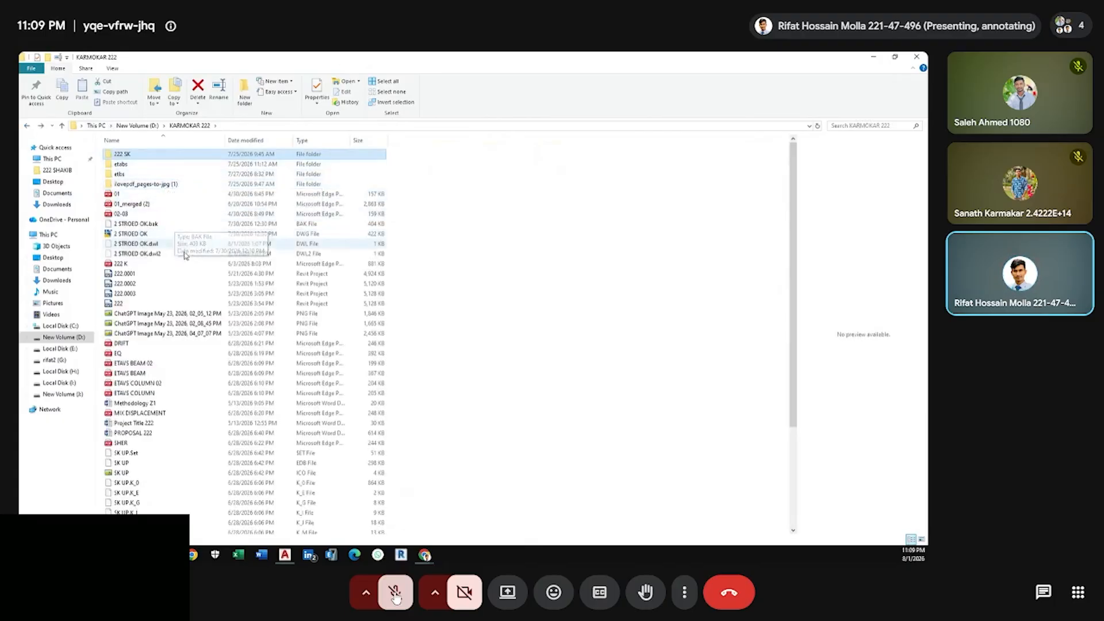
double_click(174, 234)
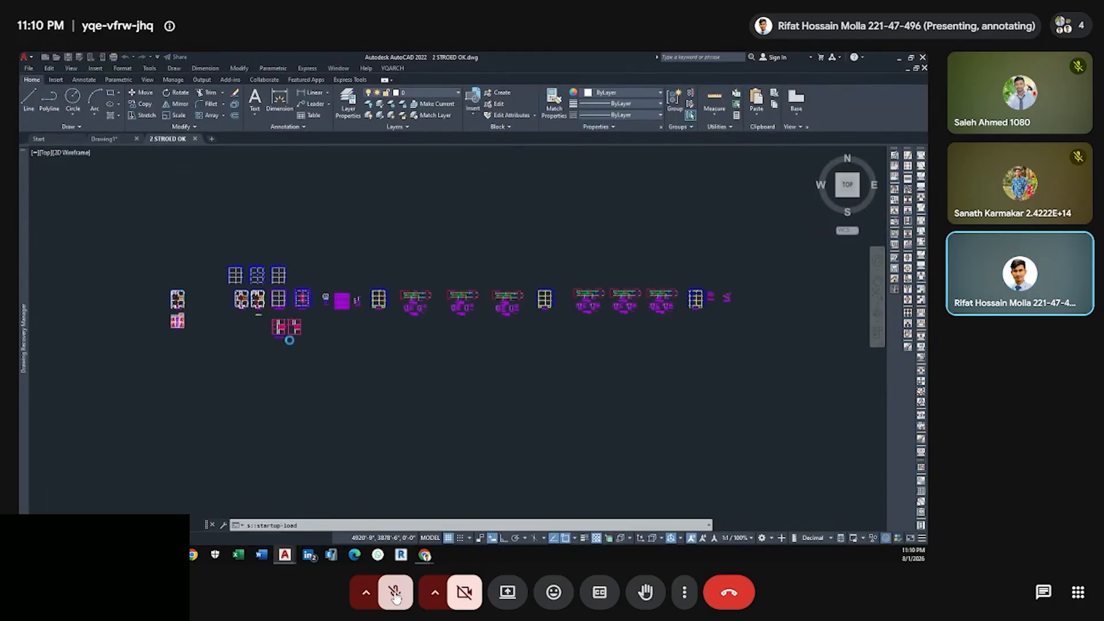
scroll(278, 334, "up", 10)
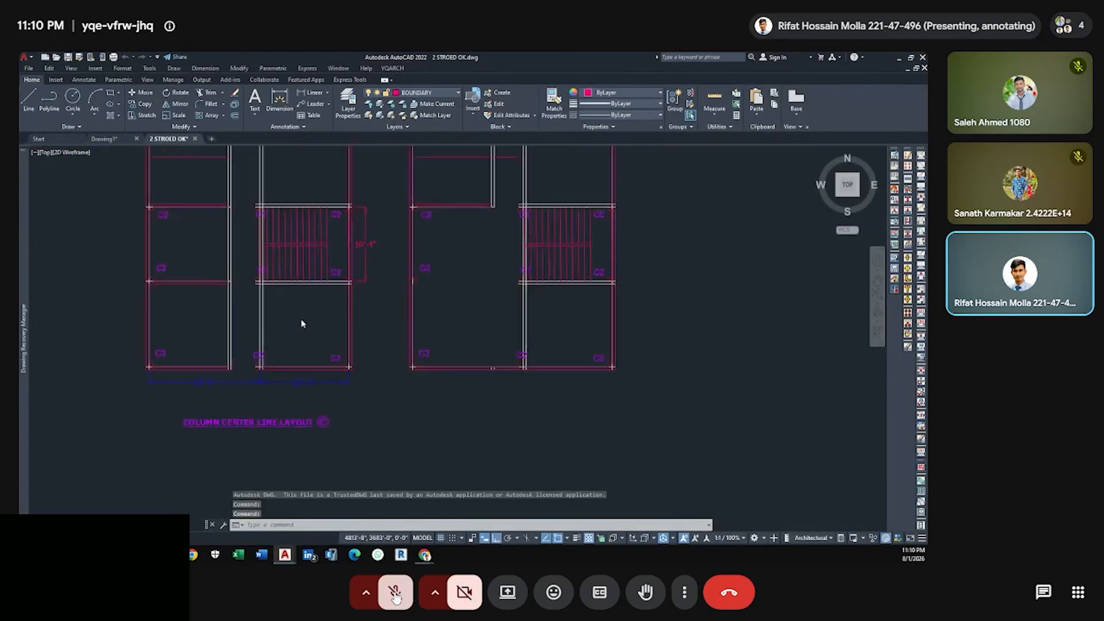
Look through the other files in the project folder and return to the drawing.
left_click(899, 57)
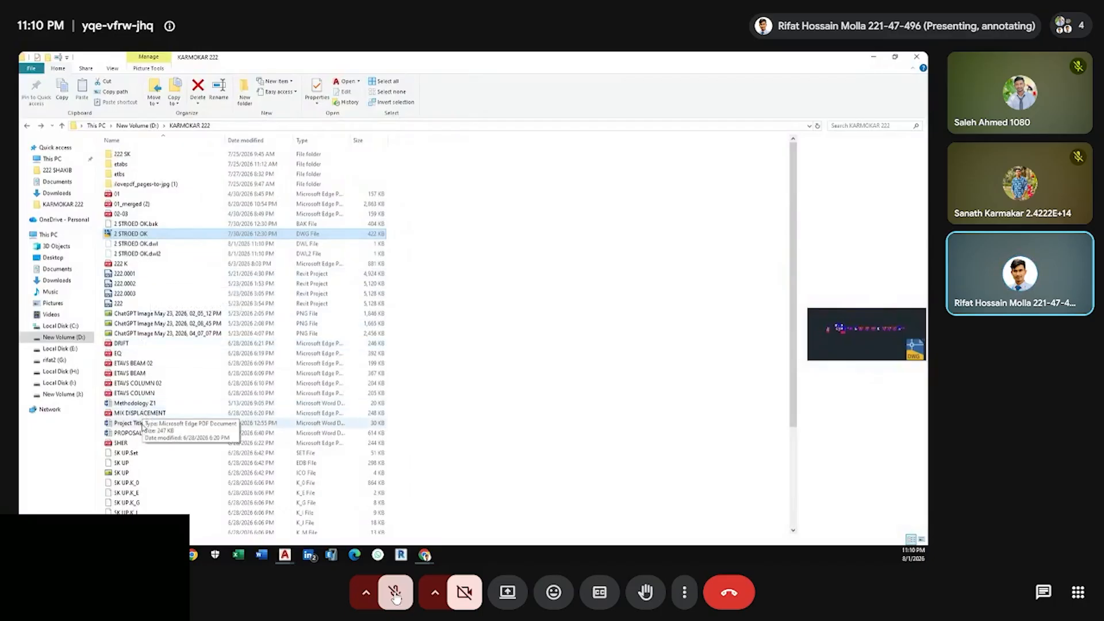
scroll(146, 464, "down", 5)
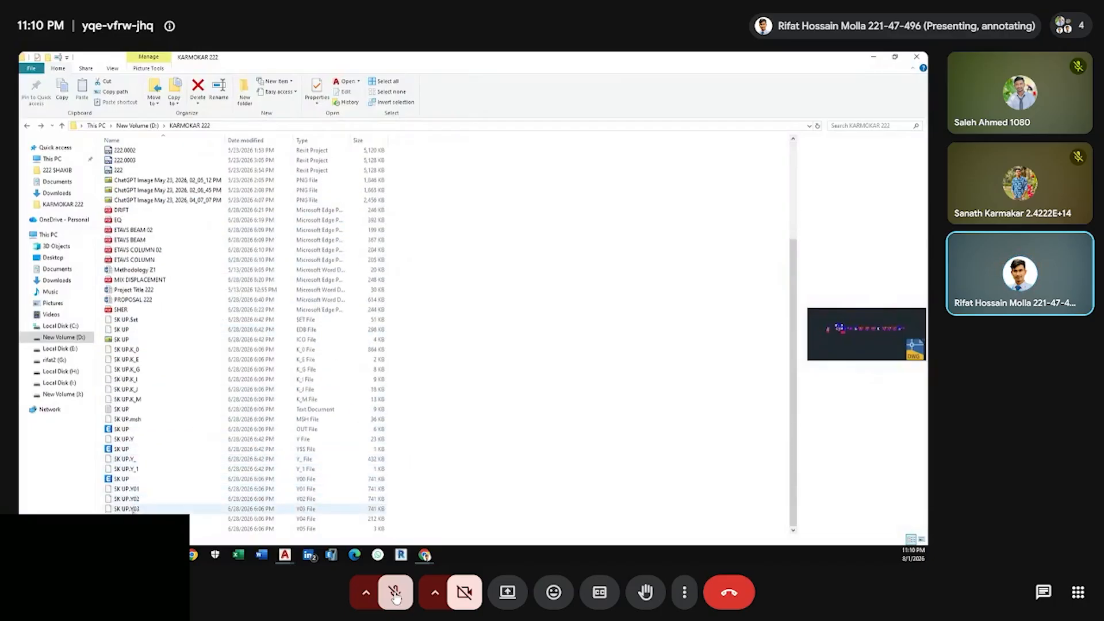
scroll(161, 465, "up", 5)
scroll(160, 465, "up", 2)
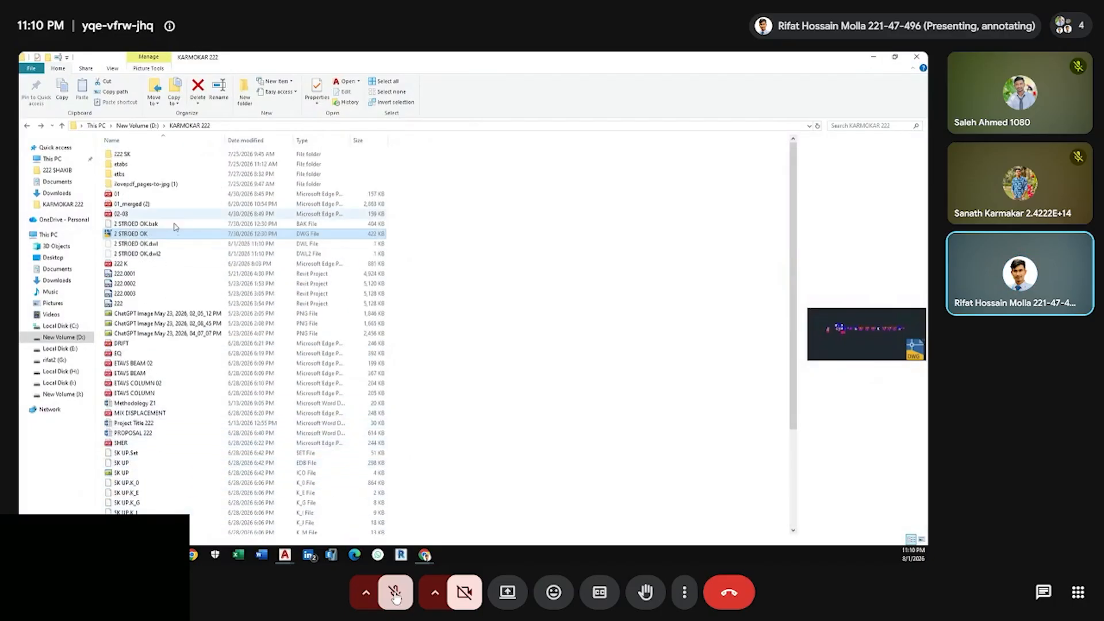
left_click(873, 57)
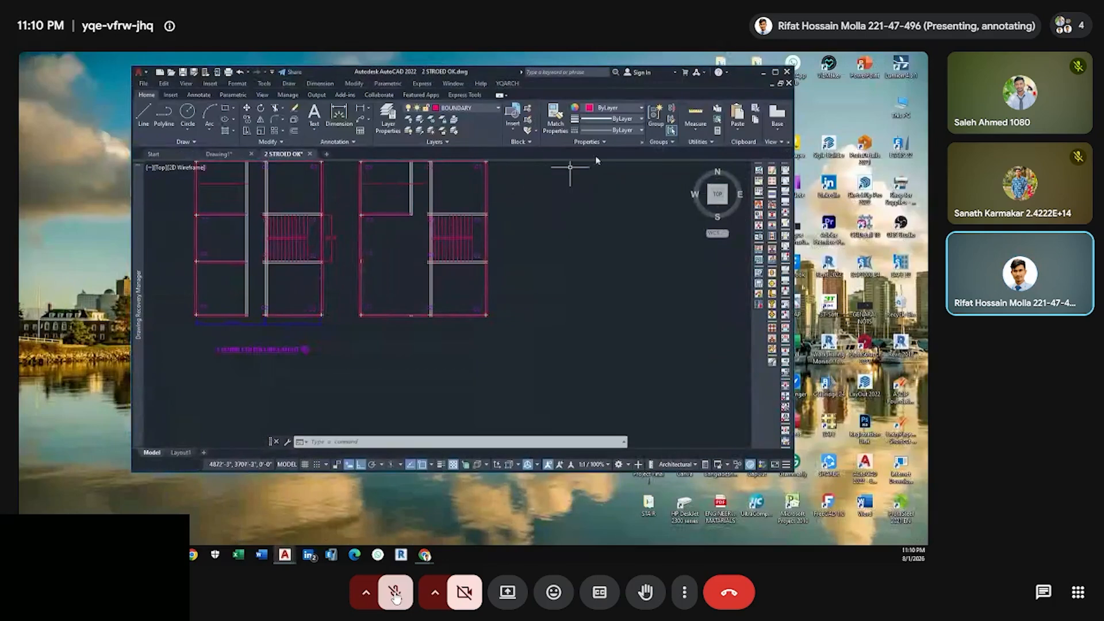
left_click(776, 72)
Delete the horizontal line crossing the upper-left bay of the right-hand copy of the column layout.
scroll(426, 247, "up", 3)
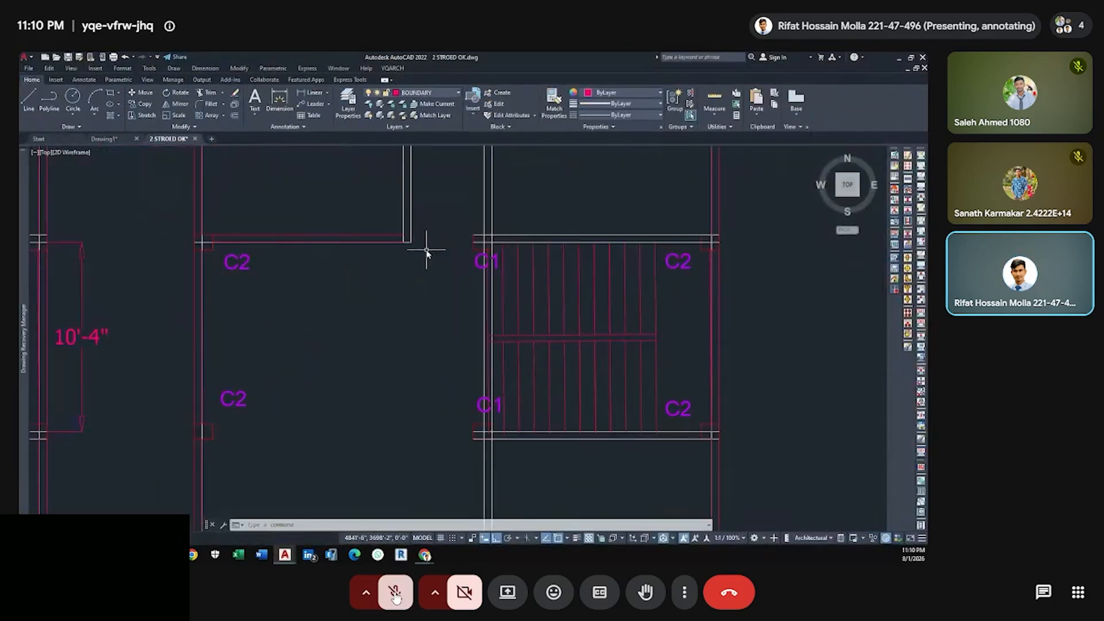
scroll(426, 246, "down", 5)
scroll(437, 276, "up", 5)
left_click(396, 292)
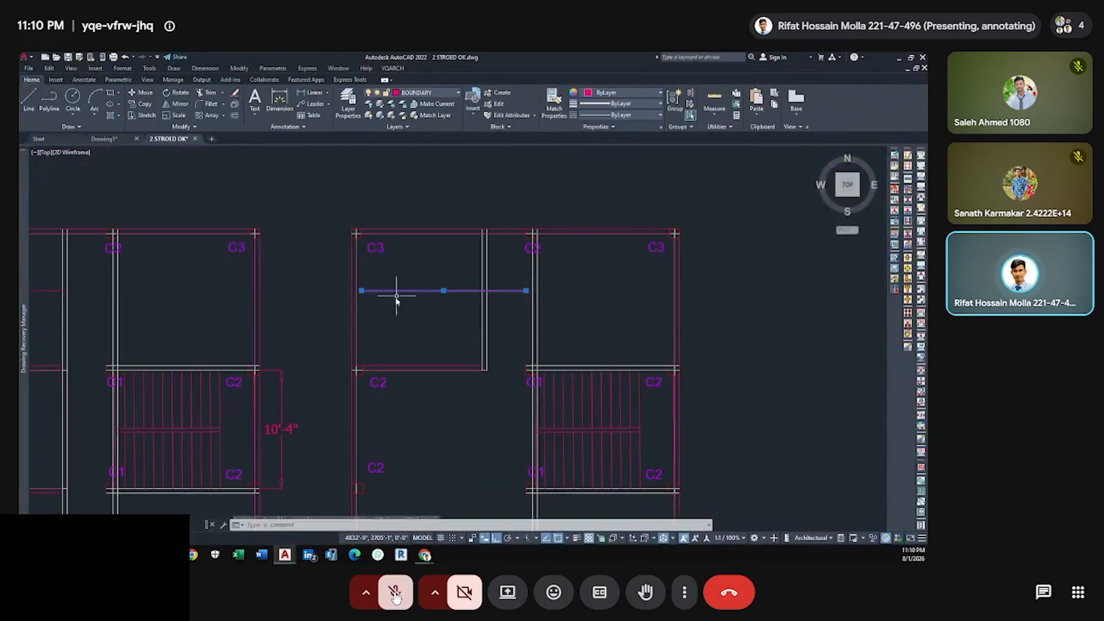
key("Delete")
Switch the drawing view from the top to the SW Isometric orientation.
scroll(449, 259, "down", 2)
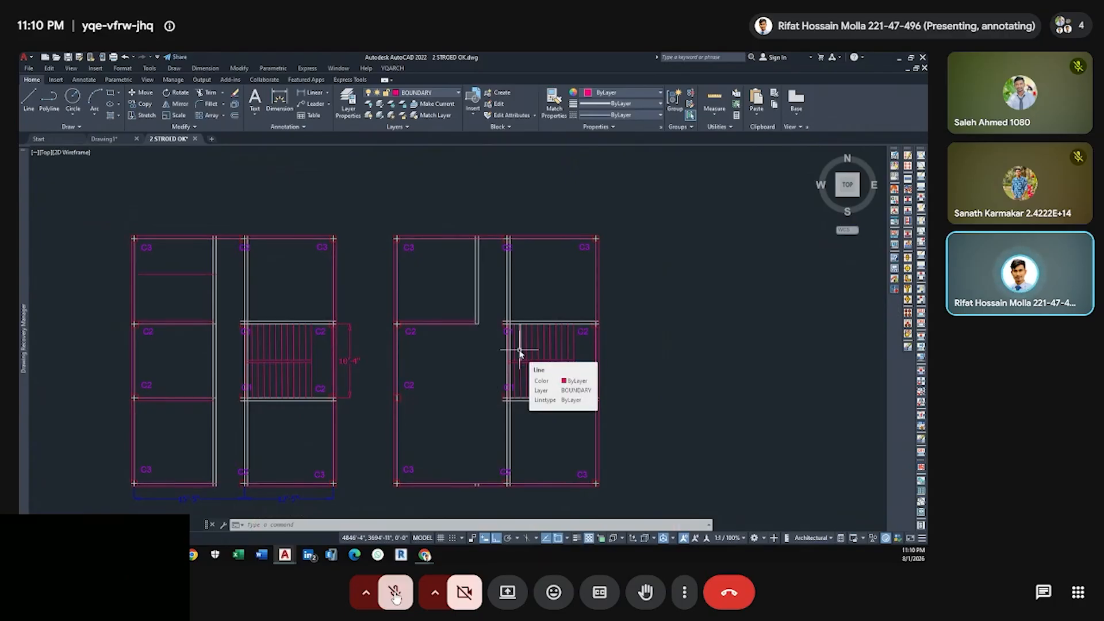
scroll(453, 233, "up", 4)
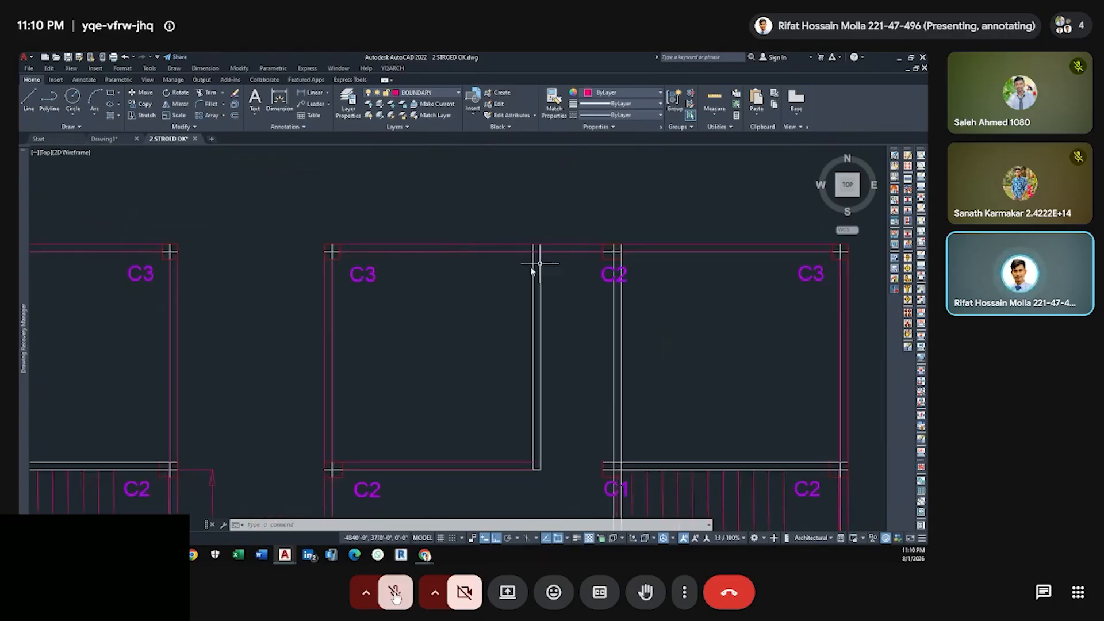
scroll(686, 222, "down", 2)
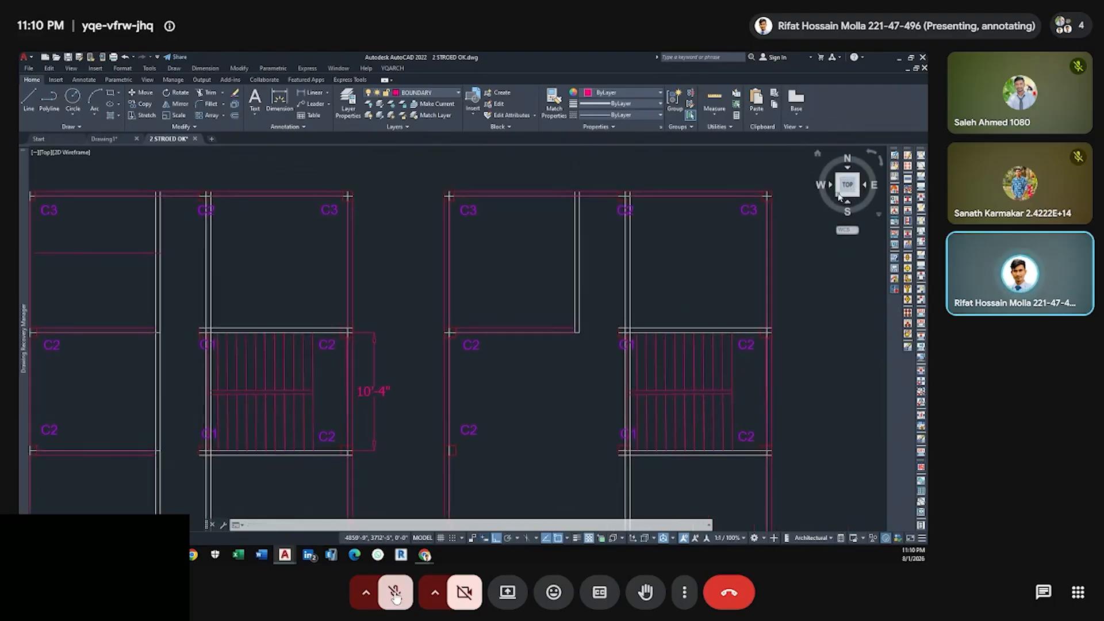
left_click(839, 196)
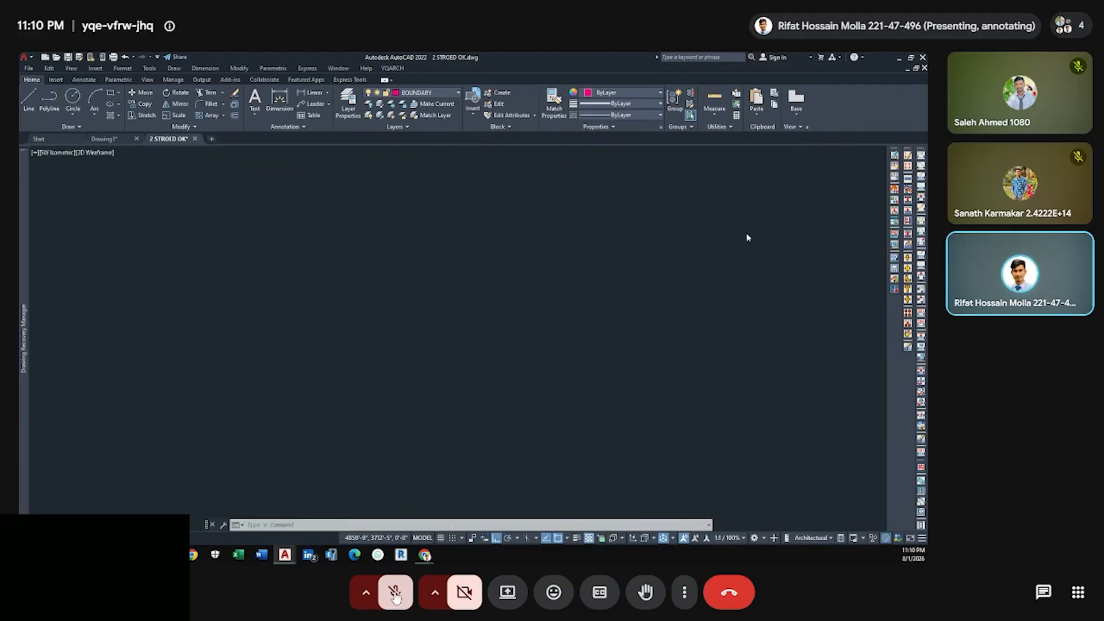
scroll(401, 399, "up", 10)
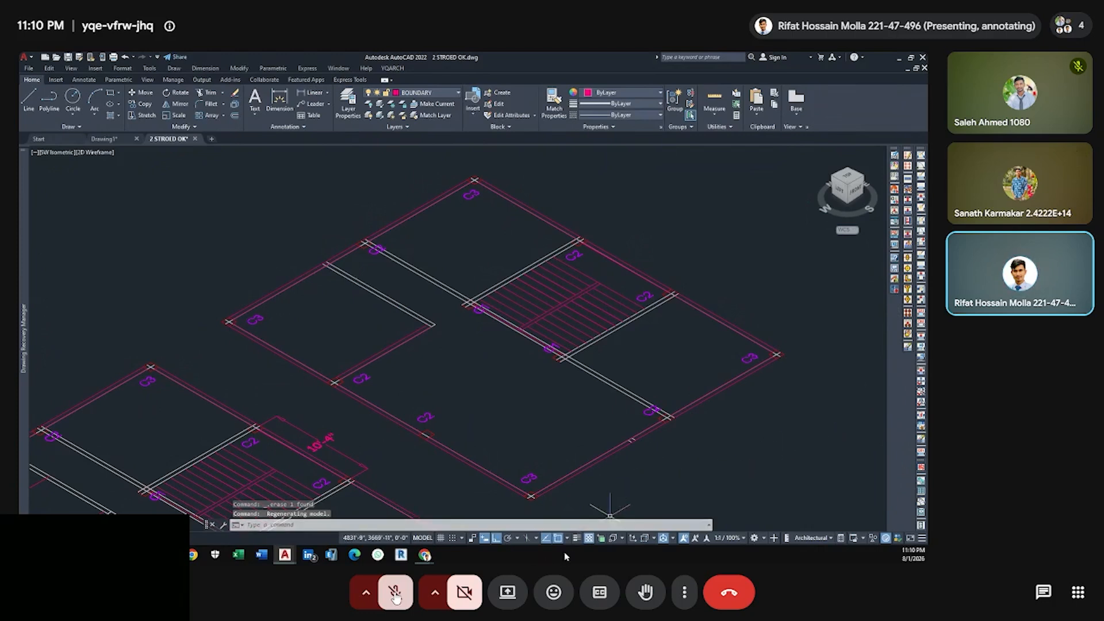
Trim the lines crossing inside the outer C3 corner column outline of the right-hand plan.
scroll(237, 328, "up", 5)
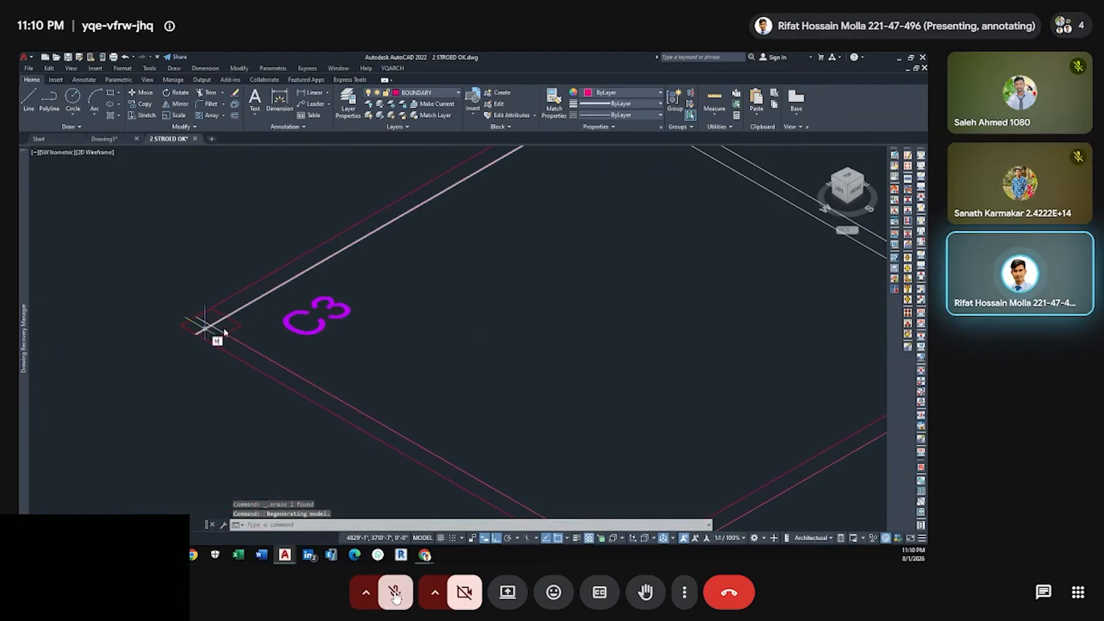
key("space")
left_click(218, 326)
left_click(202, 324)
left_click(199, 329)
left_click(215, 329)
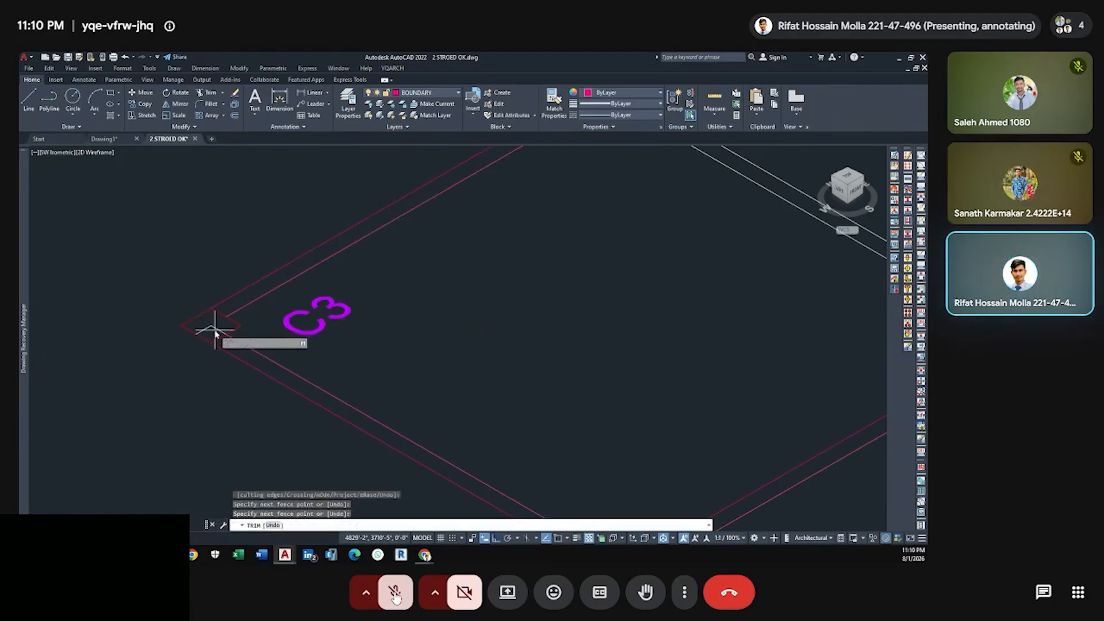
left_click(209, 329)
left_click(217, 328)
scroll(217, 328, "down", 6)
Trim the lines crossing inside the C2 column outline on the same outer edge as the trimmed C3 column.
middle_click_drag(316, 283, 320, 359)
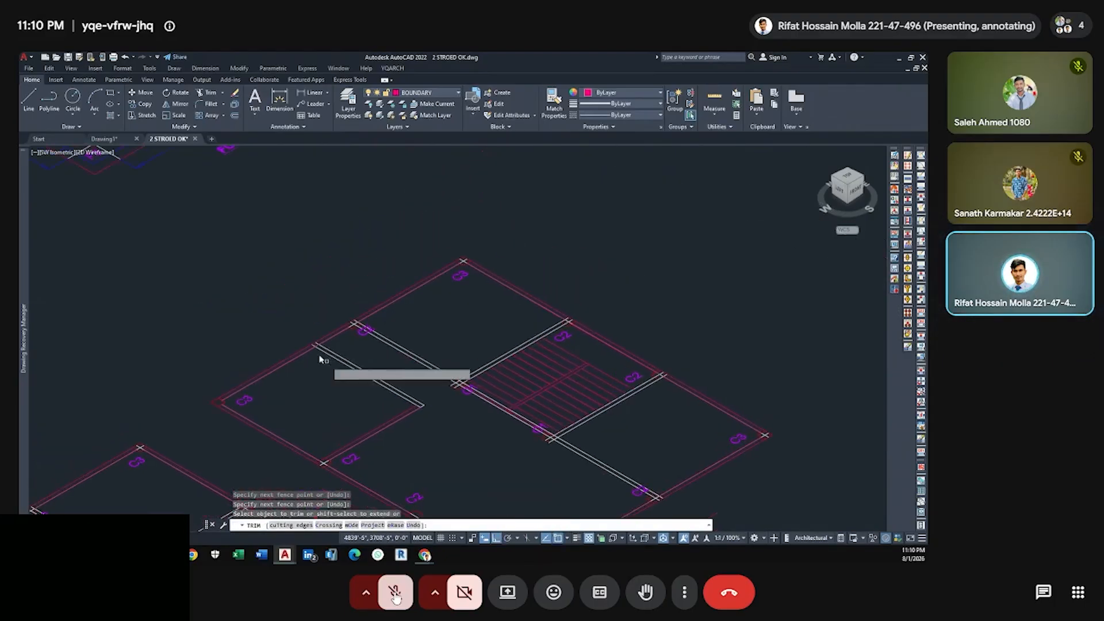
scroll(320, 345, "up", 6)
scroll(436, 301, "down", 6)
scroll(444, 355, "up", 6)
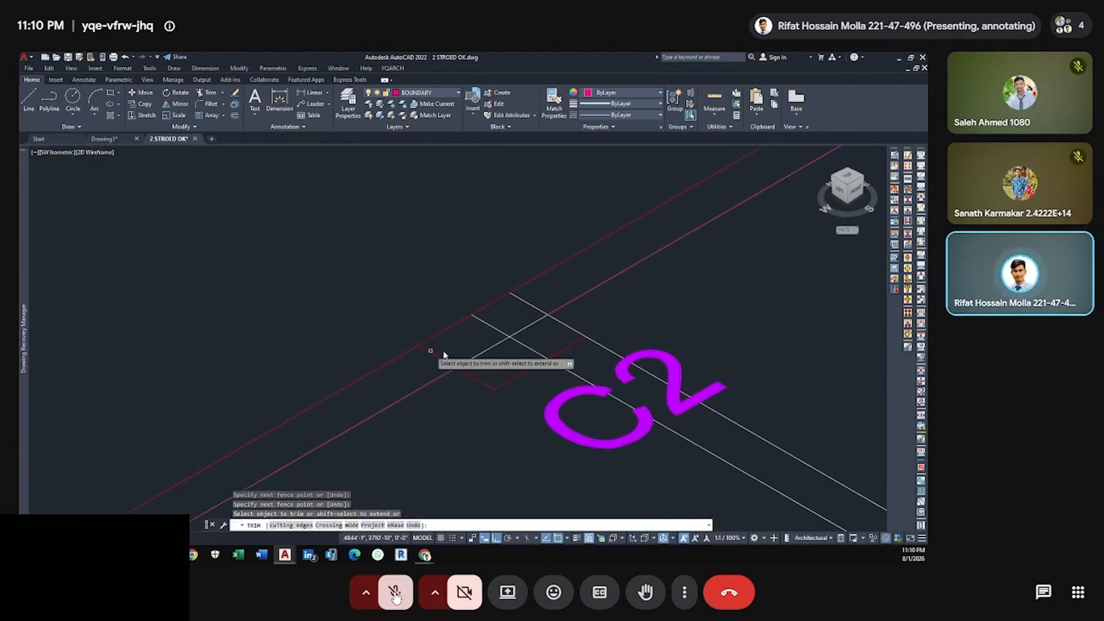
left_click(543, 338)
left_click(483, 343)
left_click(539, 334)
left_click(494, 325)
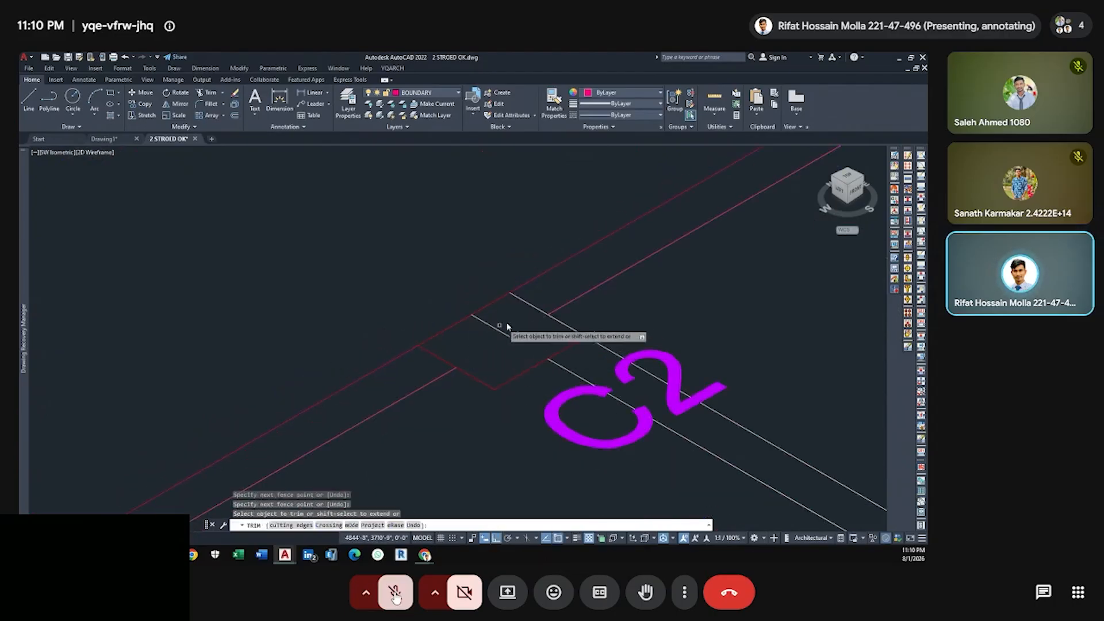
scroll(493, 356, "down", 8)
key("Escape")
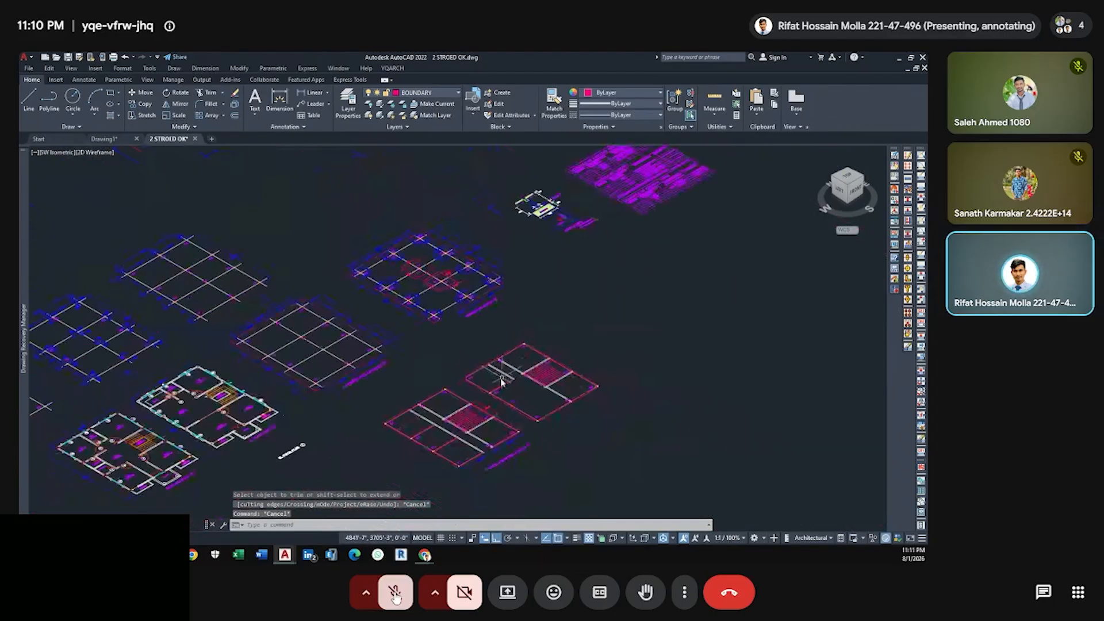
Switch to the 3D Basics workspace.
scroll(502, 381, "up", 3)
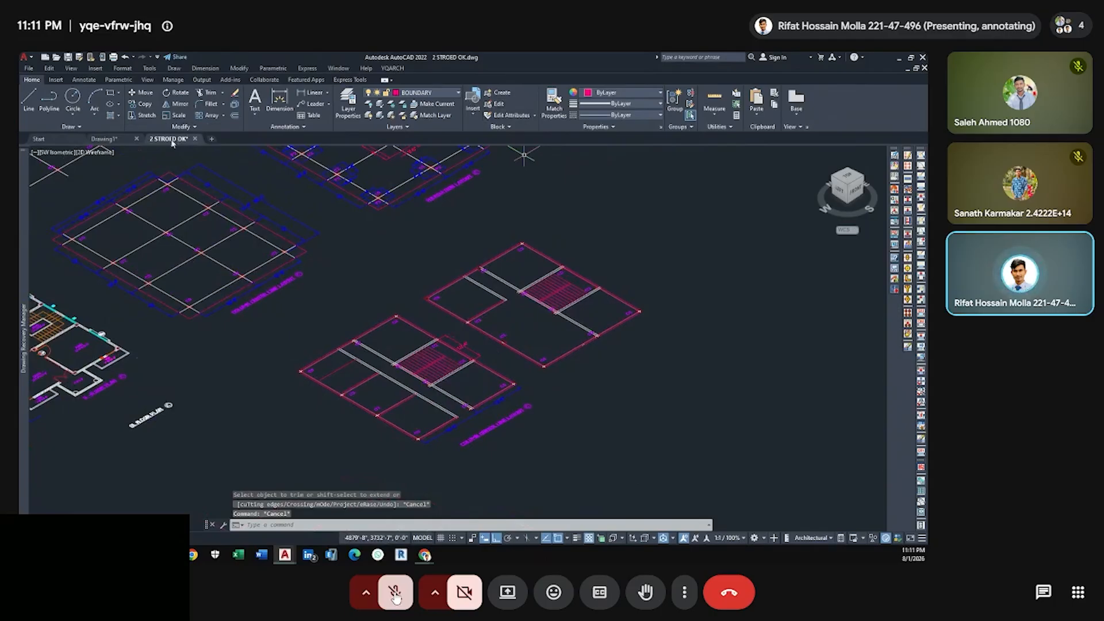
left_click(765, 539)
left_click(764, 462)
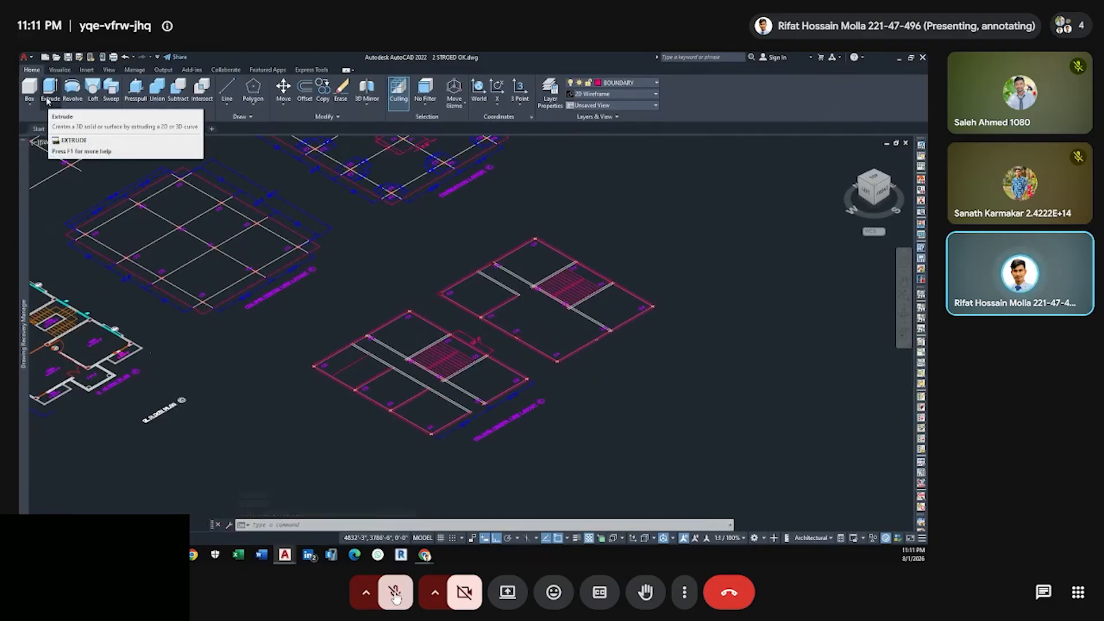
Presspull the trimmed C3 corner column area upward to a height of 10'.
left_click(134, 89)
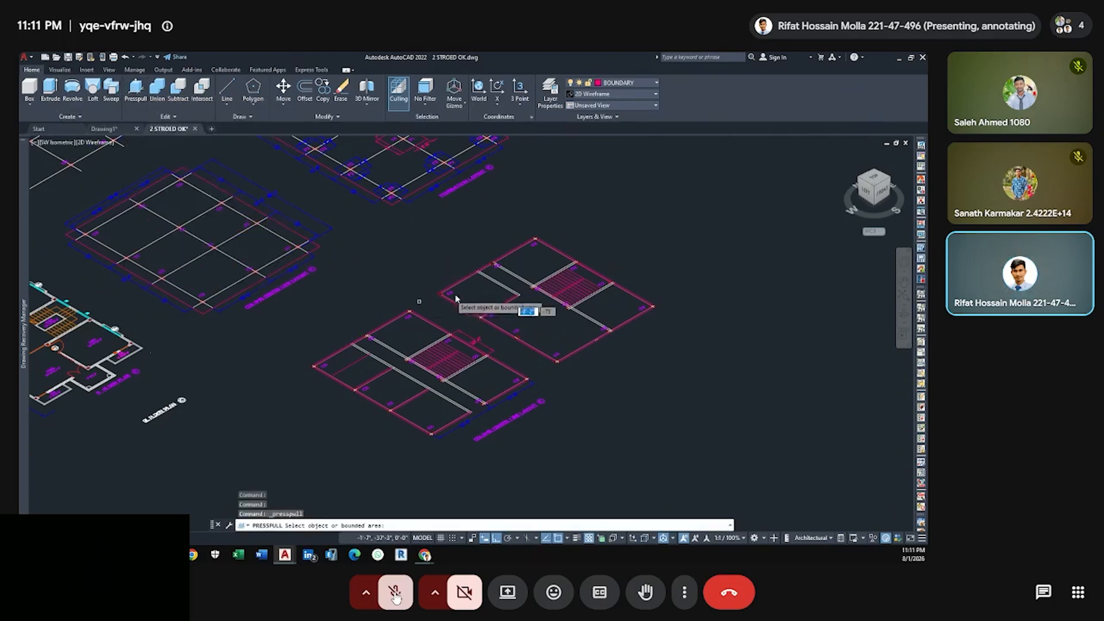
scroll(489, 296, "up", 5)
left_click(390, 343)
scroll(377, 247, "down", 4)
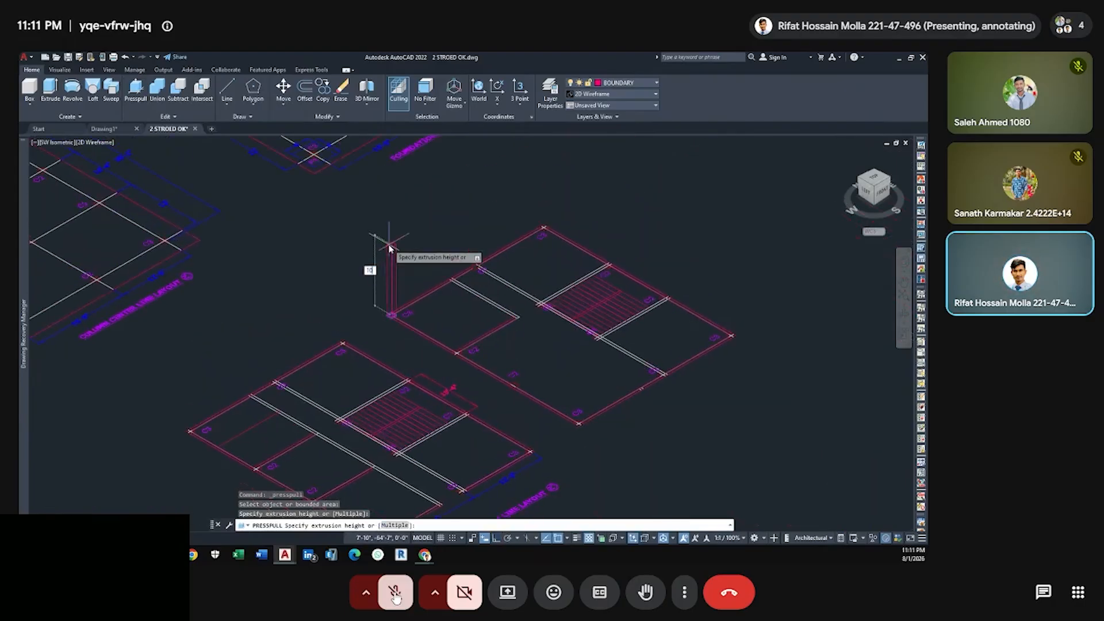
type("10'")
key("Return")
key("Return")
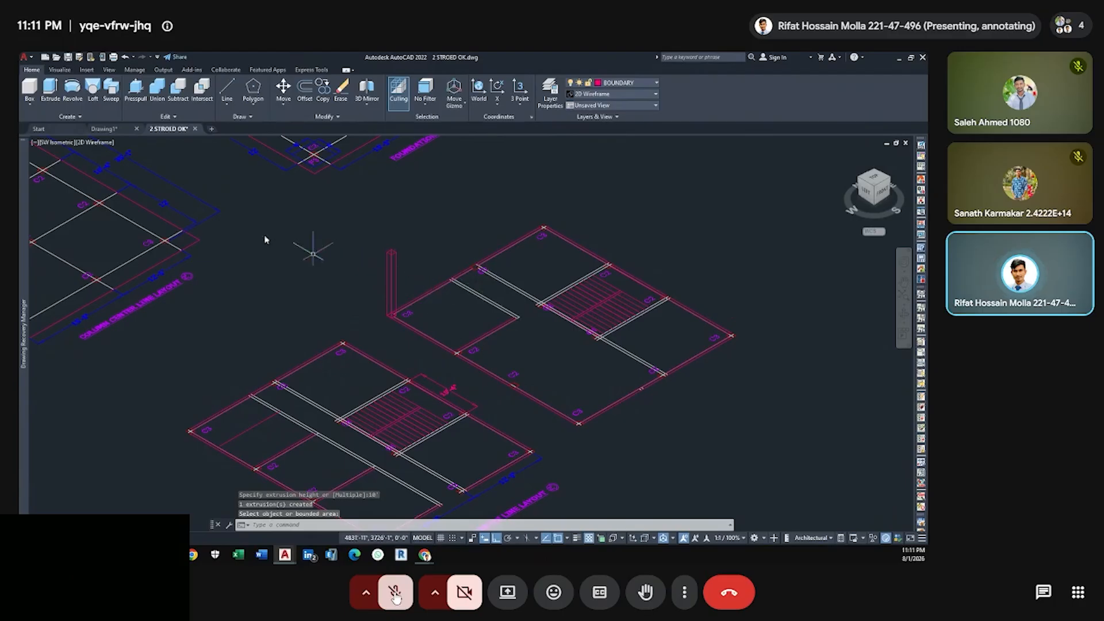
Set the visual style to Realistic and inspect the extruded corner column.
left_click(92, 143)
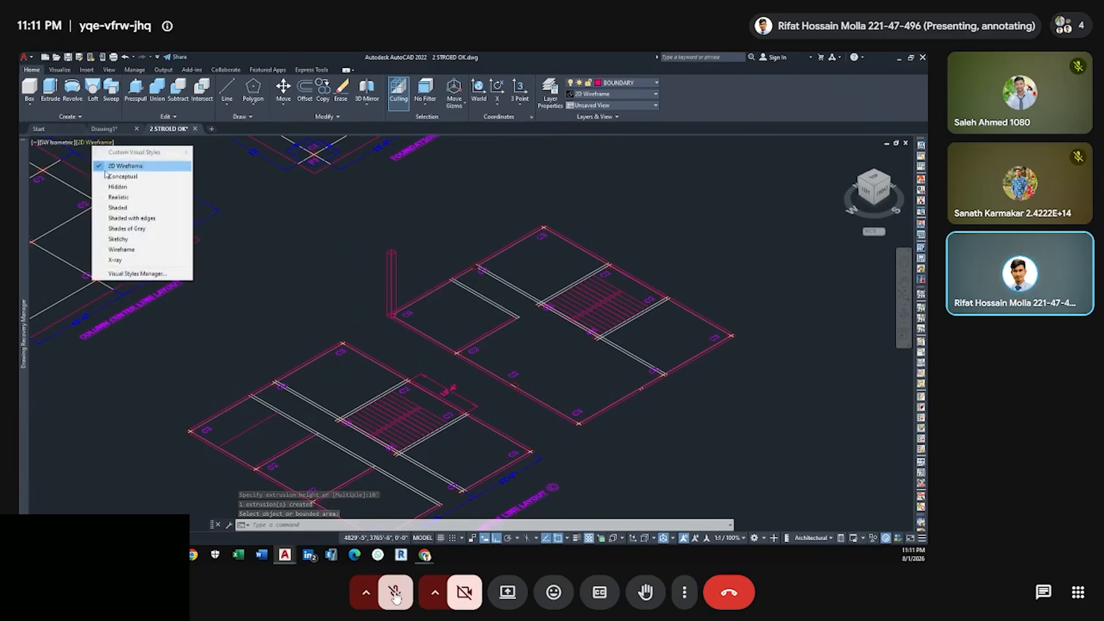
left_click(131, 196)
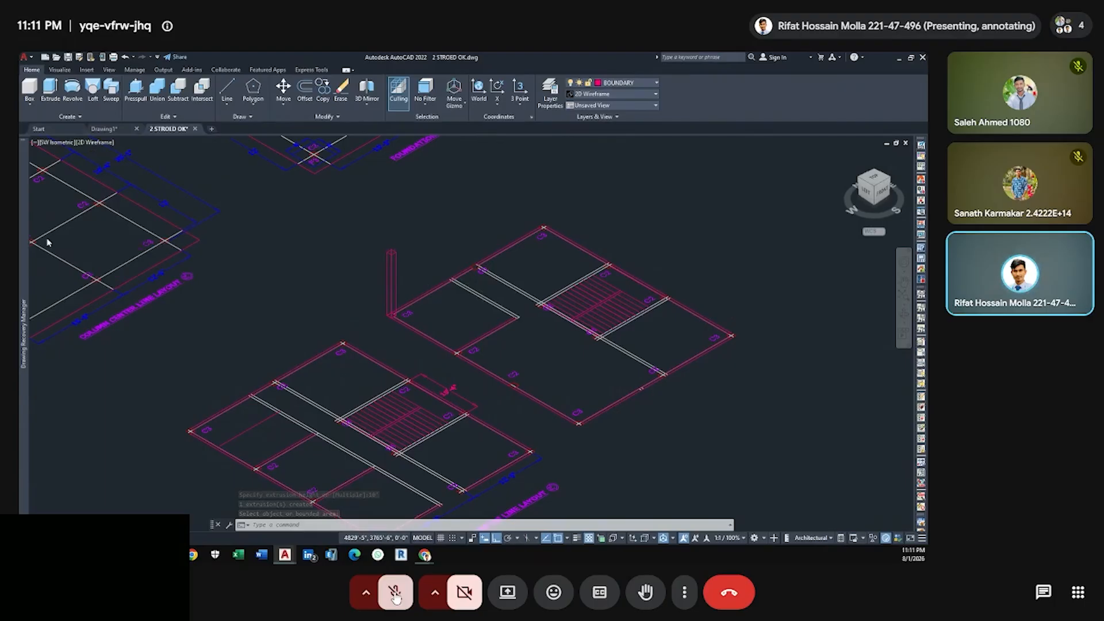
scroll(387, 265, "up", 5)
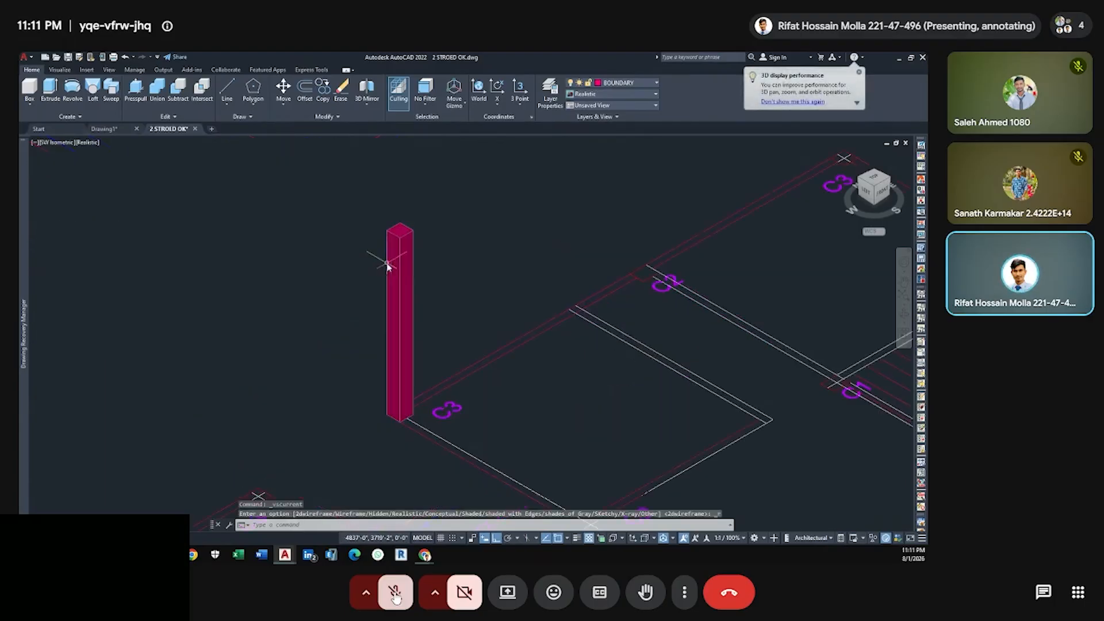
scroll(418, 265, "down", 4)
scroll(424, 296, "up", 3)
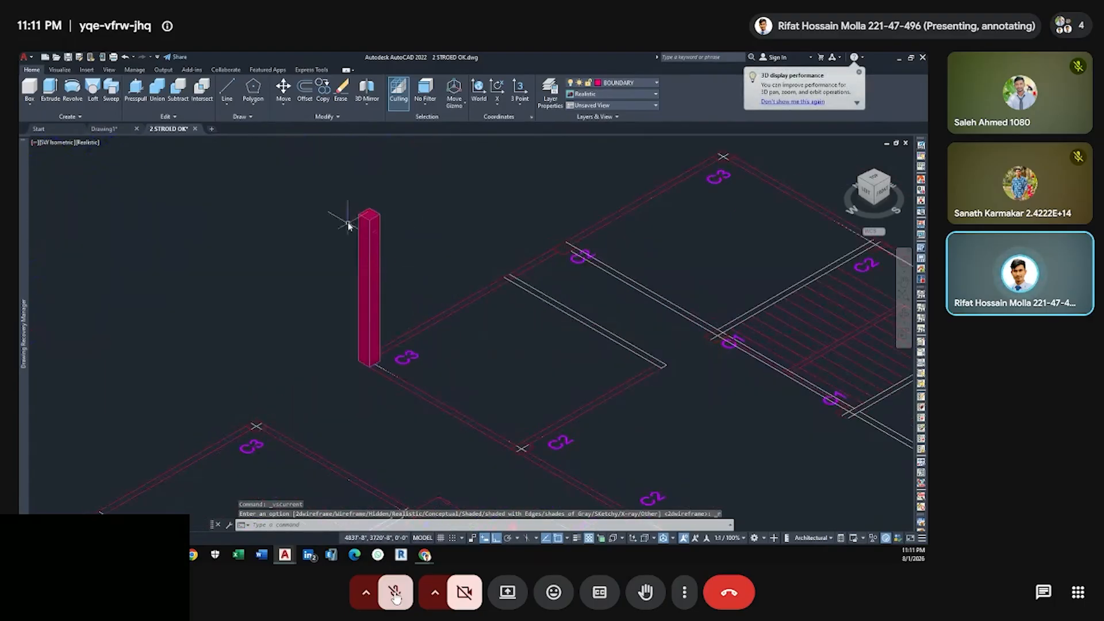
scroll(486, 239, "down", 3)
scroll(454, 241, "up", 1)
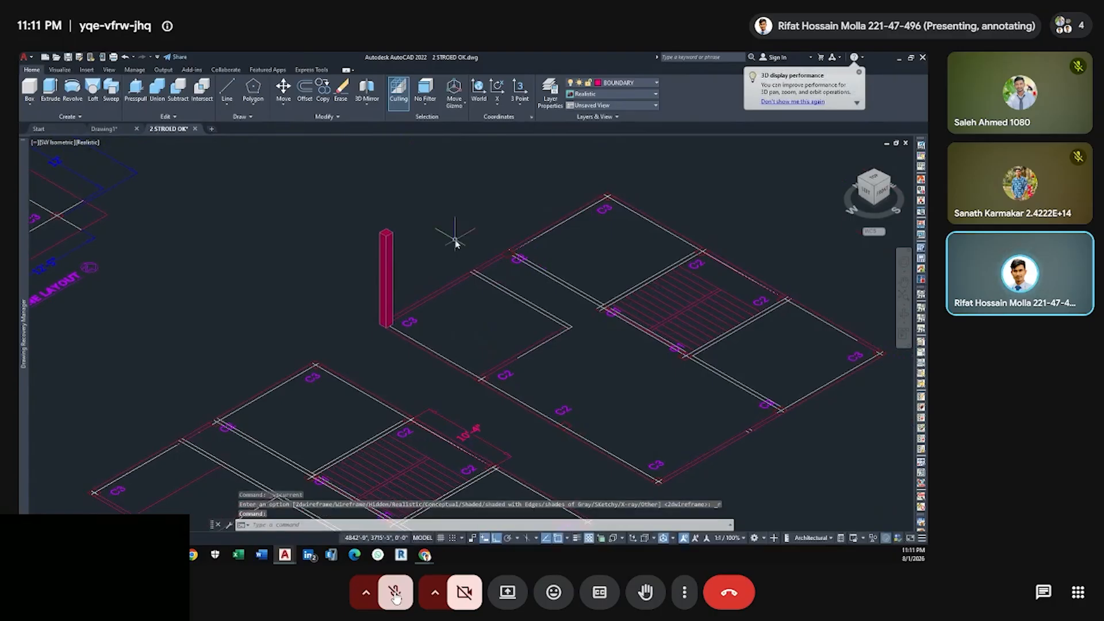
scroll(402, 270, "up", 3)
scroll(386, 247, "down", 4)
scroll(389, 253, "up", 3)
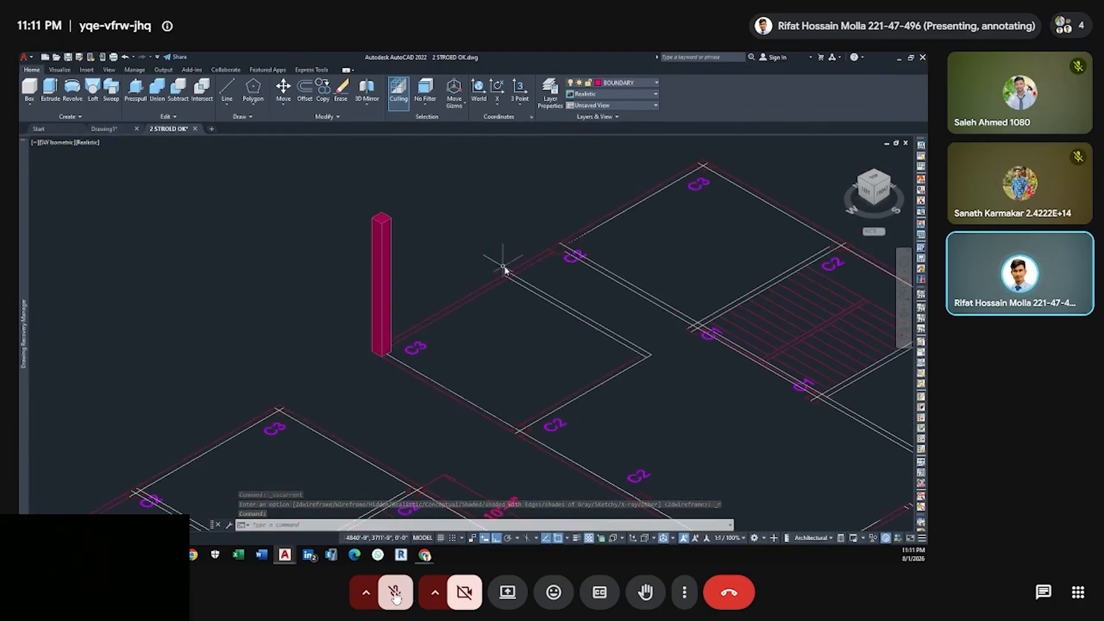
scroll(489, 297, "up", 2)
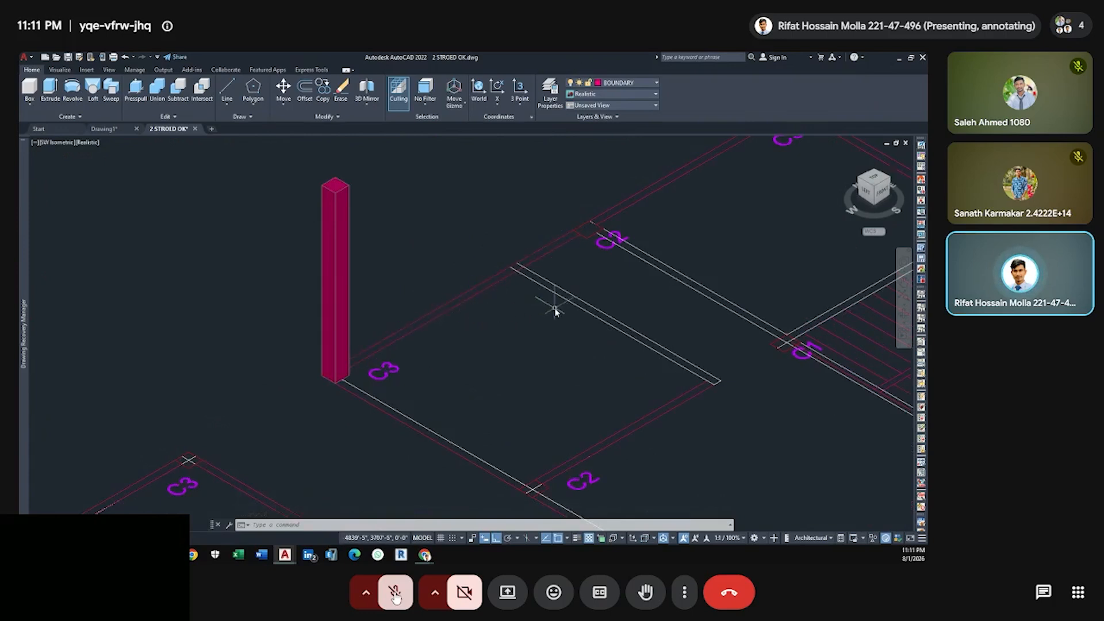
scroll(505, 305, "down", 4)
Presspull the trimmed C2 column area on the same outer edge as the extruded corner column up to 10'.
key("Escape")
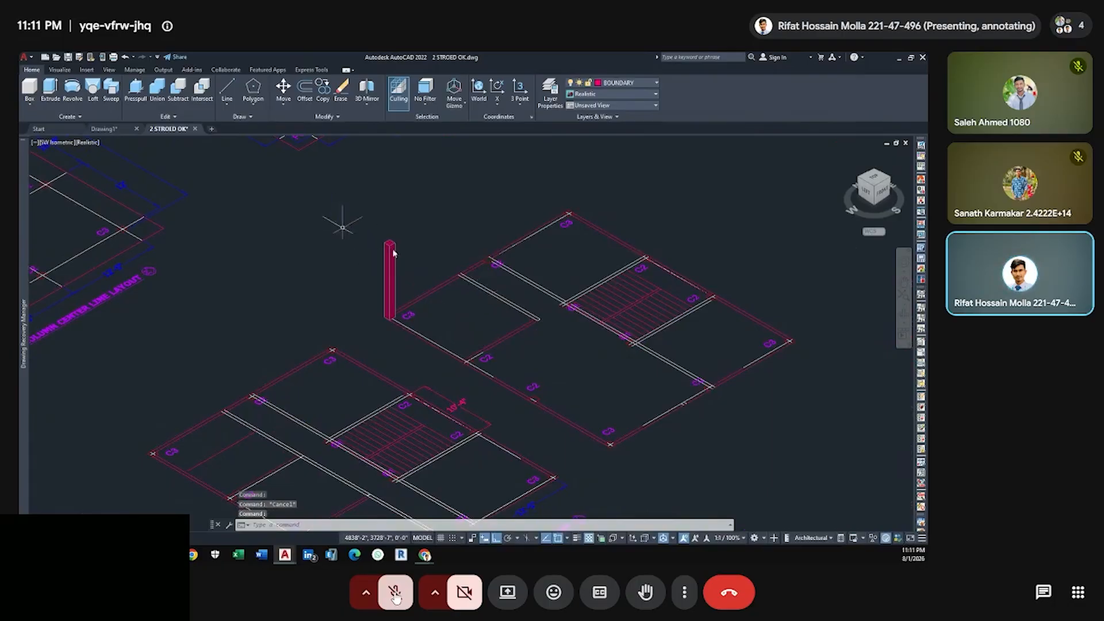
scroll(492, 251, "up", 6)
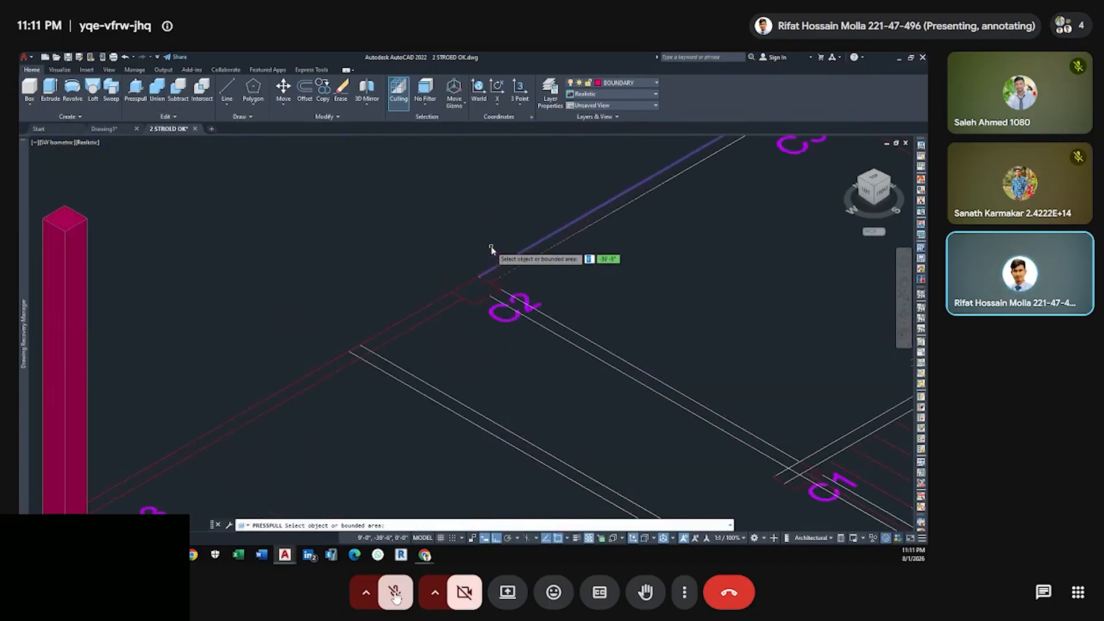
left_click(468, 297)
type("10'")
key("Return")
scroll(479, 211, "down", 5)
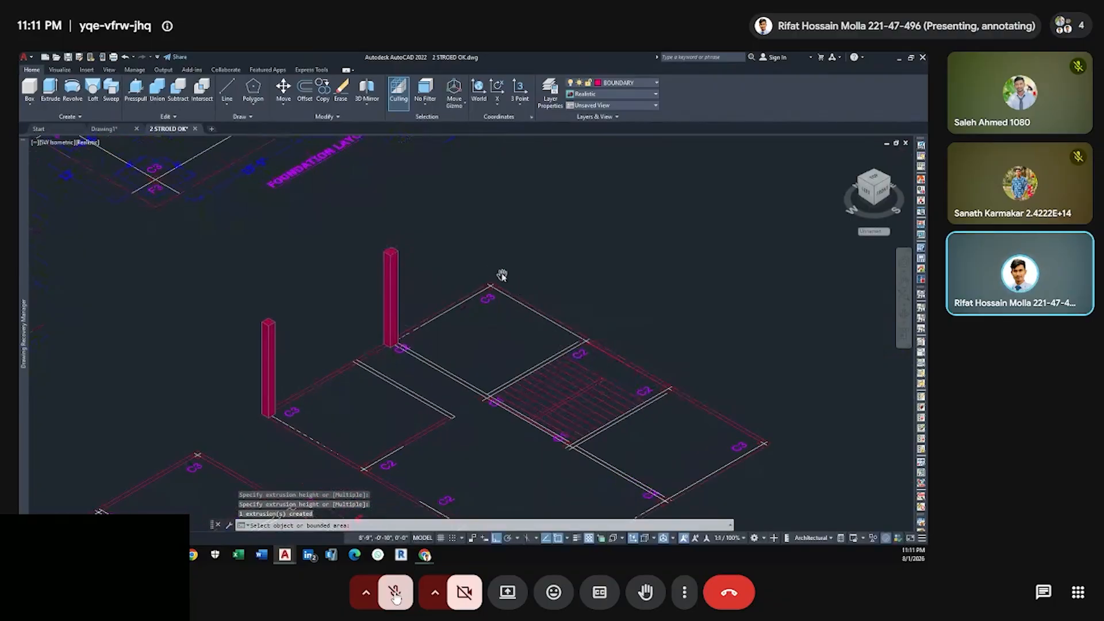
Trim the lines crossing inside the C3 column outline at the rear corner of the plan.
scroll(493, 290, "up", 6)
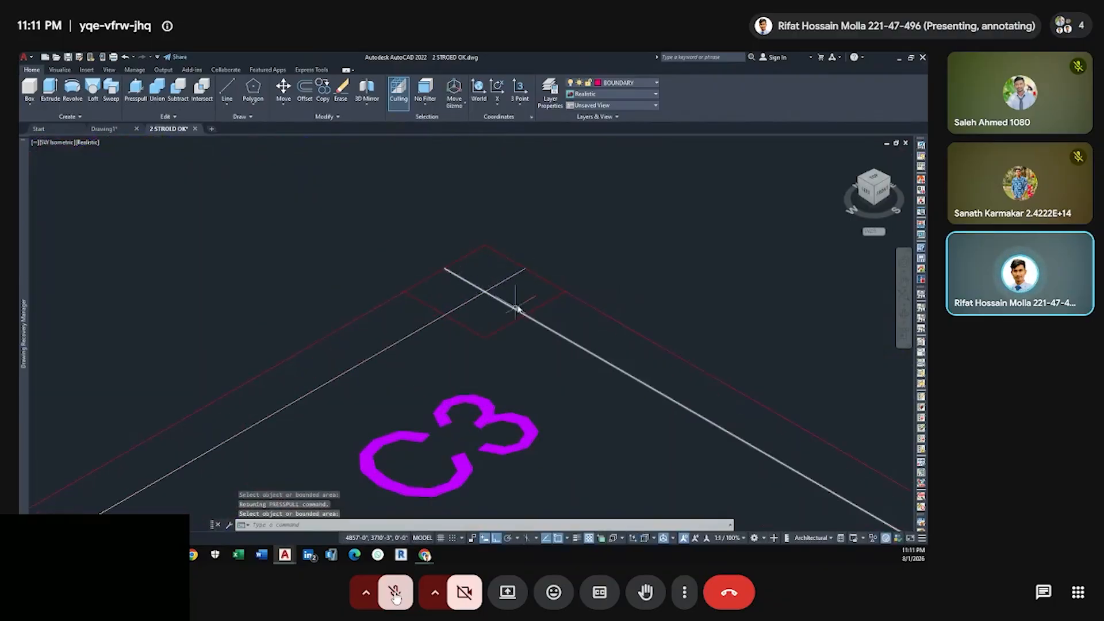
type("t or")
key("Return")
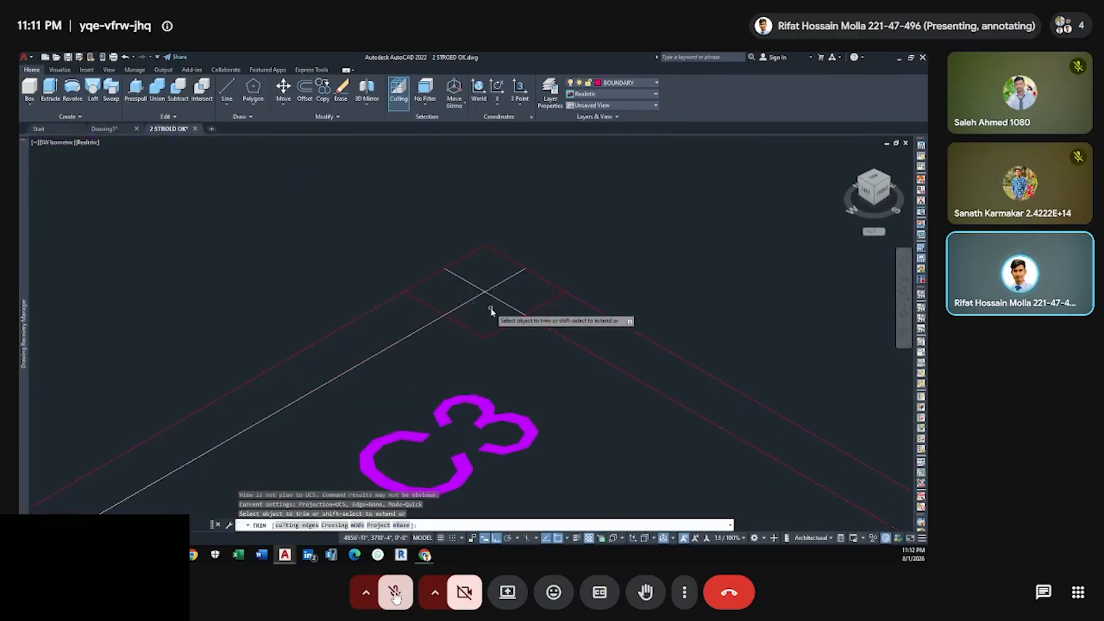
mouse_move(492, 309)
left_mouse_down()
mouse_move(518, 294)
mouse_move(484, 269)
mouse_move(470, 287)
mouse_move(480, 293)
left_mouse_up()
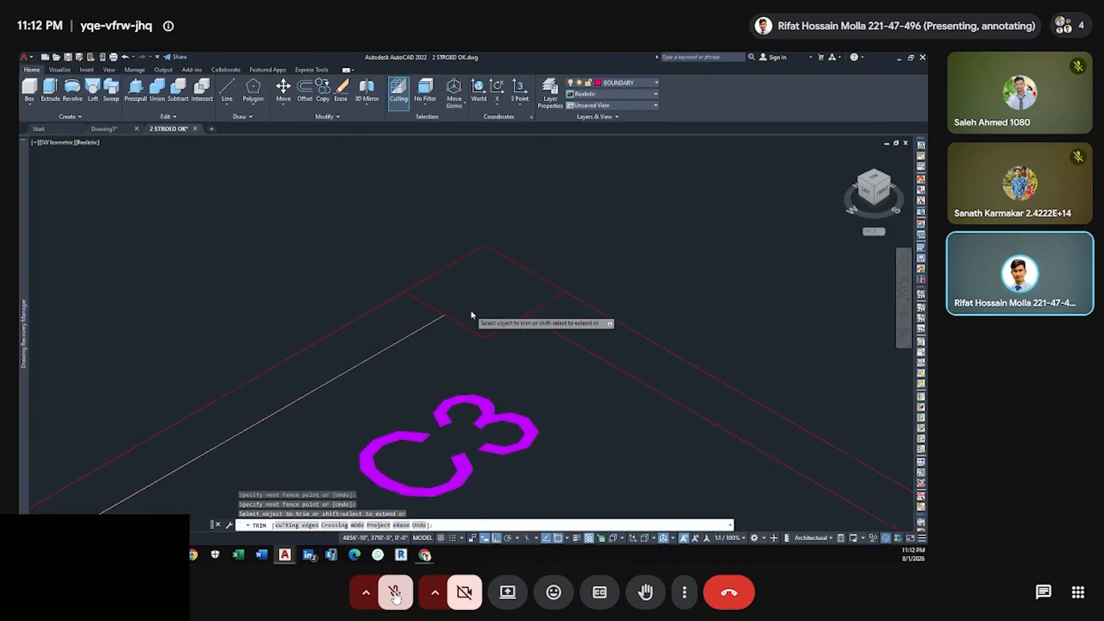
Trim the lines crossing inside the C2 column outline at the stair's outer corner nearest the rear C3 column.
scroll(505, 340, "down", 4)
scroll(537, 363, "up", 6)
mouse_move(412, 246)
left_mouse_down()
mouse_move(402, 300)
mouse_move(380, 273)
mouse_move(433, 227)
left_mouse_up()
left_click_drag(426, 278, 424, 248)
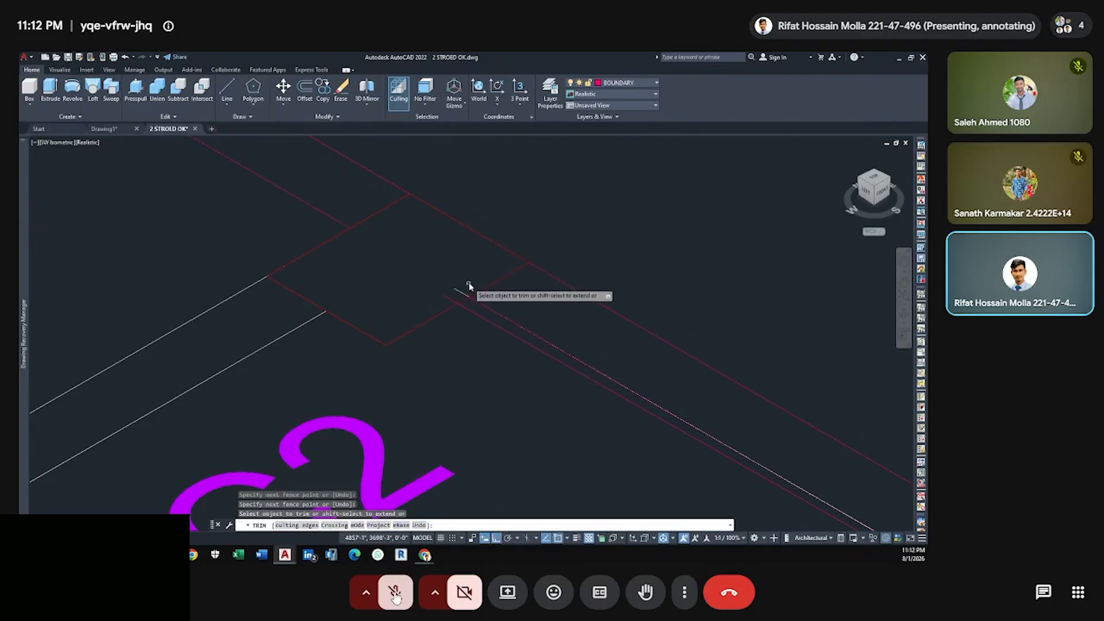
left_click_drag(468, 285, 431, 307)
Trim the lines crossing inside the C2 column outline at the stair's other outer corner.
scroll(432, 307, "down", 7)
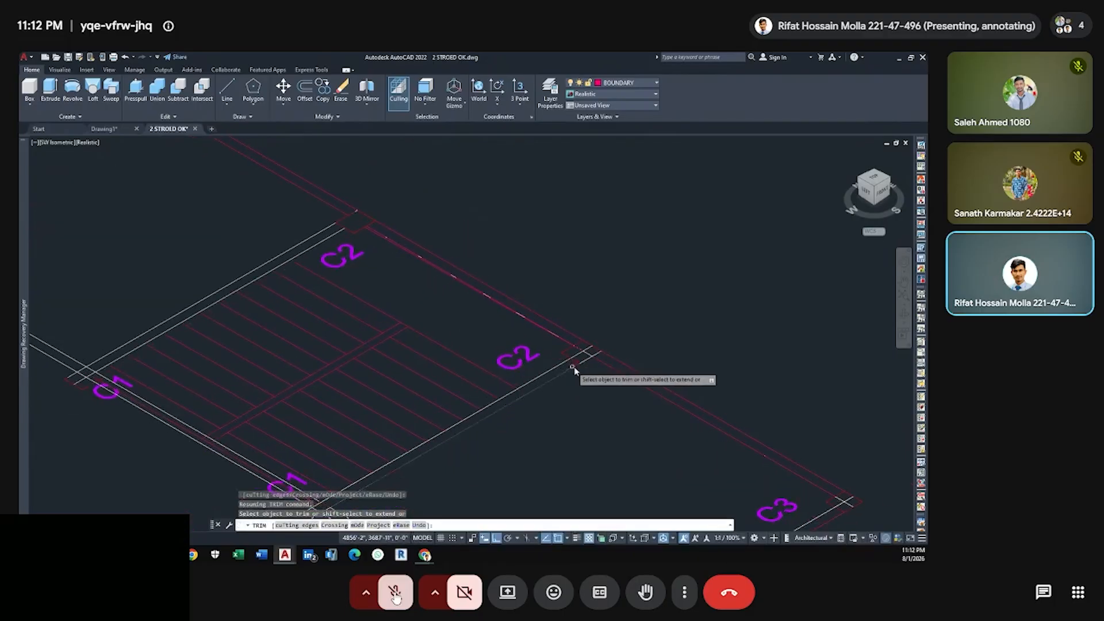
scroll(575, 374, "up", 6)
mouse_move(610, 336)
left_mouse_down()
mouse_move(598, 340)
mouse_move(589, 313)
mouse_move(580, 351)
left_mouse_up()
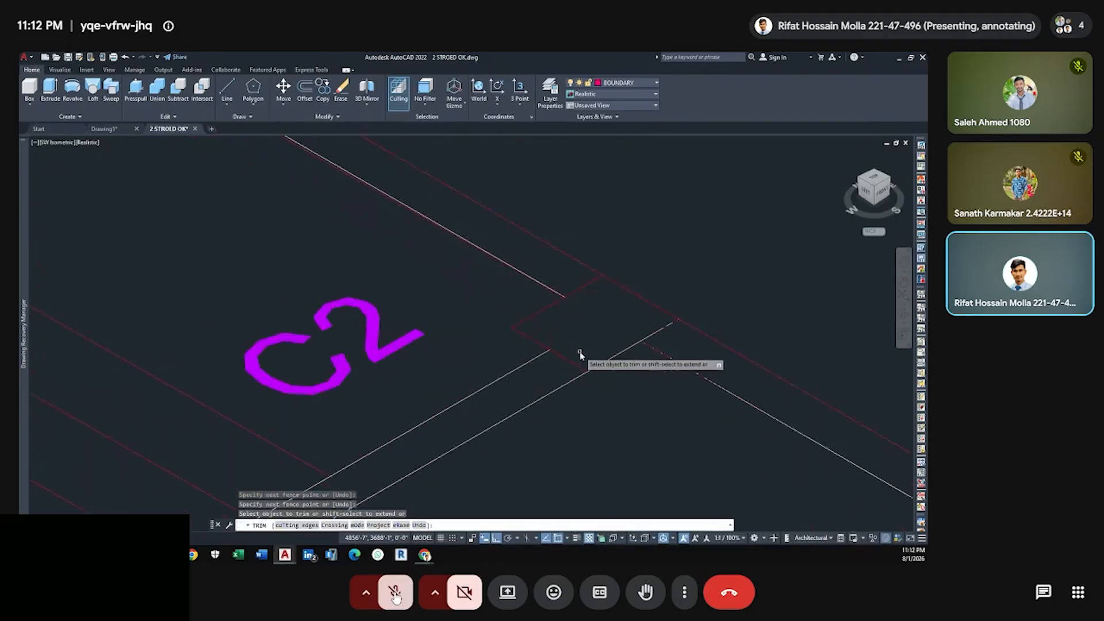
Trim the wall lines crossing inside the C2 column outline midway along the plan's edge between the two C3 corners.
scroll(598, 358, "down", 6)
scroll(520, 287, "down", 3)
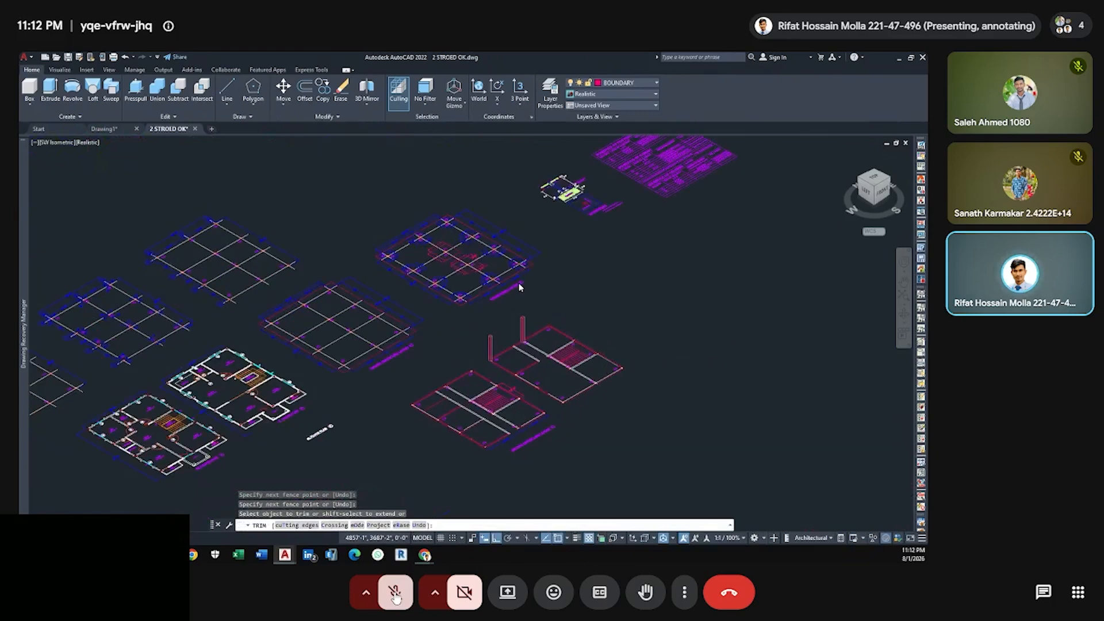
middle_click_drag(202, 375, 105, 378)
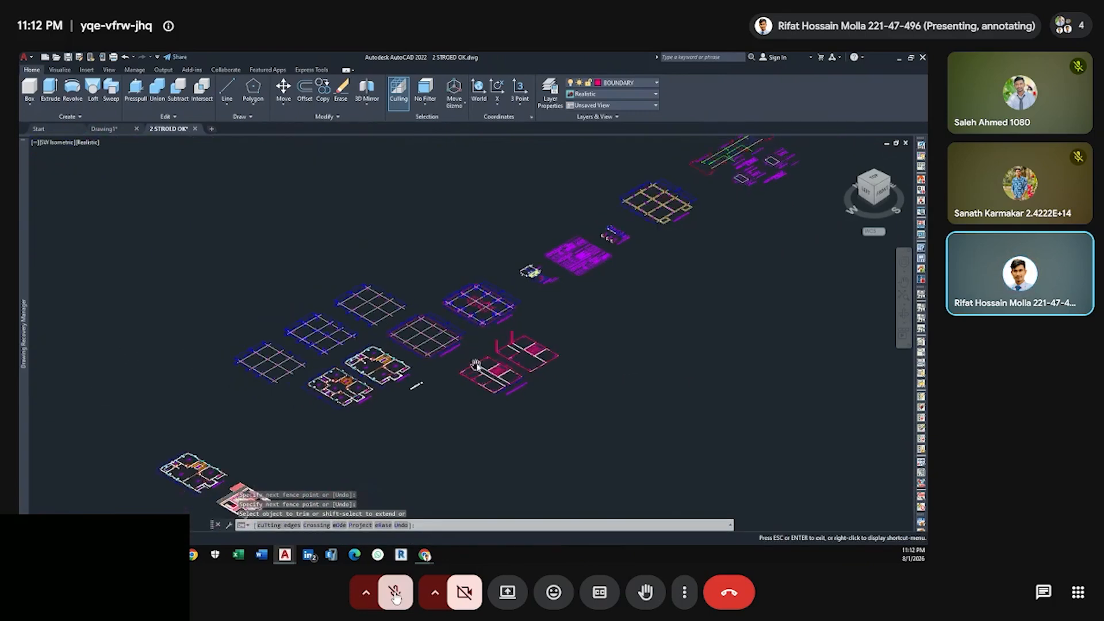
scroll(483, 368, "up", 6)
scroll(552, 380, "up", 5)
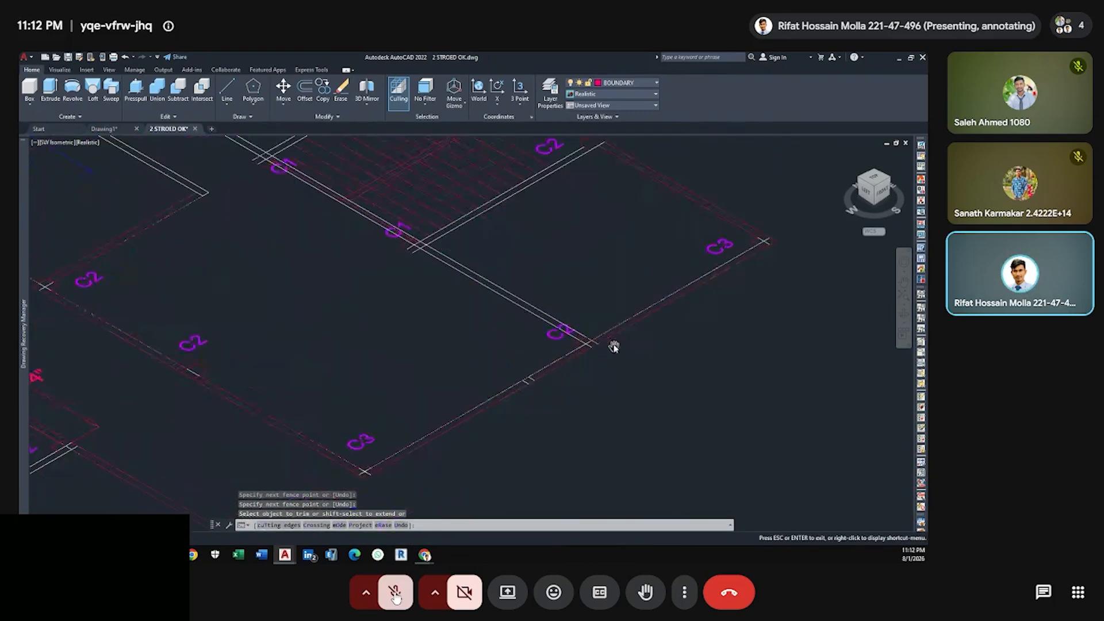
key("Escape")
scroll(579, 348, "up", 7)
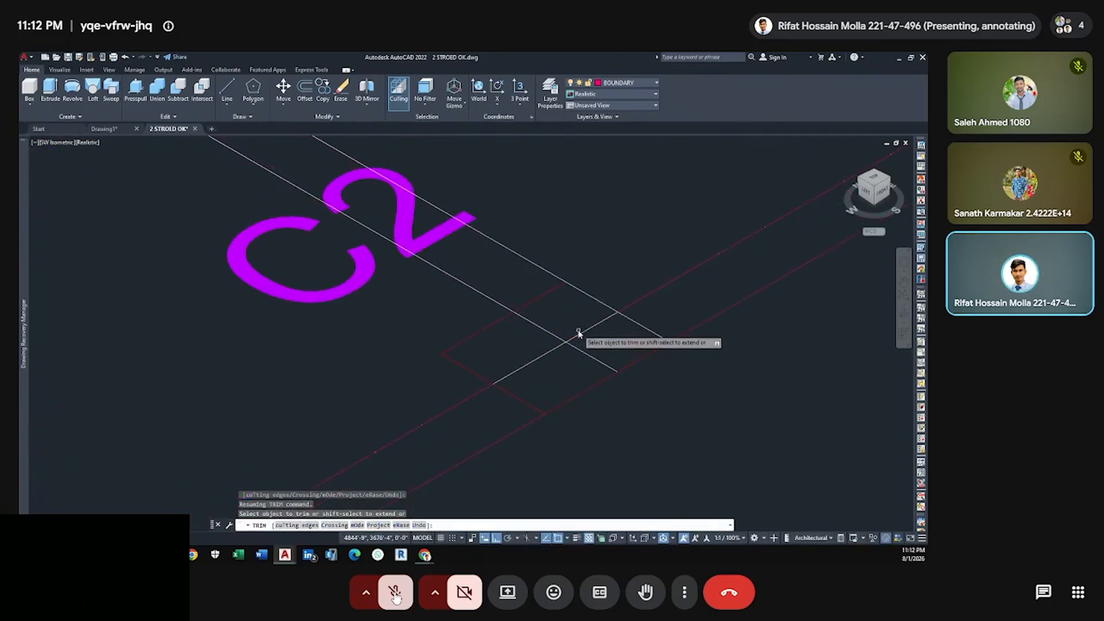
mouse_move(579, 332)
left_mouse_down()
mouse_move(564, 377)
mouse_move(541, 377)
left_mouse_up()
Trim the lines crossing inside the C3 column outline at the front corner of the plan.
scroll(541, 377, "down", 8)
scroll(458, 407, "down", 8)
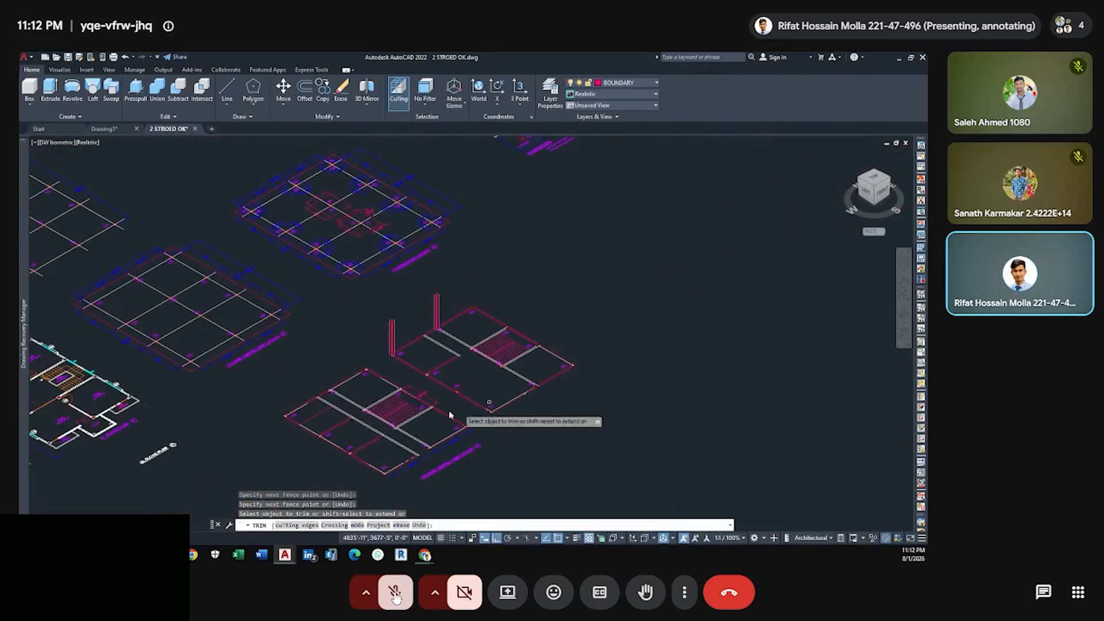
middle_click_drag(418, 445, 506, 406)
scroll(575, 376, "up", 10)
scroll(626, 353, "up", 5)
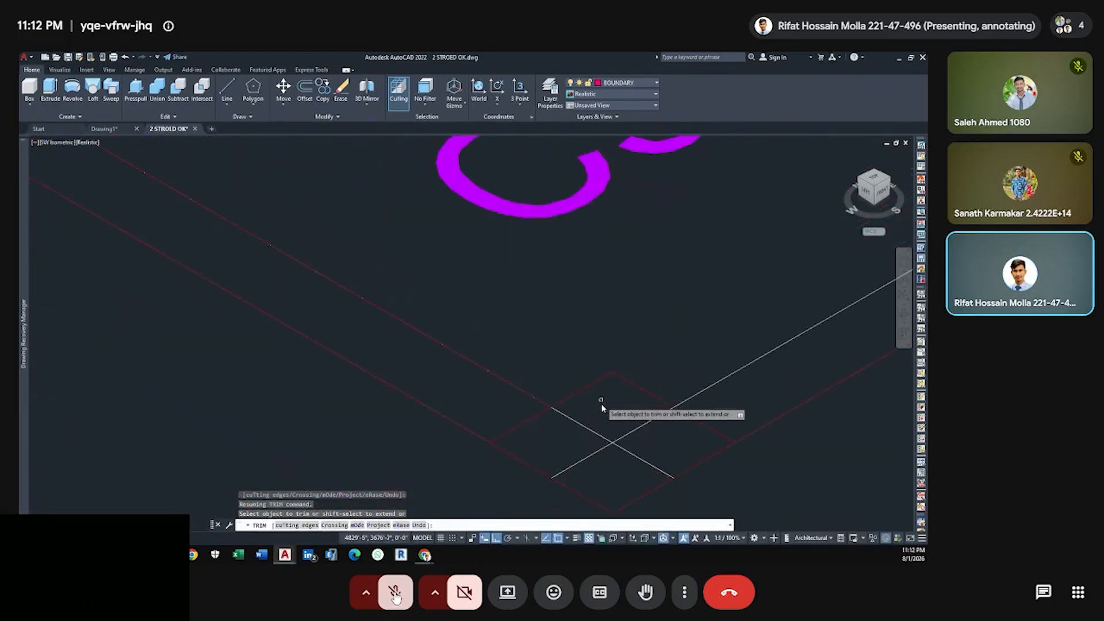
mouse_move(609, 460)
left_mouse_down()
mouse_move(596, 473)
mouse_move(593, 420)
left_mouse_up()
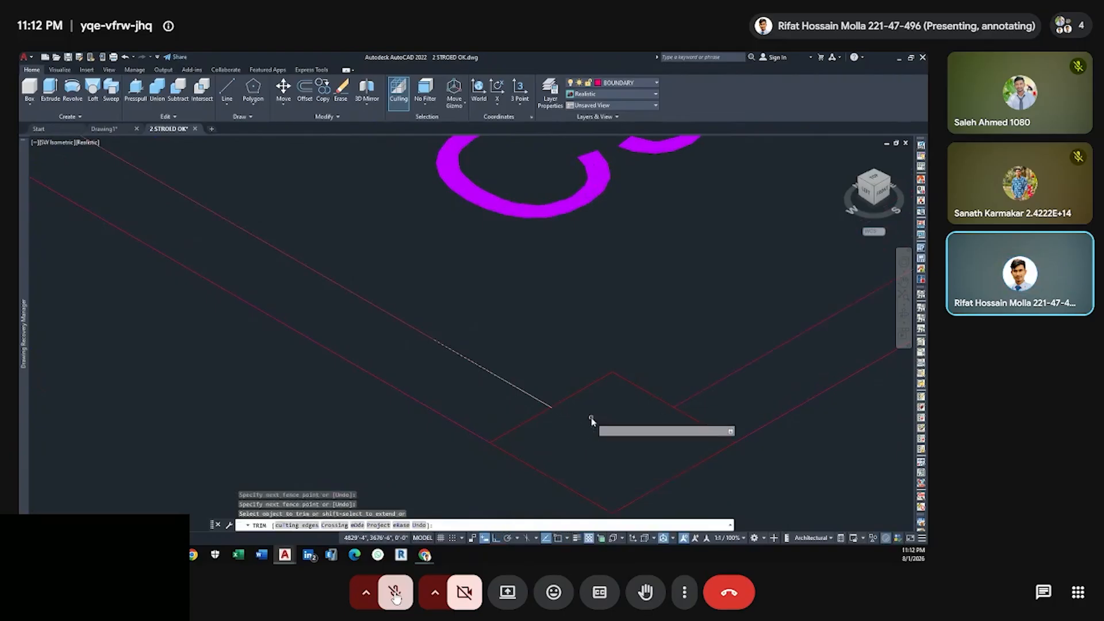
Trim the lines crossing inside the C2 column outline on the front edge nearest the extruded C3 column.
scroll(592, 419, "down", 12)
scroll(506, 382, "up", 8)
scroll(630, 390, "up", 3)
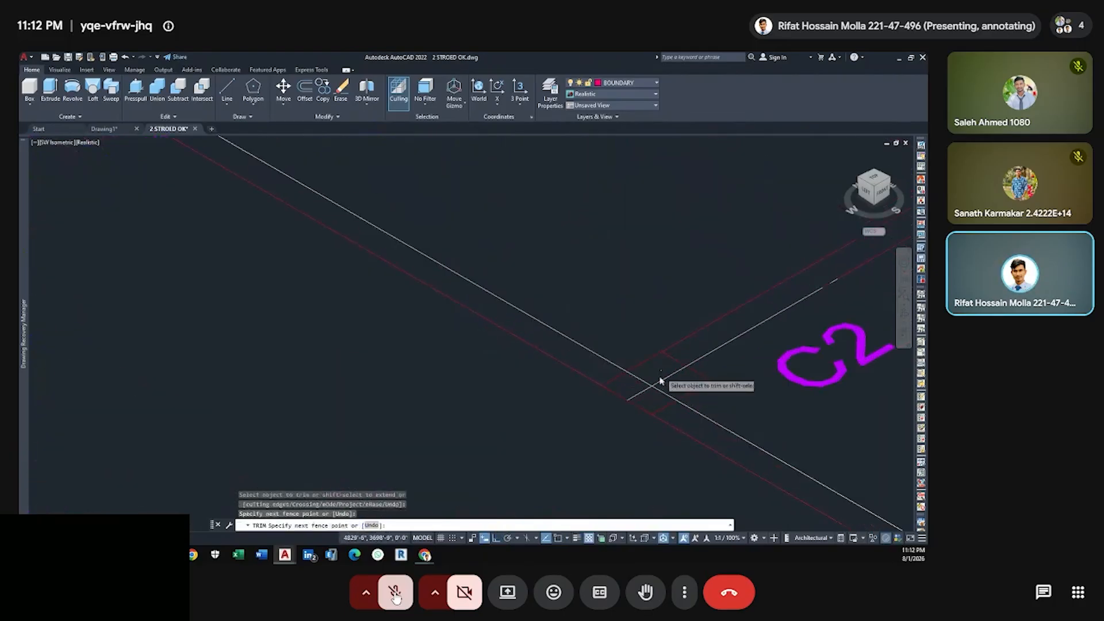
scroll(679, 392, "up", 6)
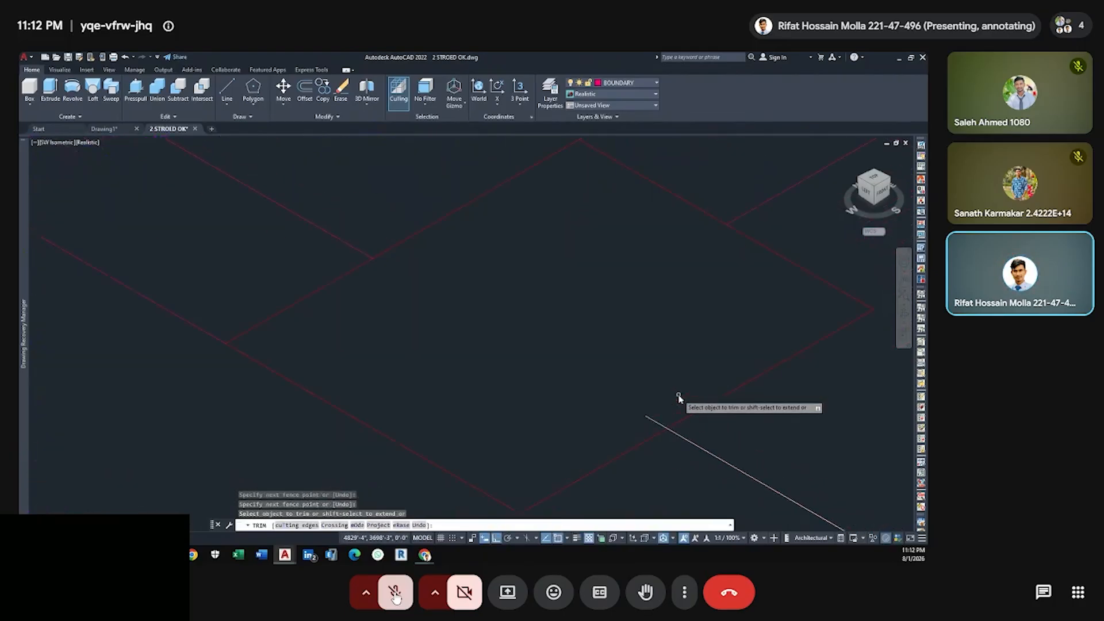
left_click_drag(674, 406, 642, 434)
Trim the short line segments inside the remaining C2 column outline on the front edge, nearest the front C3 corner.
scroll(641, 435, "down", 12)
scroll(564, 402, "down", 3)
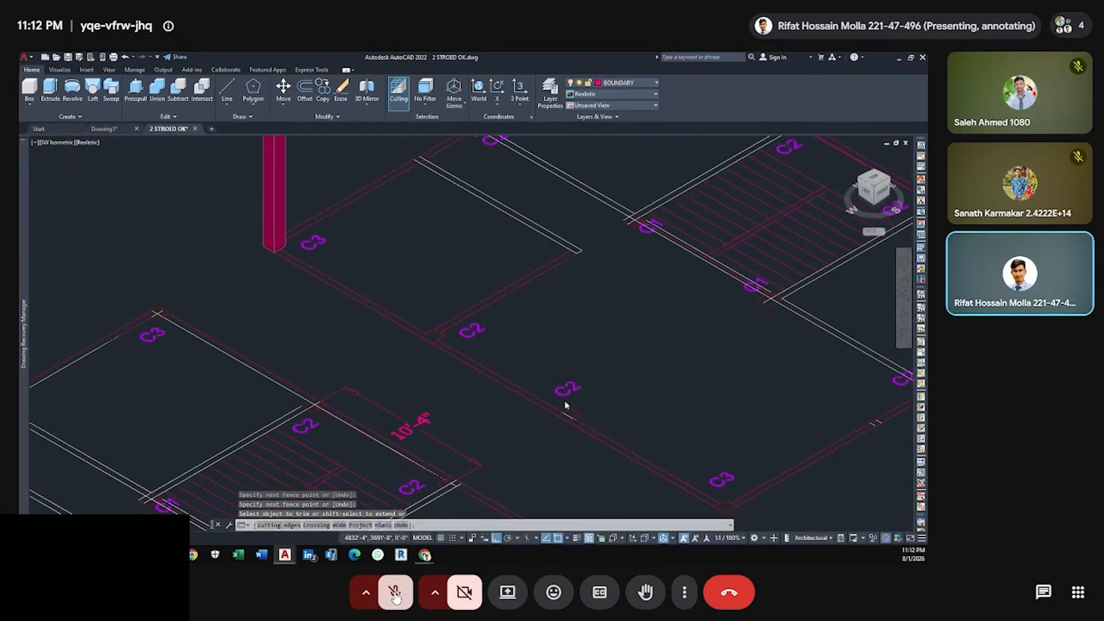
scroll(628, 401, "up", 8)
scroll(615, 420, "down", 8)
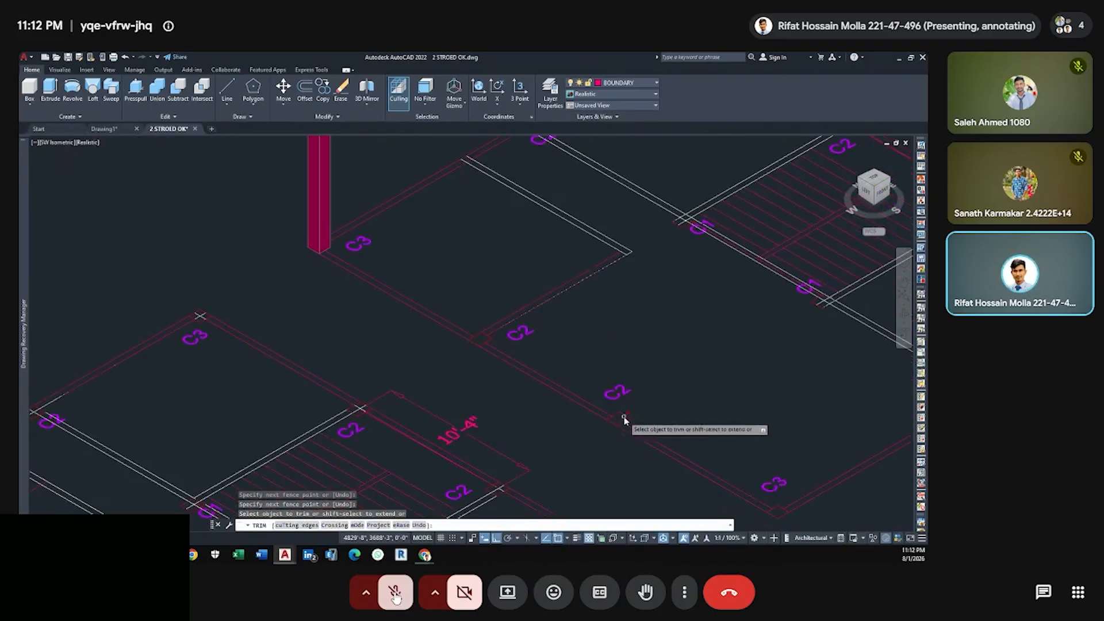
Trim the wall lines crossing inside the C1 column outline at the stair's inner corner nearest the extruded columns.
scroll(649, 339, "up", 5)
scroll(649, 338, "up", 5)
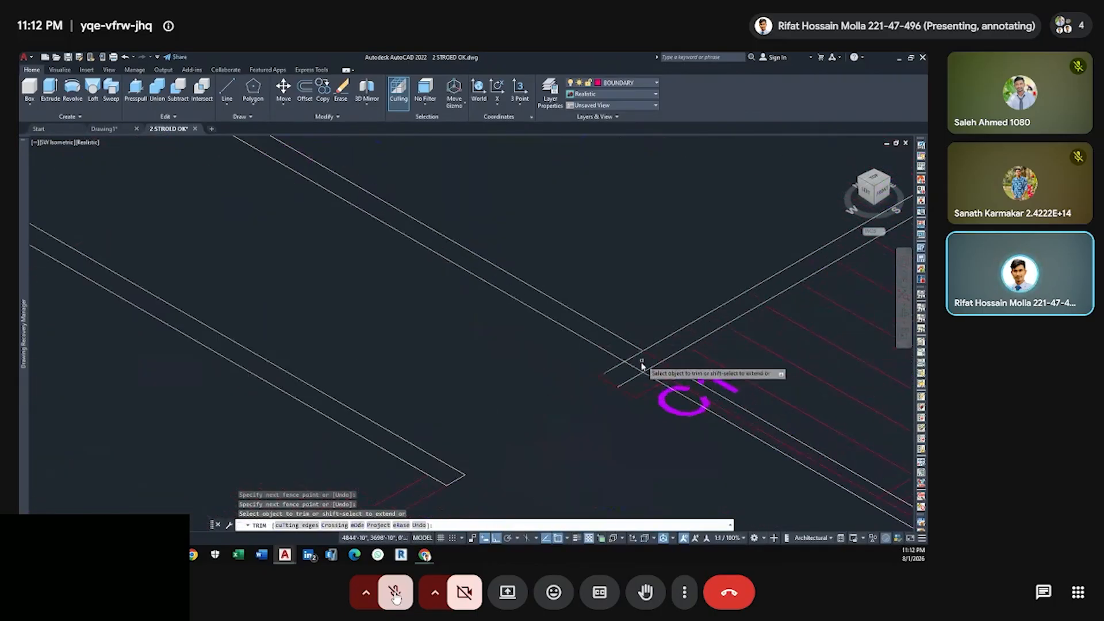
left_click_drag(642, 362, 643, 379)
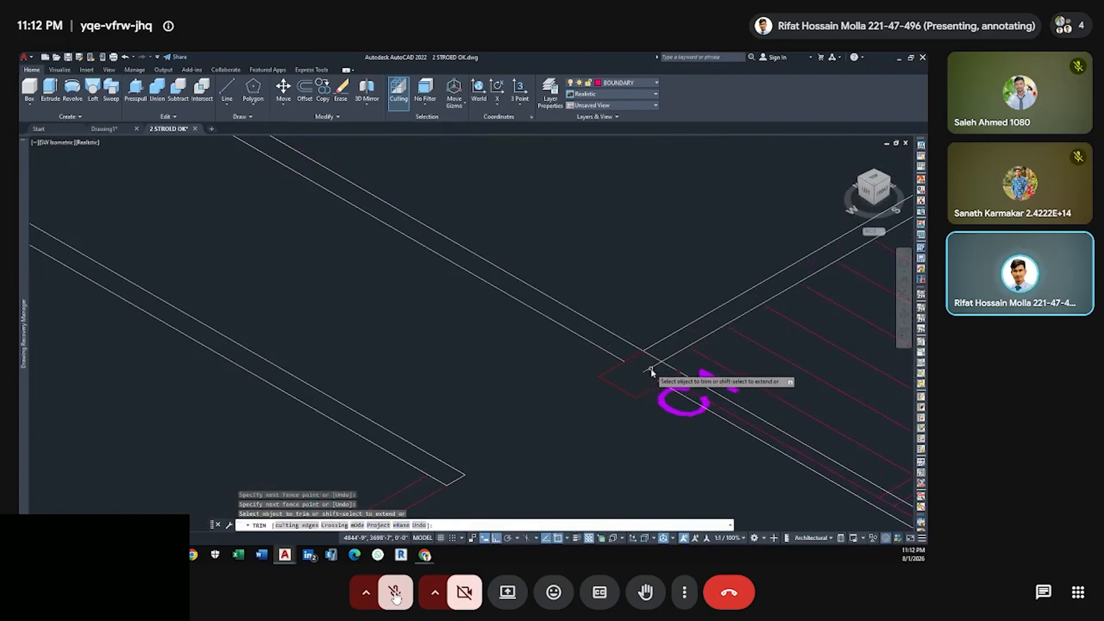
scroll(662, 368, "up", 5)
scroll(613, 407, "down", 7)
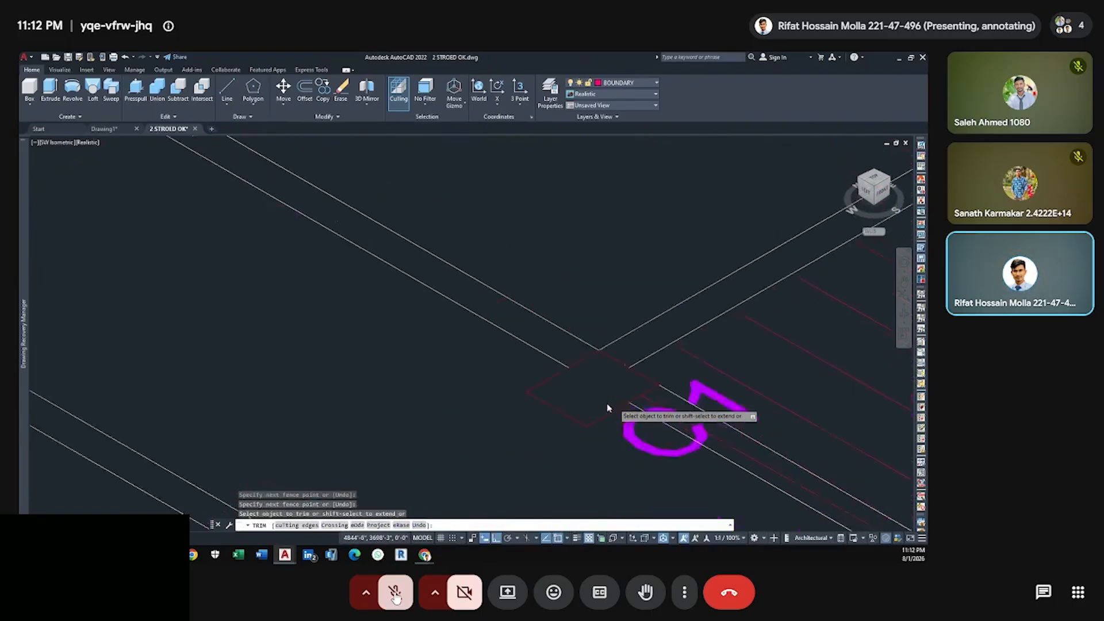
Trim the lines crossing inside the second C1 column outline at the stair's other inner corner and end the trimming.
scroll(680, 427, "up", 6)
scroll(581, 350, "up", 6)
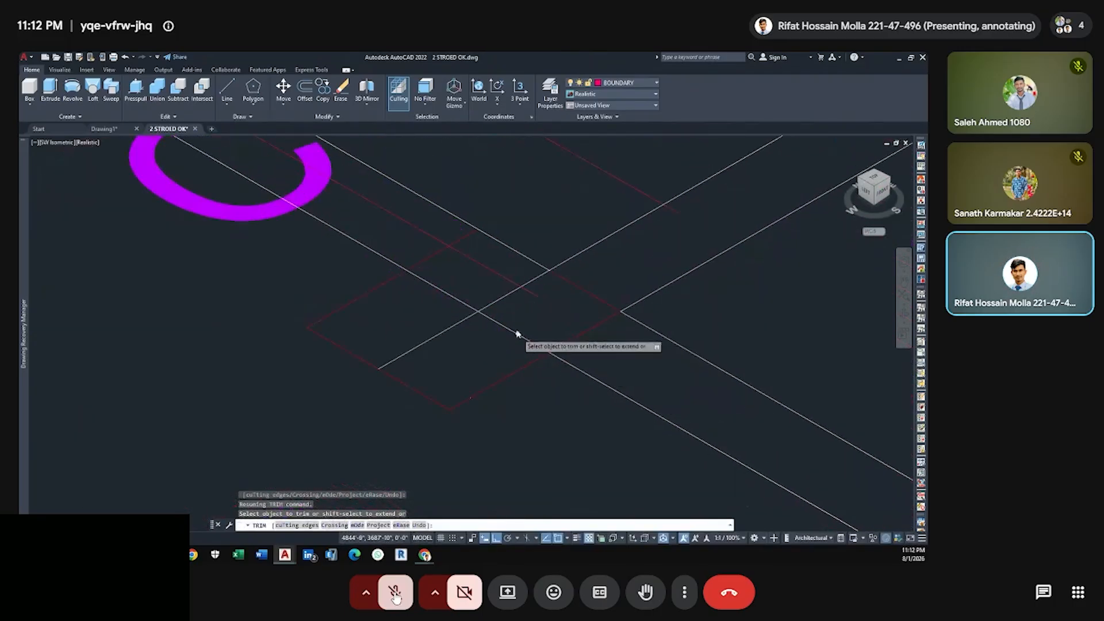
left_click_drag(532, 319, 567, 270)
mouse_move(499, 268)
left_mouse_down()
mouse_move(469, 323)
mouse_move(493, 334)
mouse_move(530, 278)
mouse_move(529, 315)
left_mouse_up()
scroll(529, 331, "down", 4)
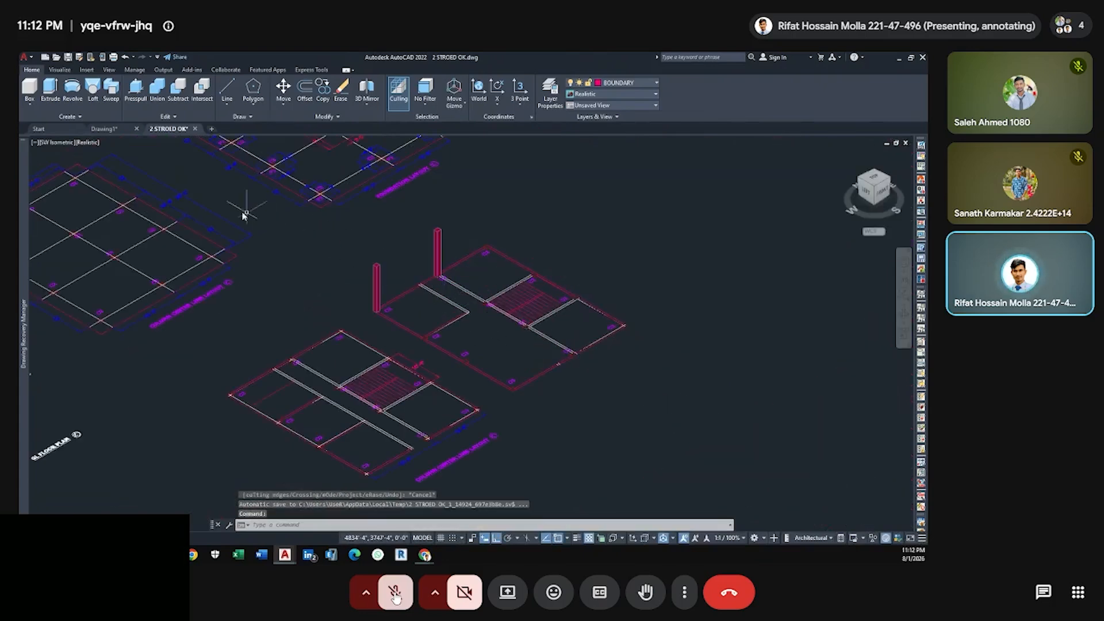
Presspull the trimmed C3 column area at the rear corner up to 10'.
left_click(142, 89)
scroll(454, 253, "up", 5)
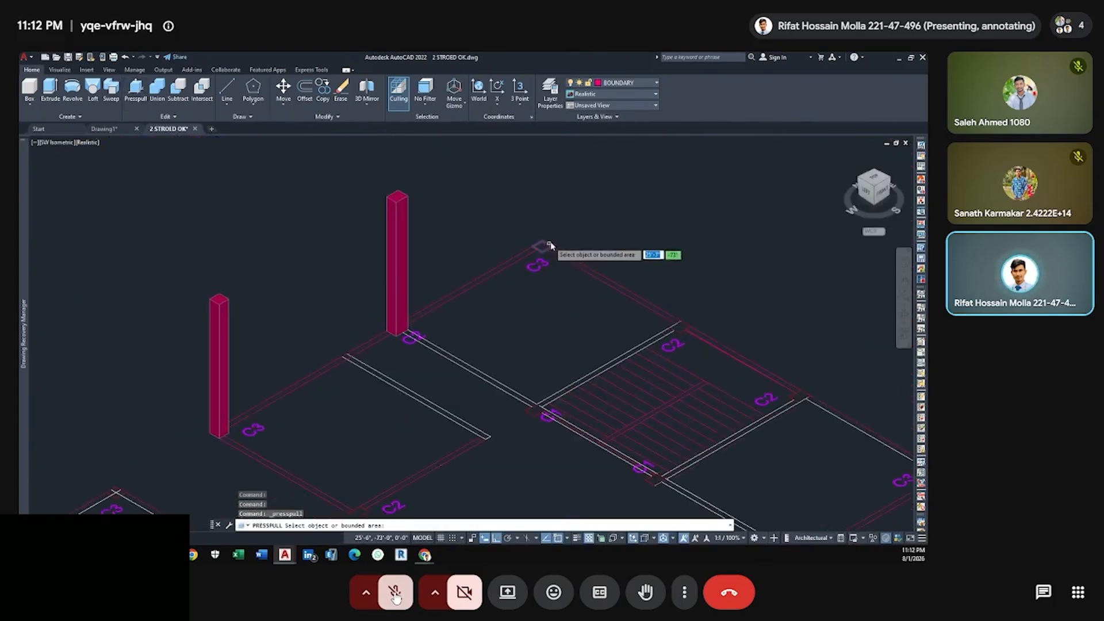
left_click(542, 246)
type("10'")
key("Return")
Presspull the C2 column area at the stair's outer corner nearest the rear C3 column up to 10'.
scroll(549, 231, "down", 5)
scroll(624, 264, "up", 7)
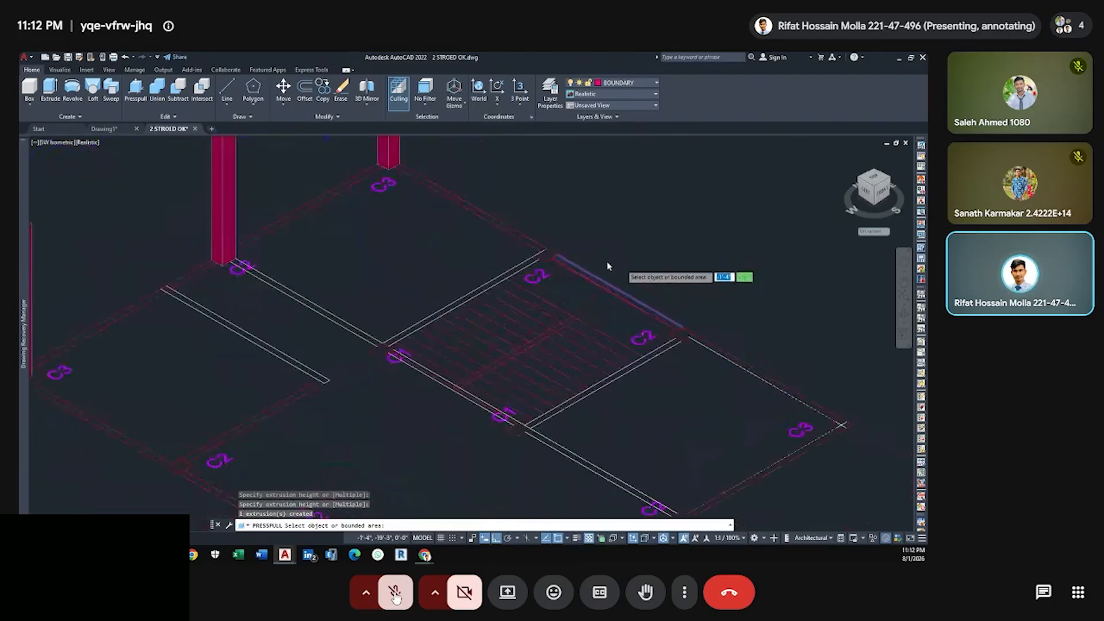
left_click(512, 251)
type("10'")
key("Return")
Presspull the C2 column area at the stair's other outer corner up to 10'.
scroll(560, 233, "down", 4)
scroll(661, 314, "up", 5)
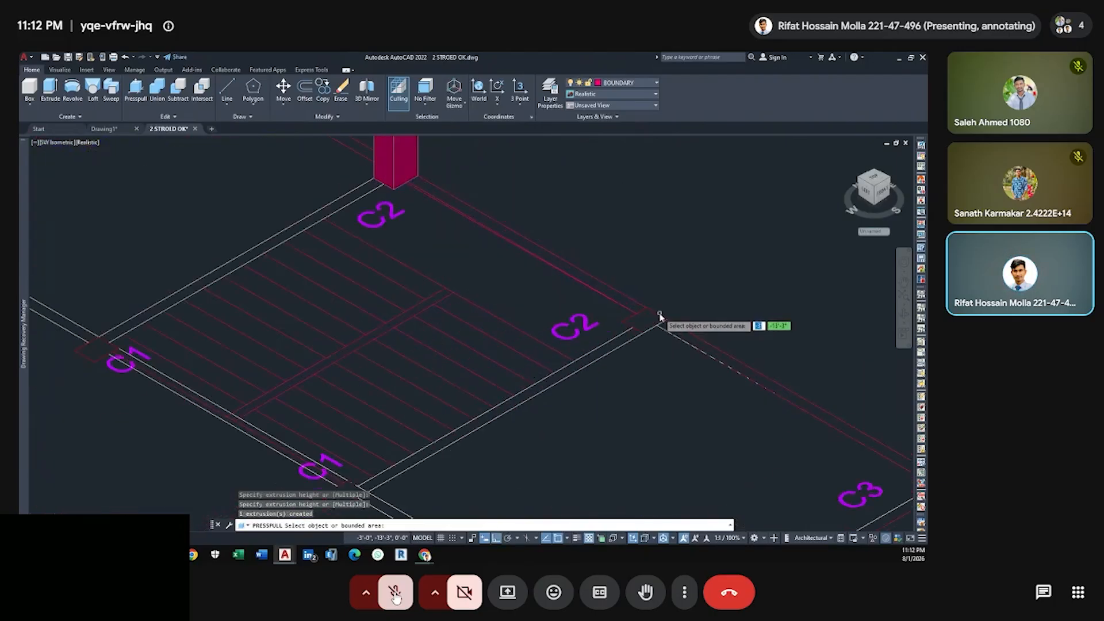
left_click(645, 320)
type("10'")
key("Return")
Presspull the C1 column area at the stair's inner corner farthest from the first extruded columns up to 10'.
scroll(660, 215, "down", 4)
scroll(738, 322, "up", 7)
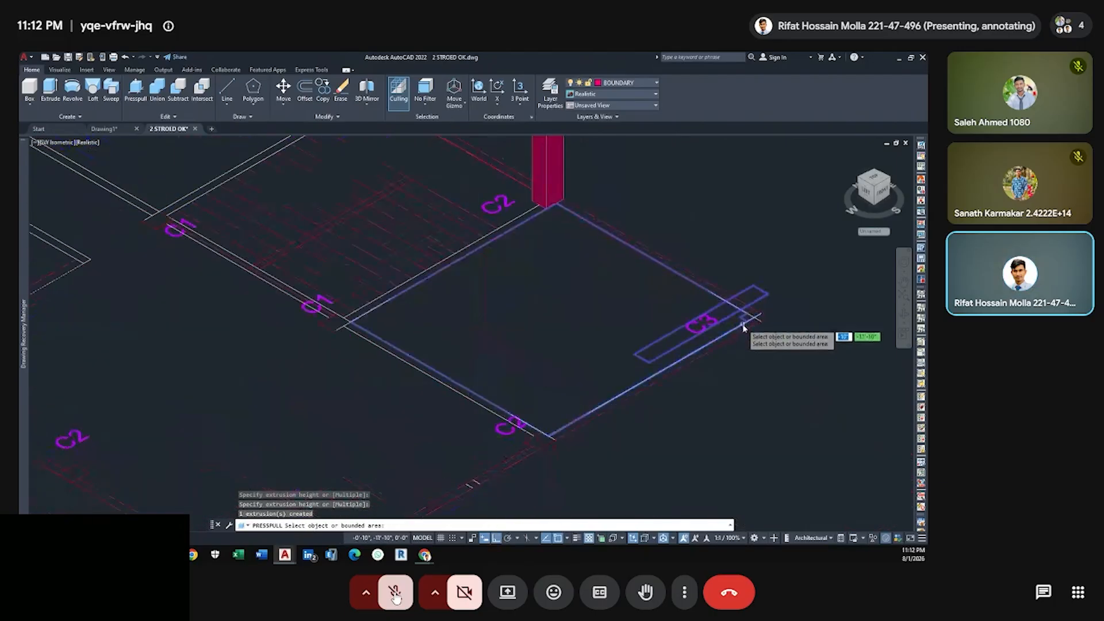
scroll(733, 332, "down", 4)
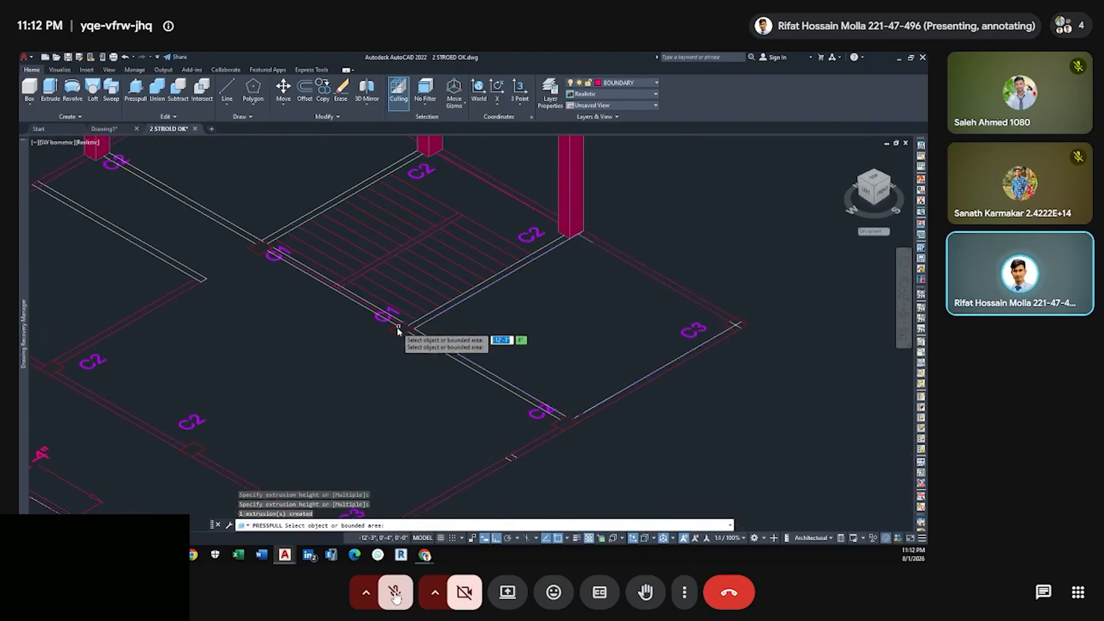
left_click(399, 328)
type("10'")
key("Return")
Presspull the remaining C1 column area at the stair's inner corner up to 10'.
scroll(401, 250, "down", 3)
scroll(325, 252, "up", 5)
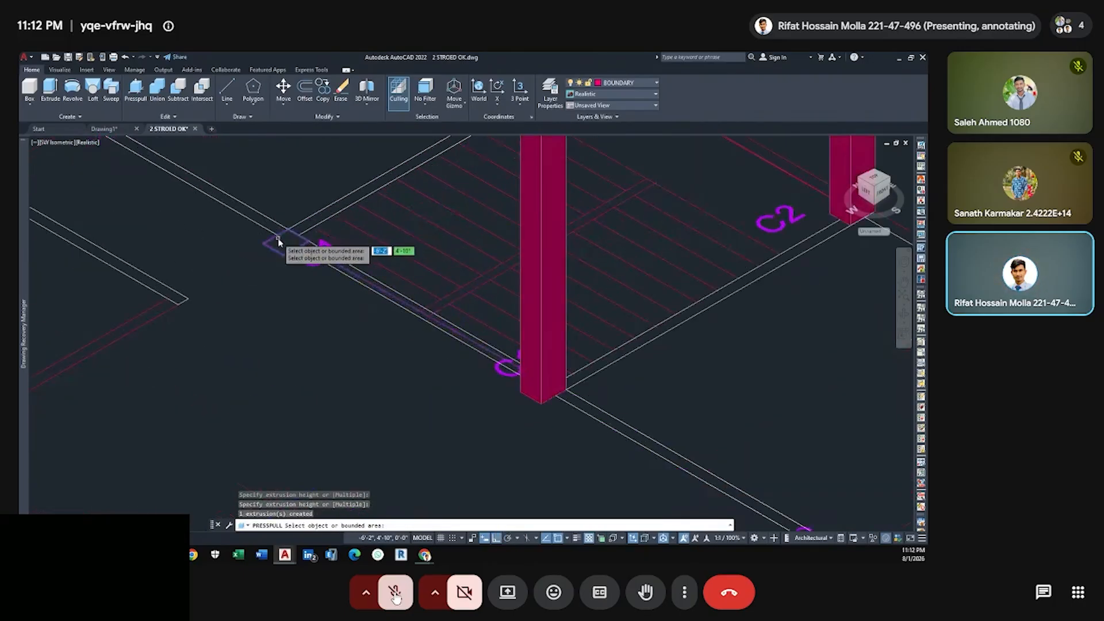
left_click(277, 241)
type("10'")
key("Return")
scroll(285, 160, "down", 7)
scroll(322, 305, "up", 6)
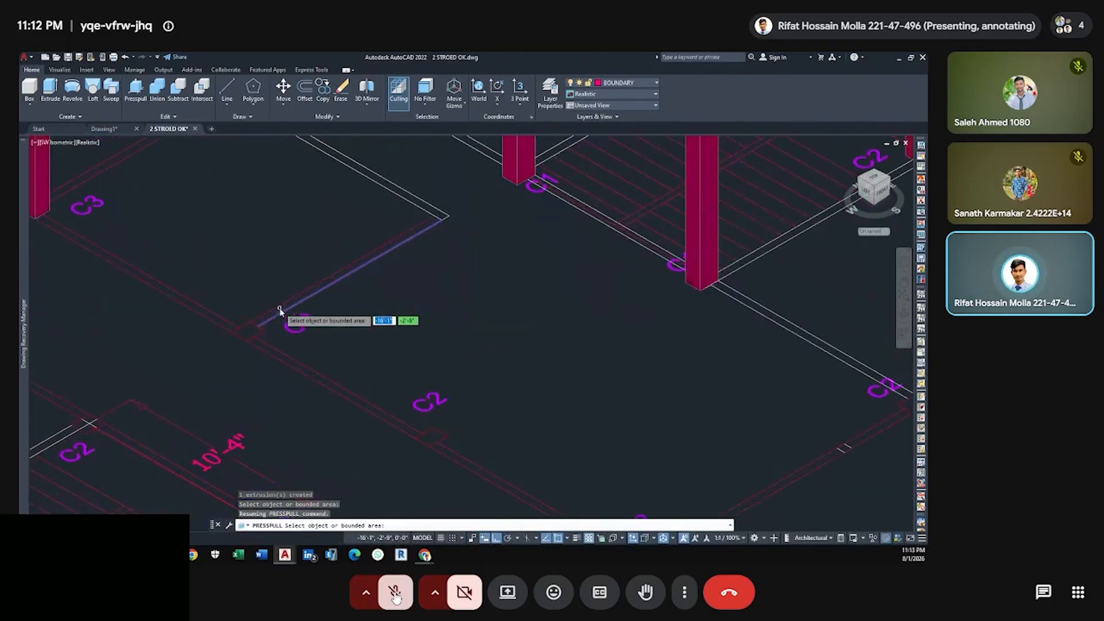
Presspull the C2 column area on the front edge, next to the extruded C3 corner column, up to 10'.
left_click(246, 329)
type("10'")
key("Return")
scroll(245, 231, "down", 6)
scroll(301, 272, "up", 5)
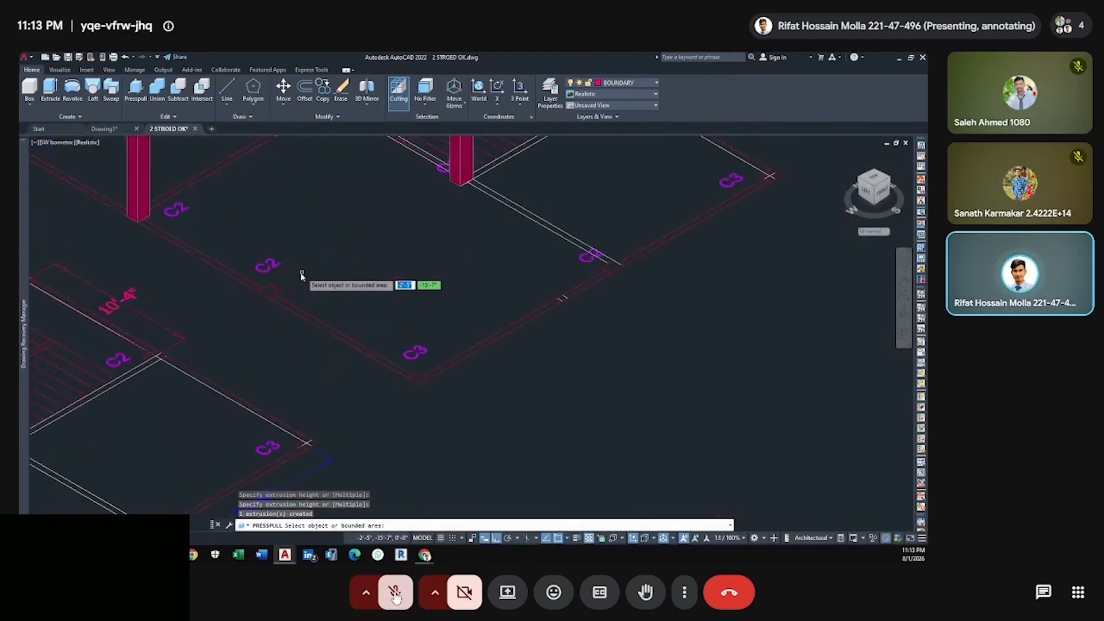
Presspull the second C2 column area along the front edge up to 10'.
left_click(269, 295)
type("10'")
key("Return")
scroll(286, 232, "down", 4)
scroll(342, 256, "up", 6)
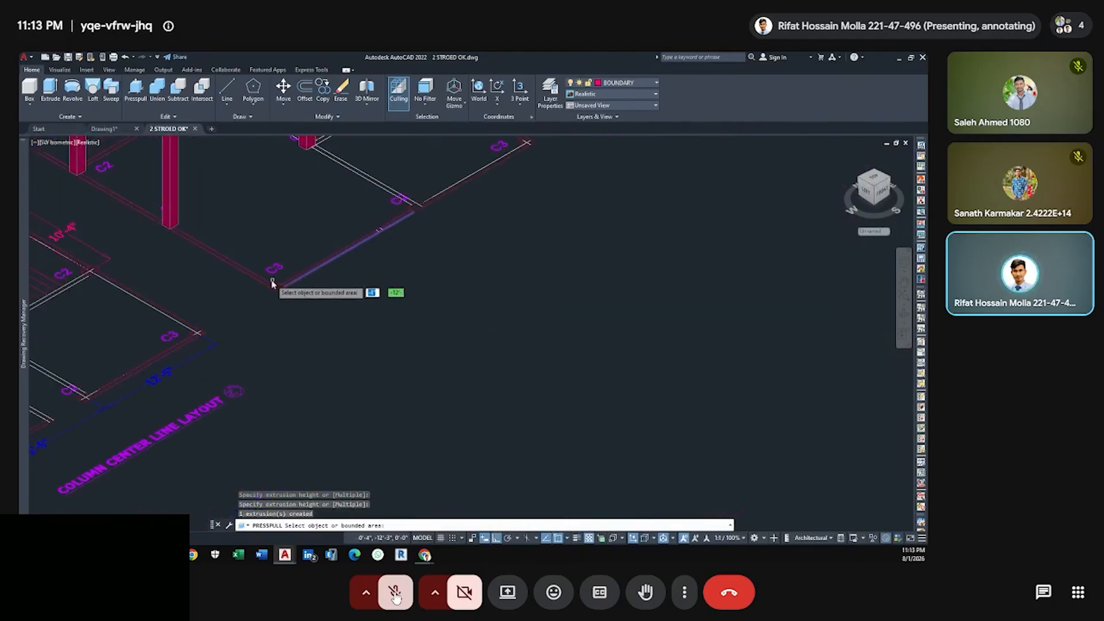
Presspull the C3 column area at the front corner of the layout up to 10'.
left_click(284, 296)
type("10'")
key("Return")
scroll(313, 241, "down", 5)
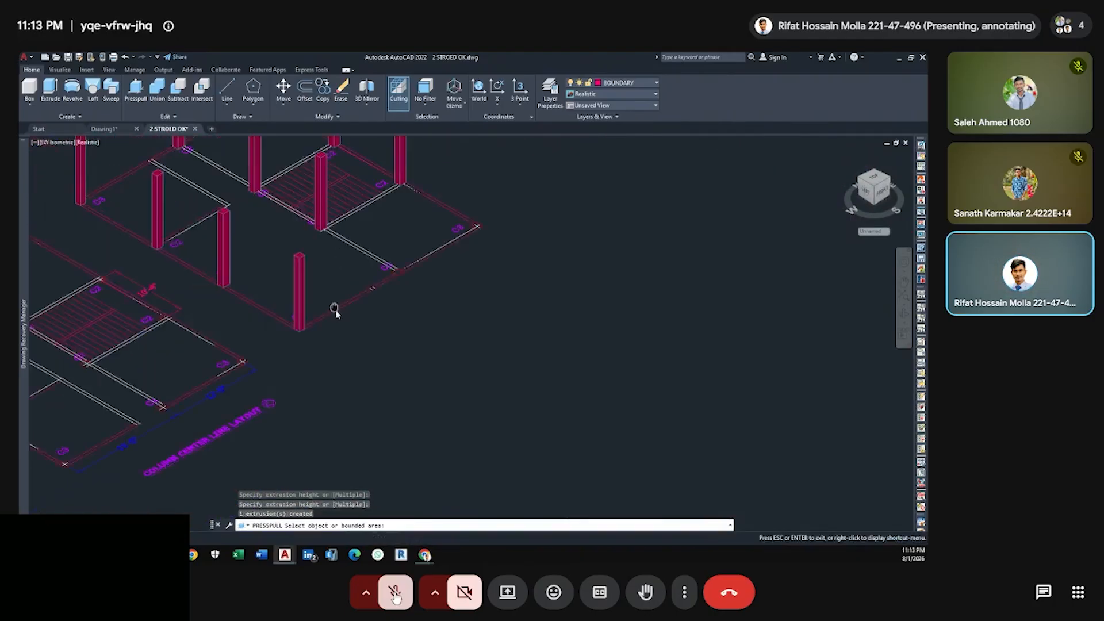
Presspull the C2 column area on the side edge between the two C3 corners up to 10'.
scroll(373, 288, "up", 5)
left_click(414, 319)
type("10'")
key("Return")
scroll(423, 322, "down", 5)
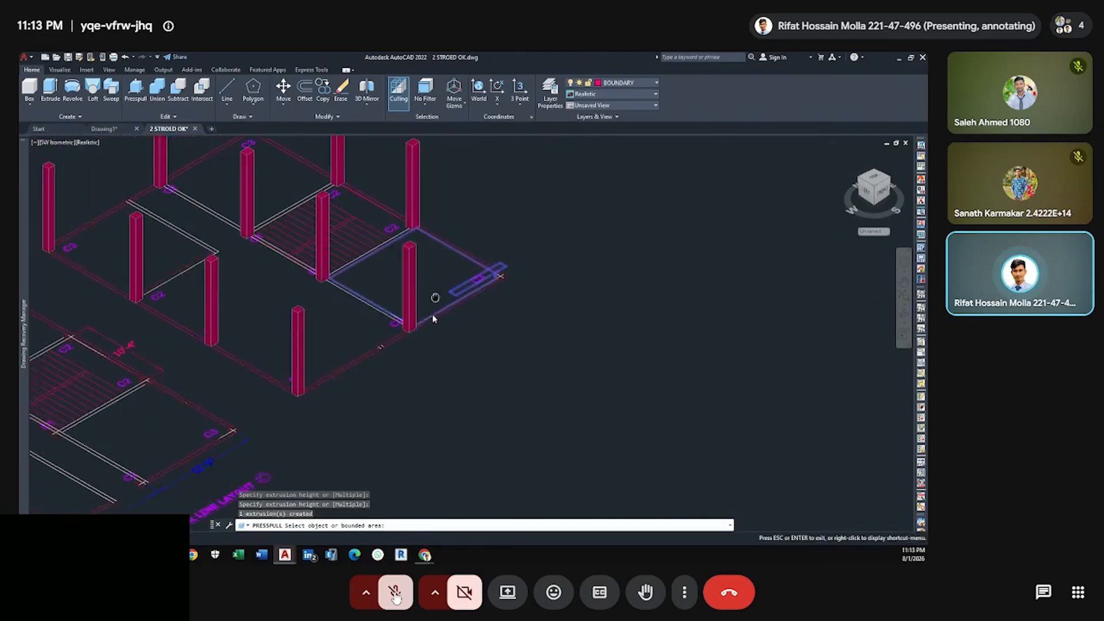
Trim the lines crossing inside the last unextruded C3 corner column outline.
scroll(524, 293, "up", 7)
key("Return")
middle_click_drag(416, 270, 543, 300)
type("tr")
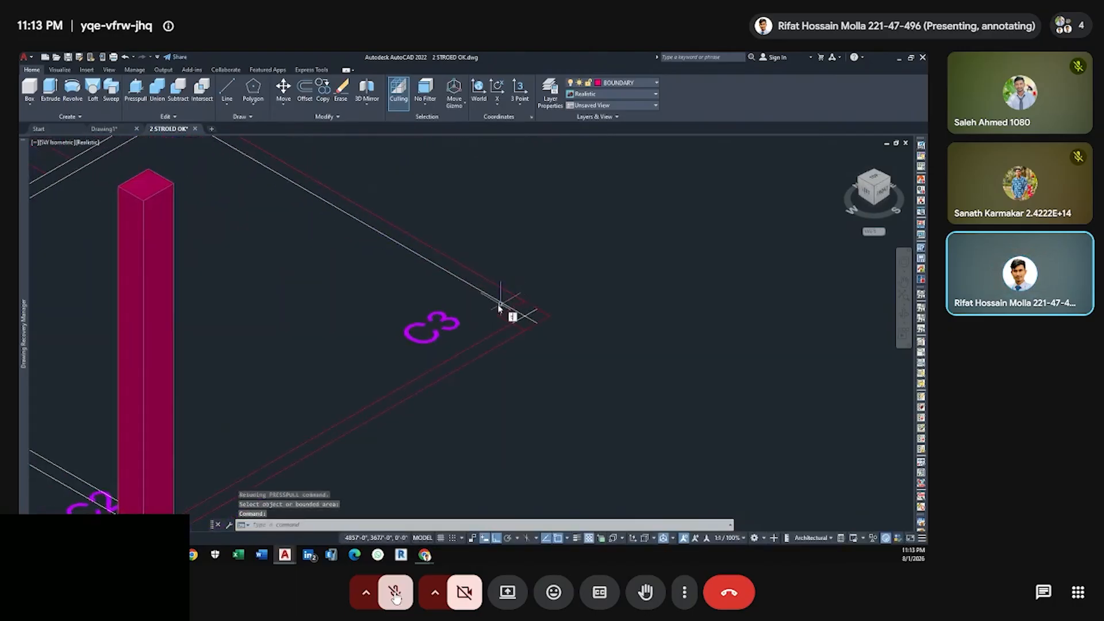
key("Return")
scroll(529, 310, "up", 5)
mouse_move(529, 311)
left_mouse_down()
mouse_move(529, 340)
mouse_move(505, 328)
mouse_move(509, 342)
left_mouse_up()
scroll(514, 345, "down", 7)
key("Escape")
scroll(472, 368, "down", 8)
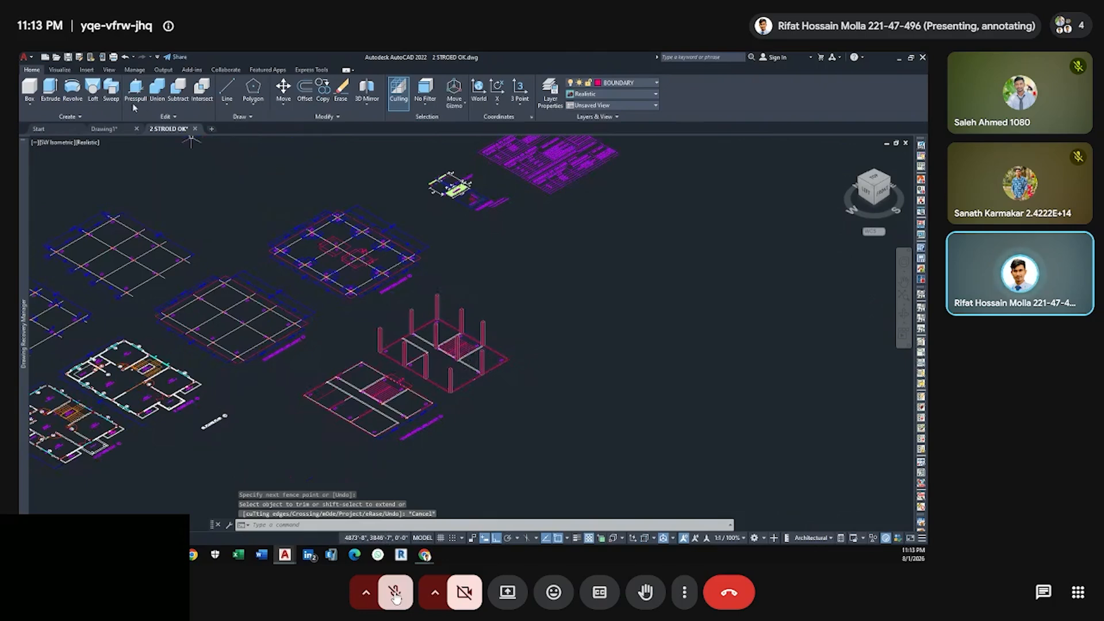
Presspull the trimmed C3 corner column area up to 10'.
scroll(569, 402, "up", 5)
scroll(575, 385, "down", 5)
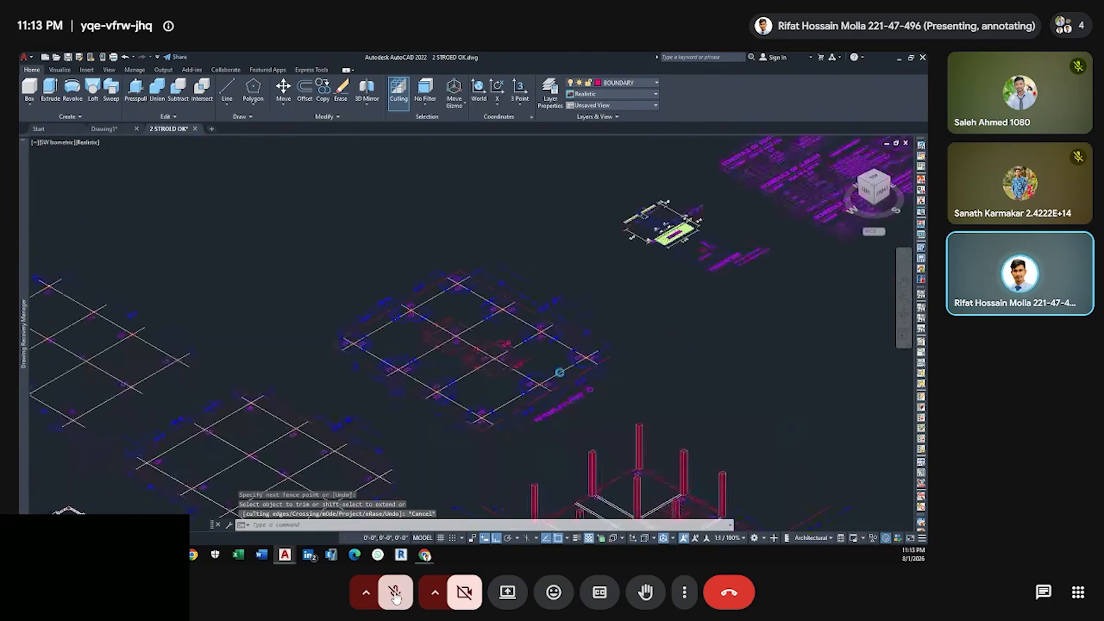
scroll(558, 391, "up", 7)
scroll(494, 396, "up", 6)
left_click(548, 352)
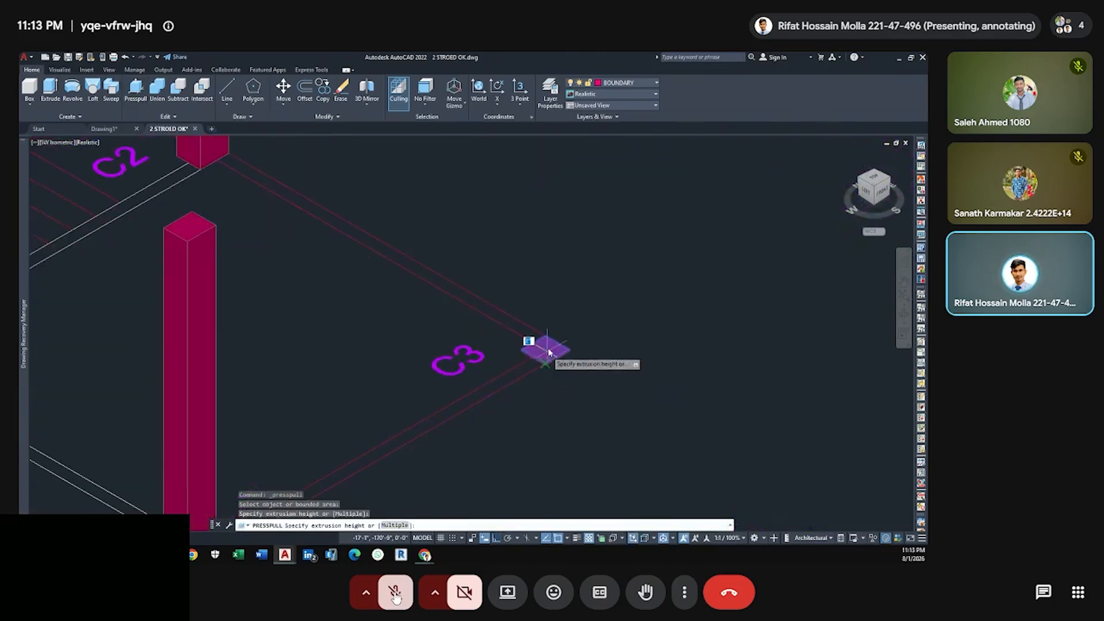
type("10'")
key("Return")
scroll(541, 279, "down", 14)
scroll(518, 307, "down", 3)
key("Return")
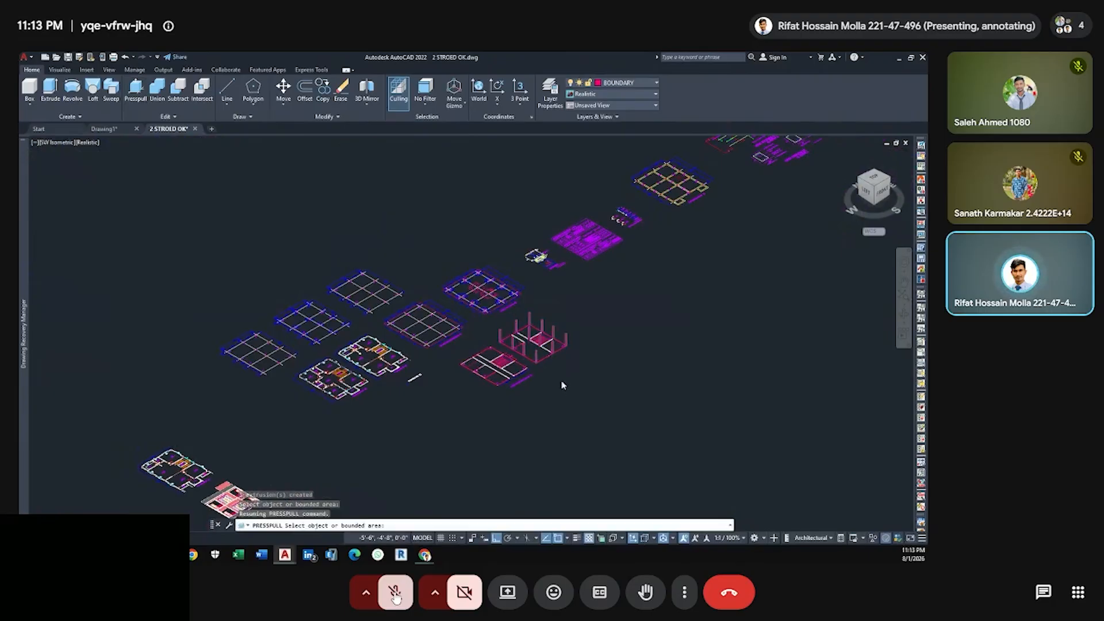
Check the heights of the extruded columns in the front view and return to the southwest isometric view.
scroll(552, 374, "up", 8)
scroll(505, 345, "down", 4)
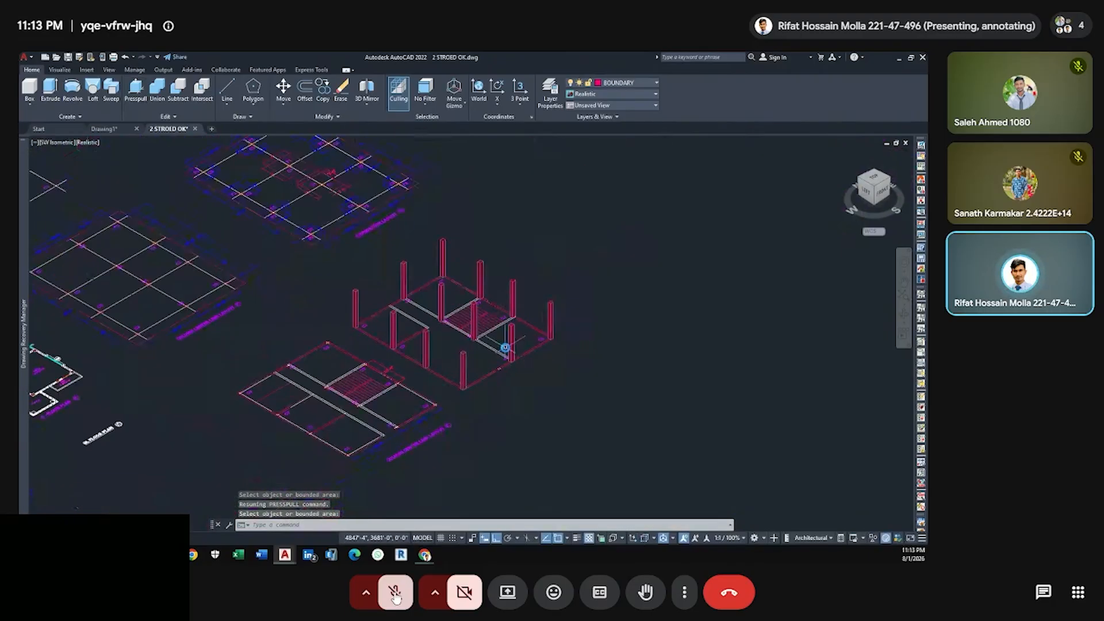
left_click(883, 192)
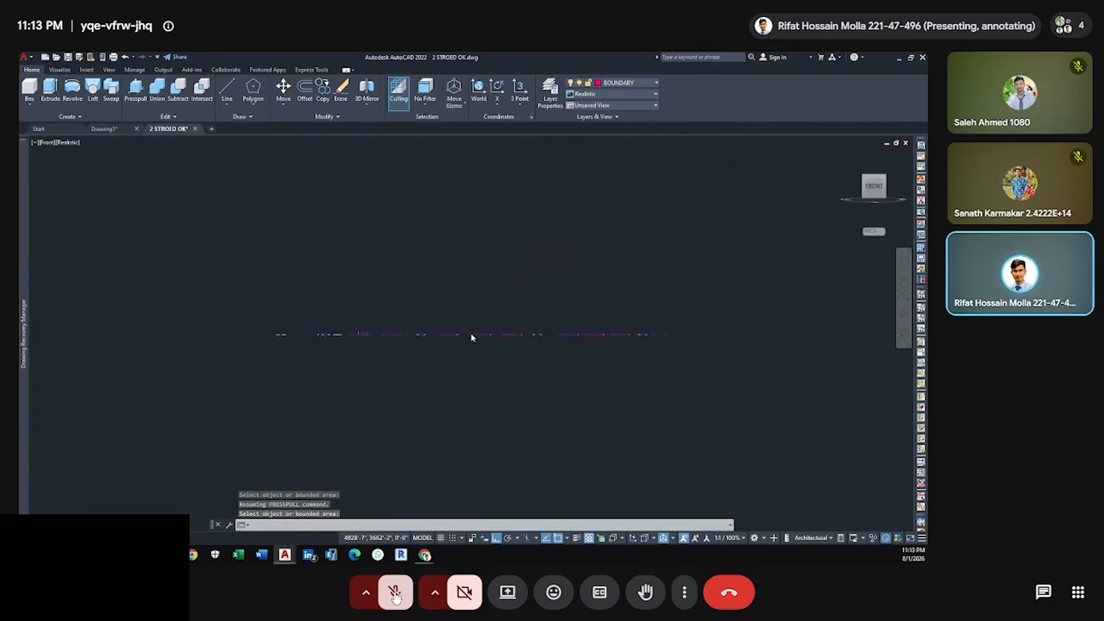
scroll(379, 334, "up", 3)
scroll(317, 340, "up", 9)
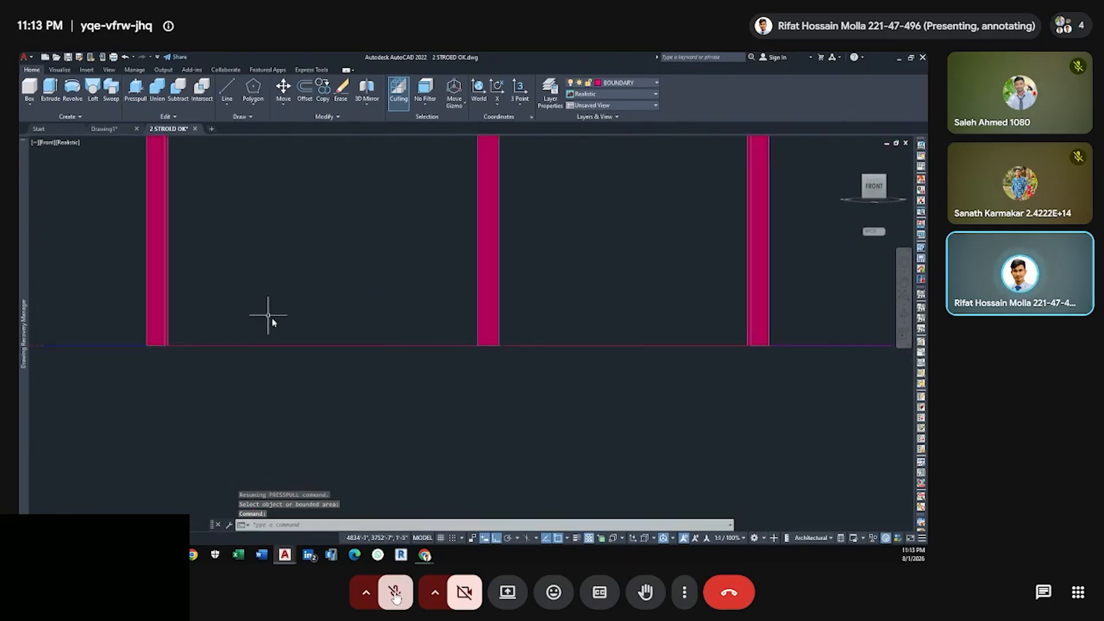
middle_click_drag(271, 320, 316, 424)
scroll(444, 406, "down", 4)
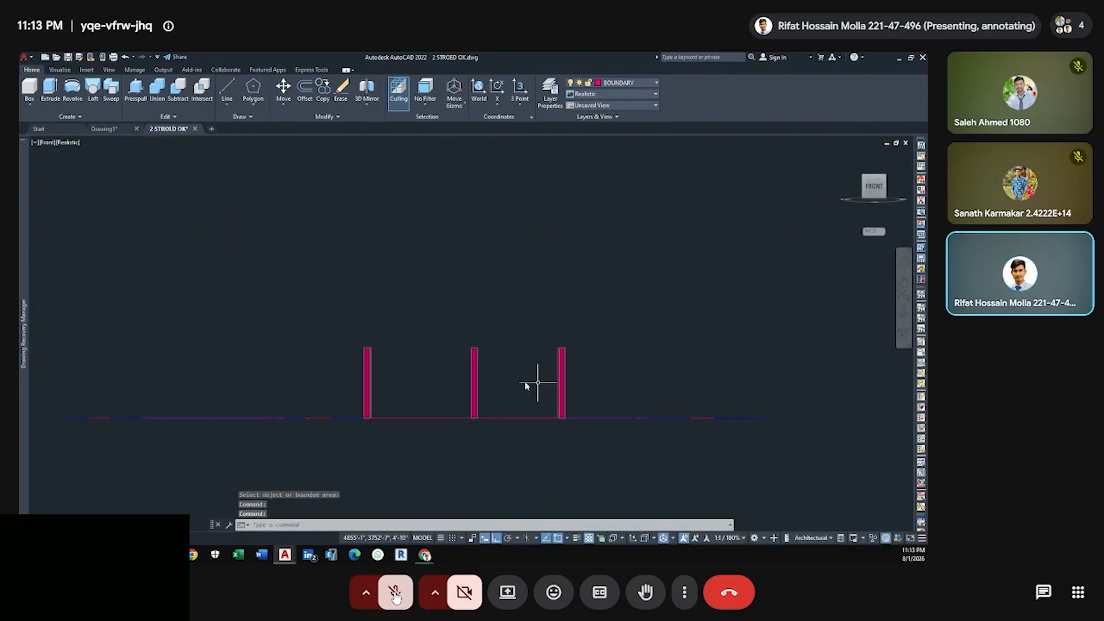
left_click(866, 180)
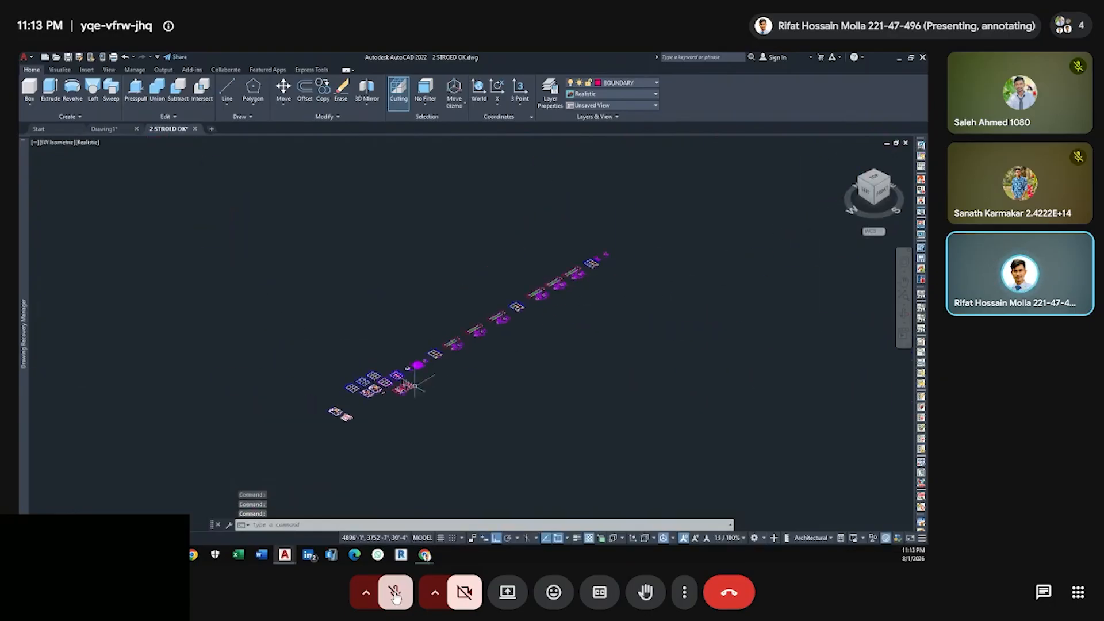
scroll(397, 394, "up", 7)
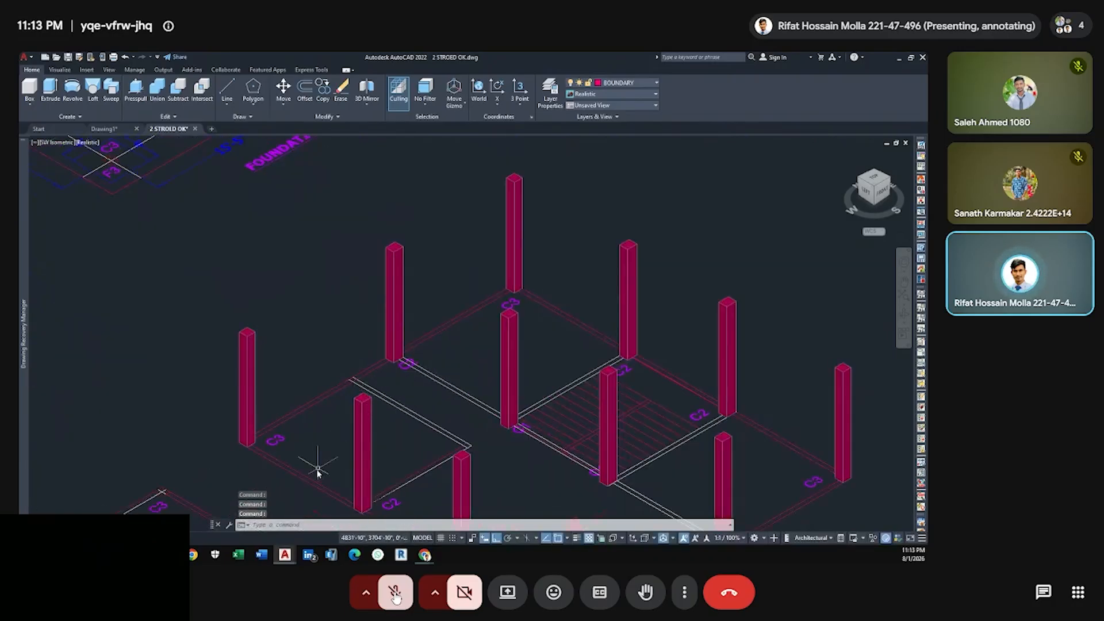
Draw a short line across the wall strip at the midpoint between the C3 corner column and the adjacent C2 column.
scroll(411, 414, "up", 4)
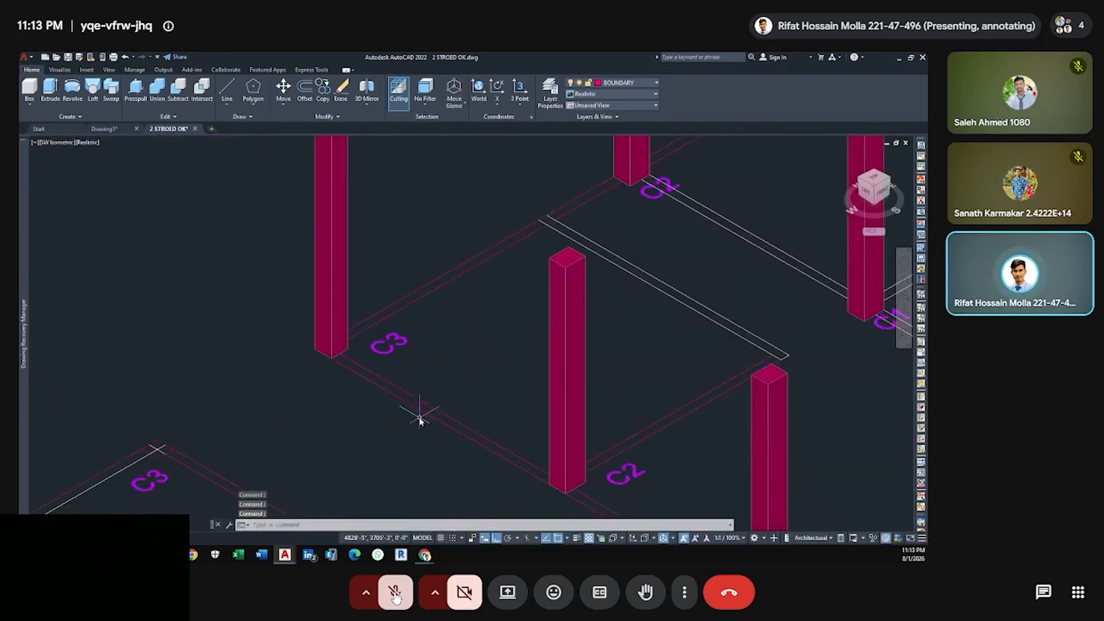
type("l")
key("Return")
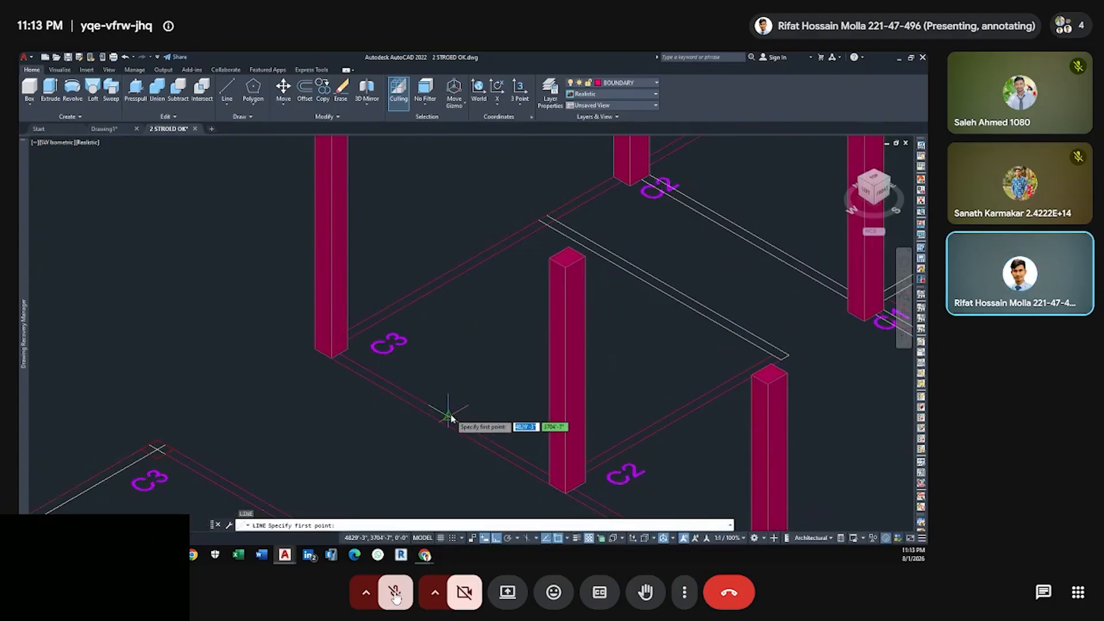
left_click(440, 422)
key("Escape")
scroll(443, 423, "up", 5)
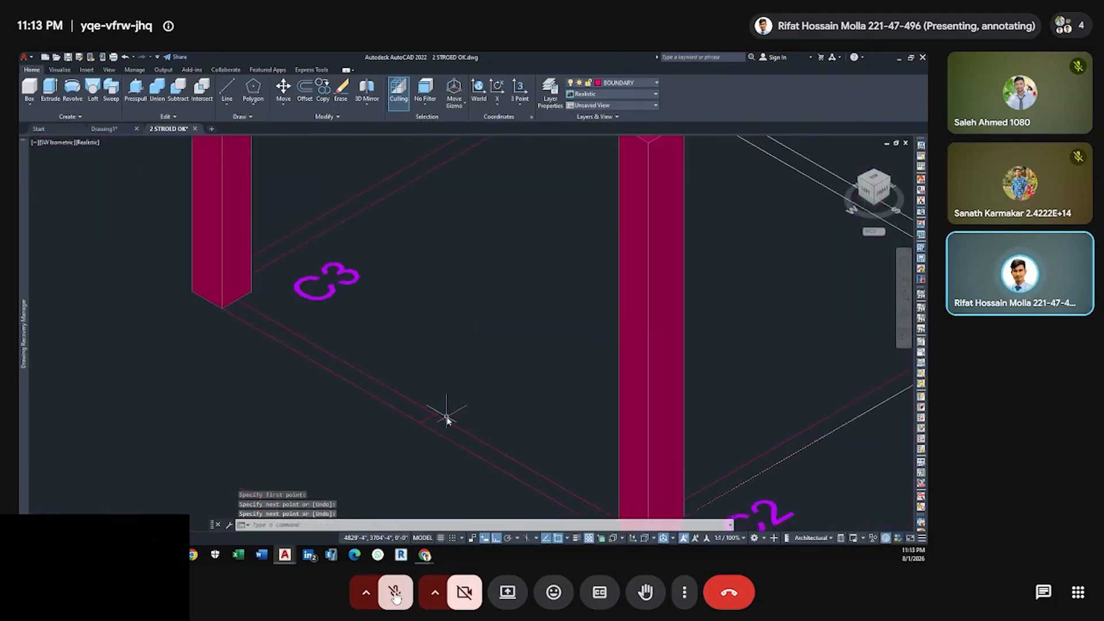
Offset the short cross line 2.5' to each side along the wall strip to mark the window opening.
type("o")
key("Return")
key("Return")
left_click(433, 418)
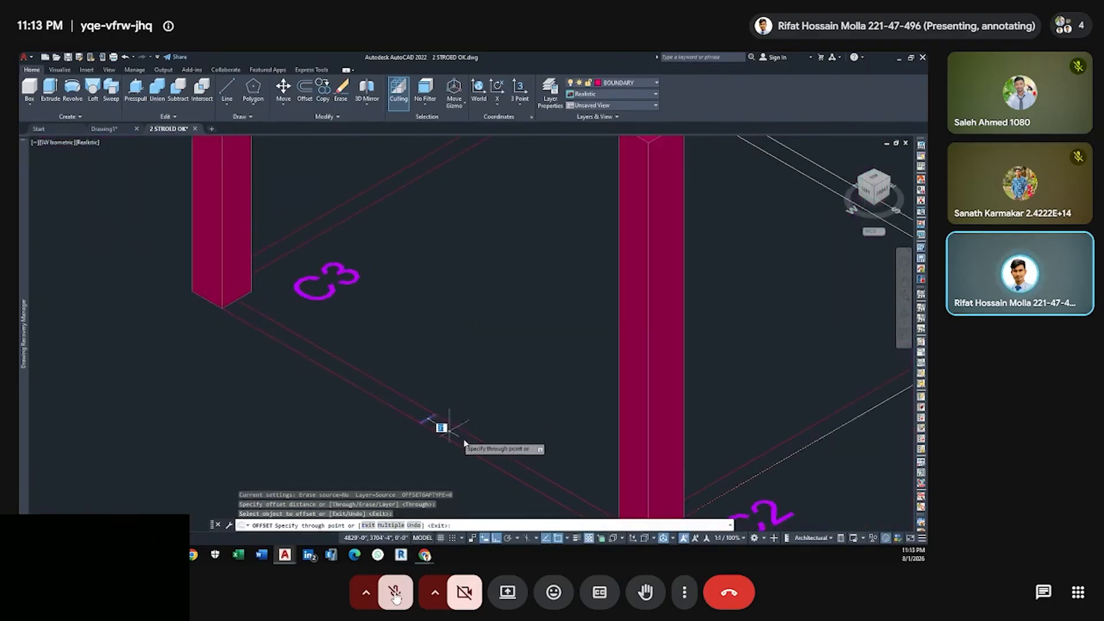
type("2")
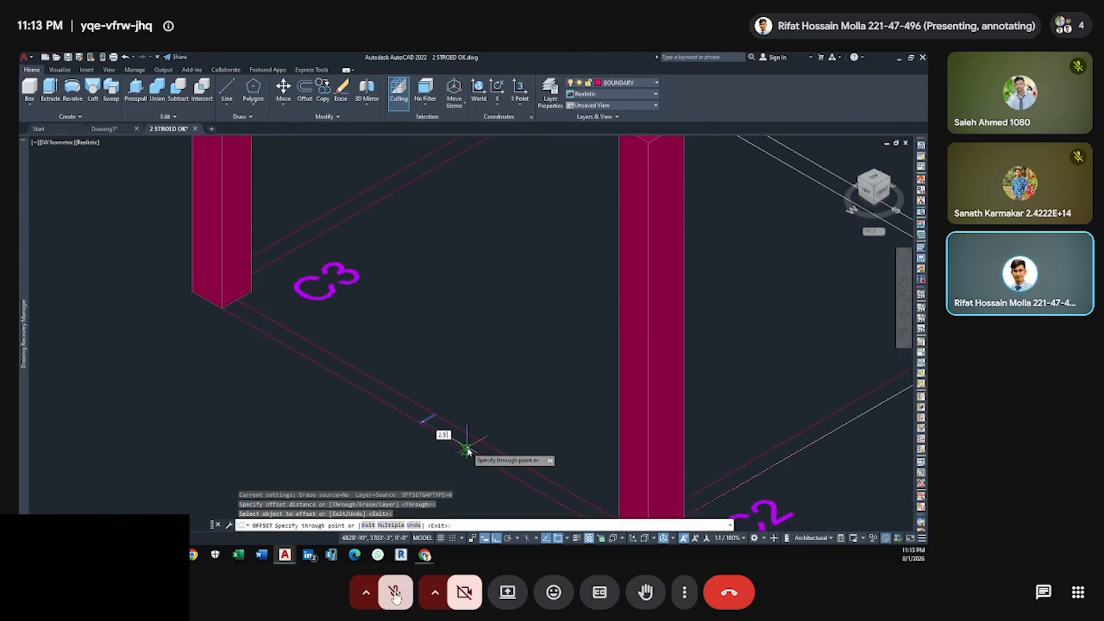
type(".5")
key("Return")
scroll(460, 443, "down", 3)
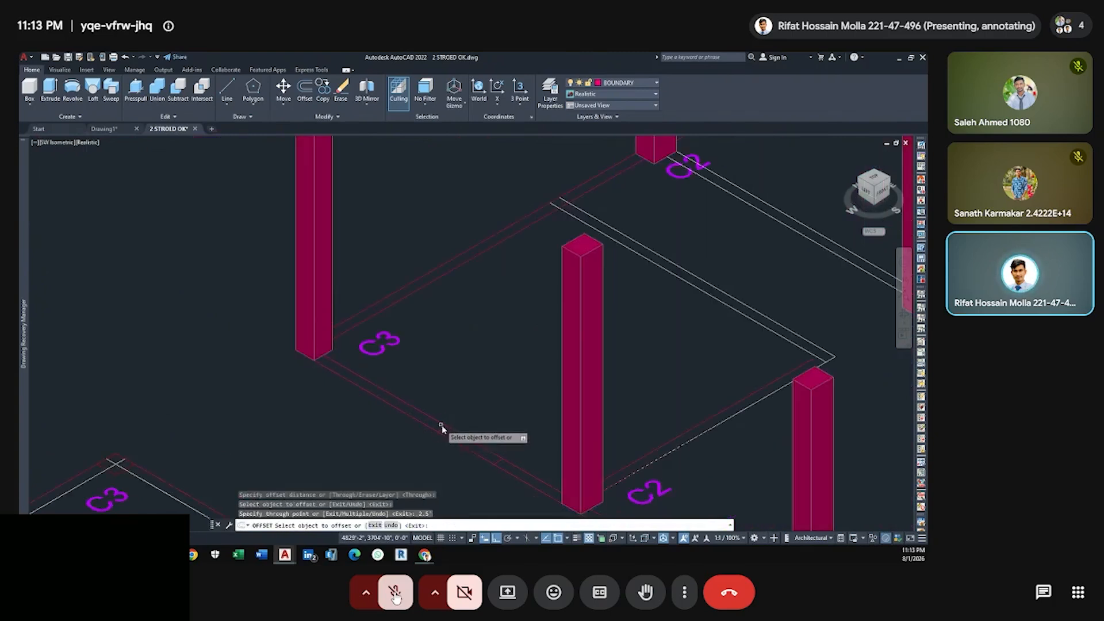
left_click(445, 431)
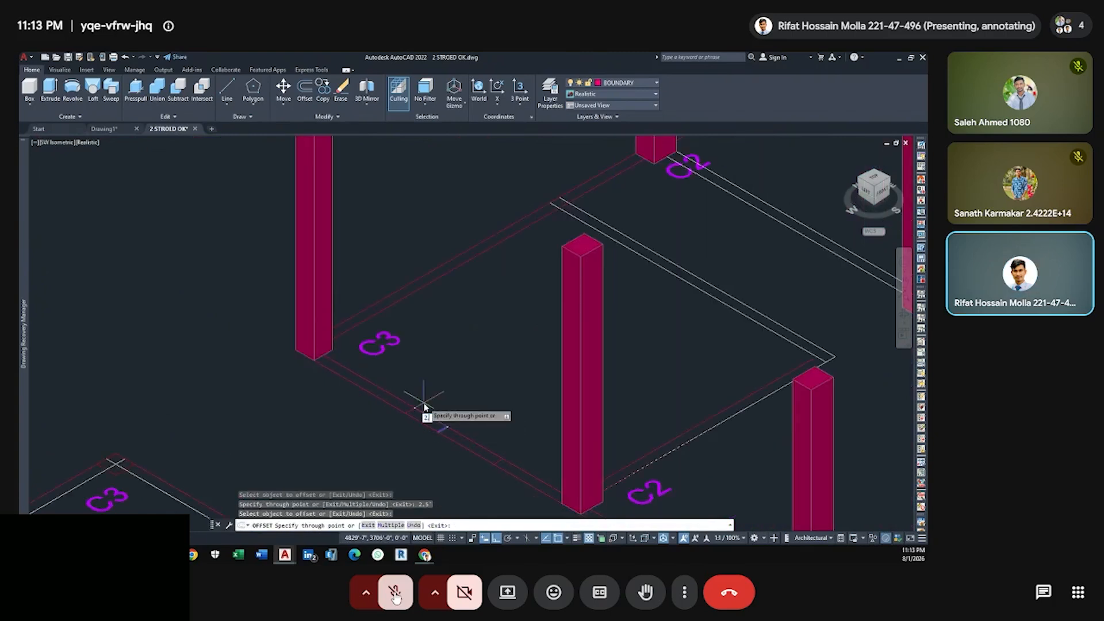
left_click(426, 410)
key("Escape")
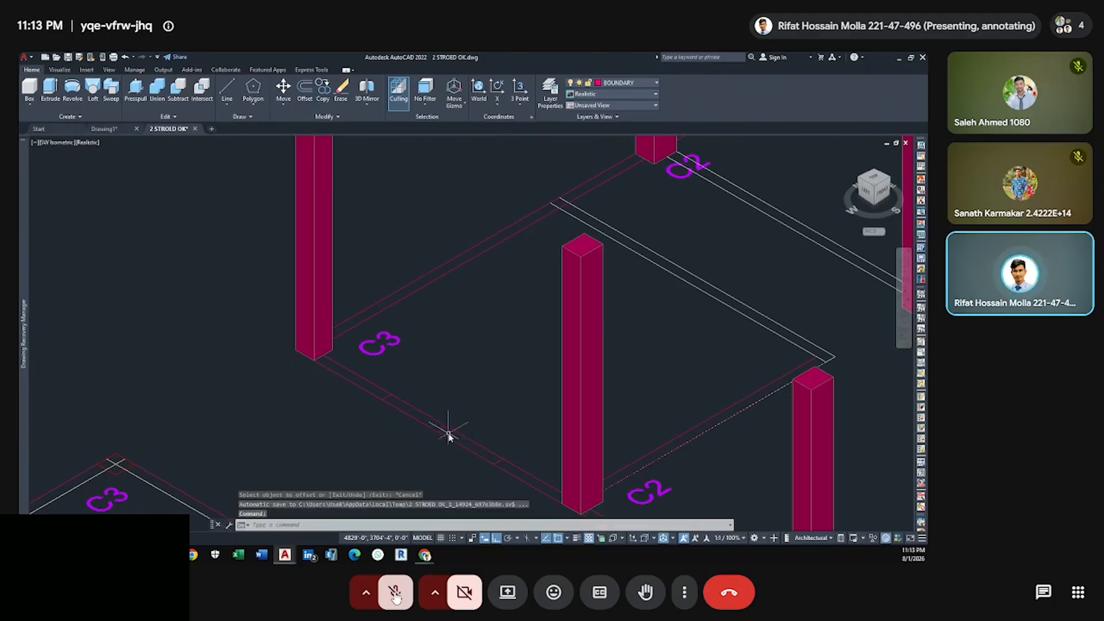
Erase the original cross line at the middle of the wall strip.
left_click(442, 433)
key("Delete")
scroll(449, 425, "down", 4)
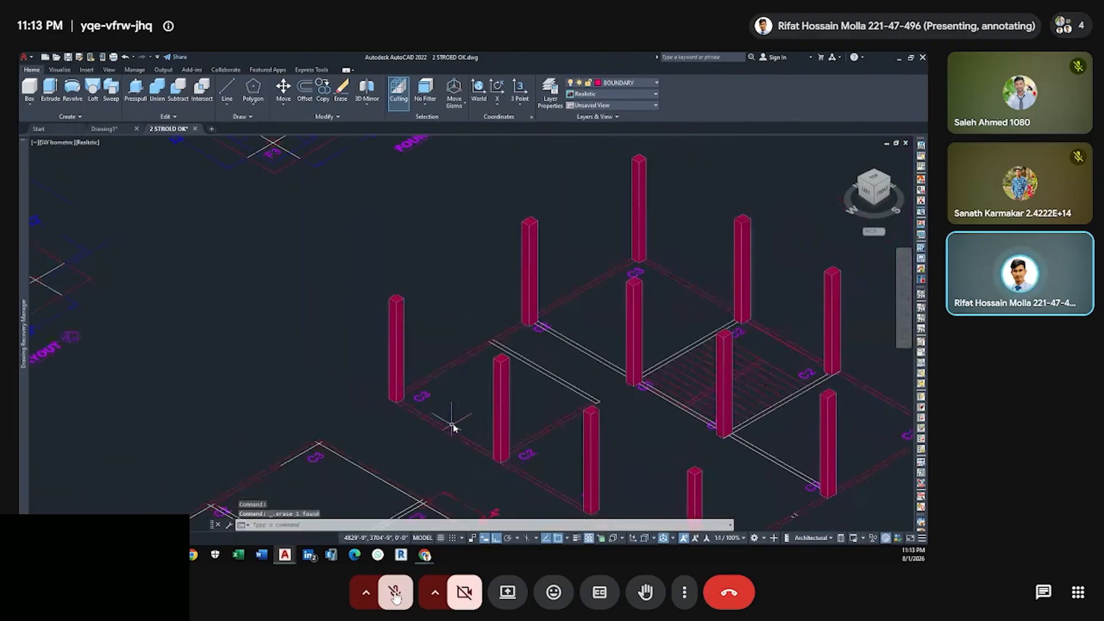
scroll(422, 418, "up", 3)
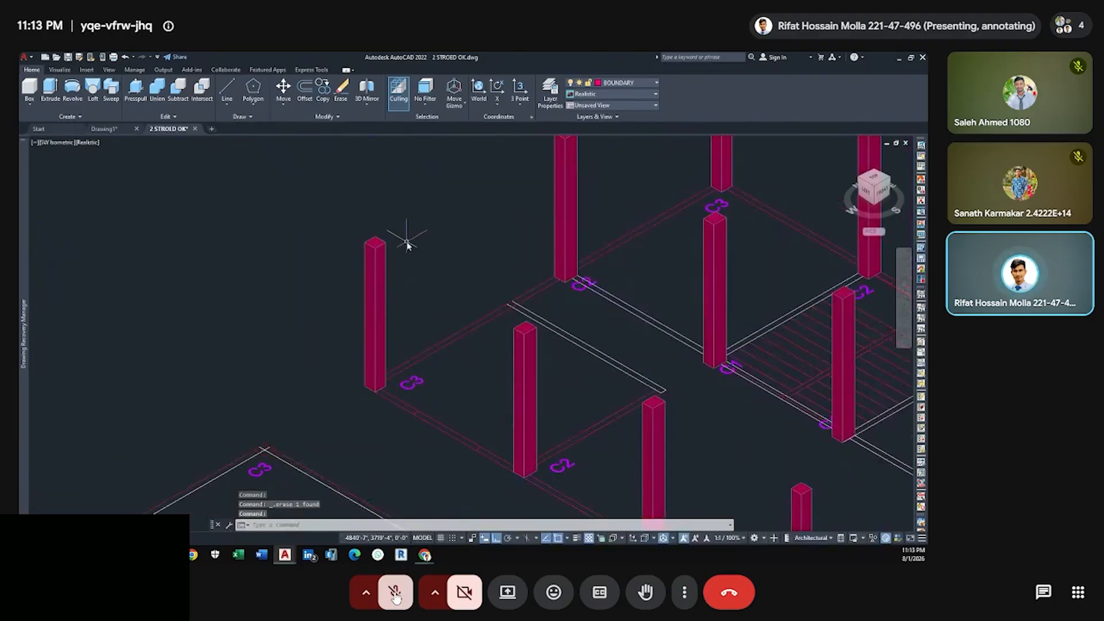
Presspull the wall strip area beside the C3 corner column up to the column's top.
left_click(136, 88)
scroll(398, 403, "up", 2)
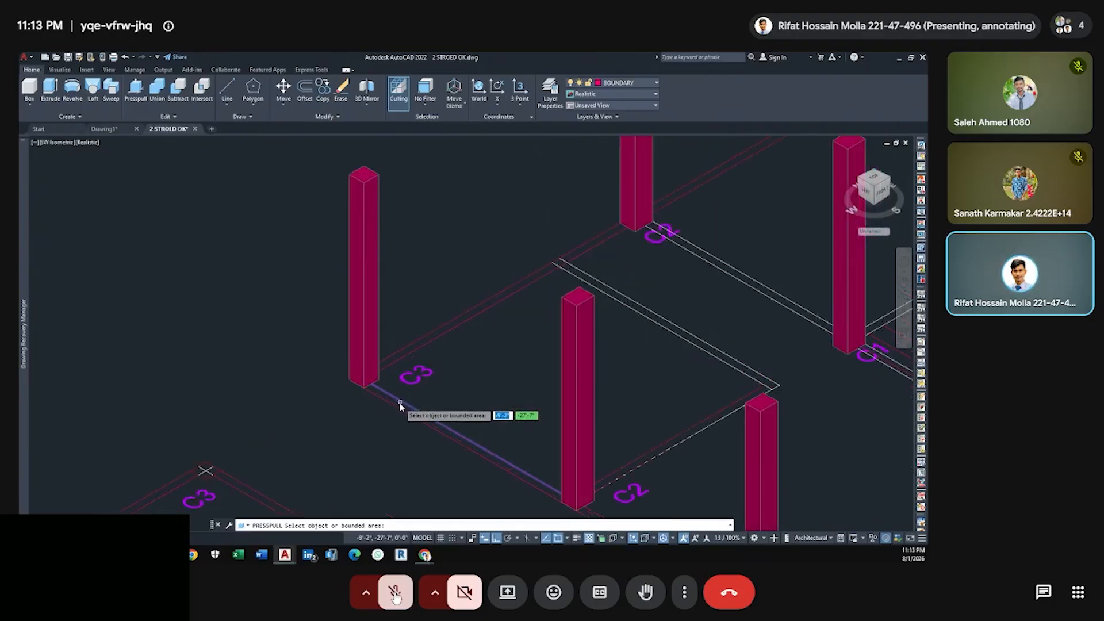
left_click(398, 403)
left_click(418, 227)
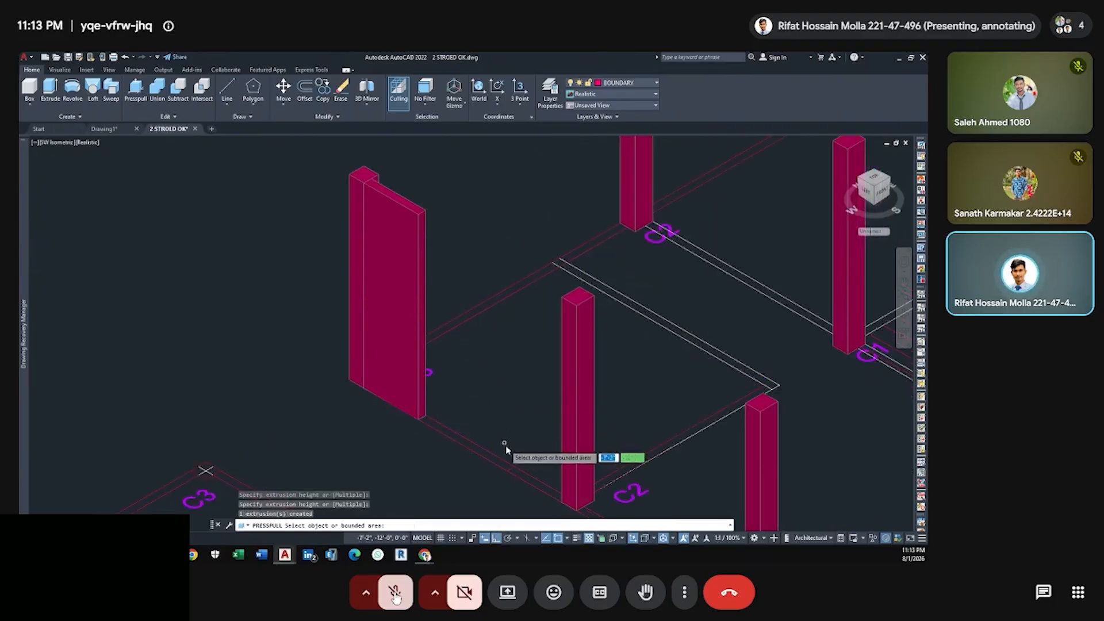
Presspull the wall strip area beside the adjacent C2 column up to the column's top.
left_click(514, 465)
key("Escape")
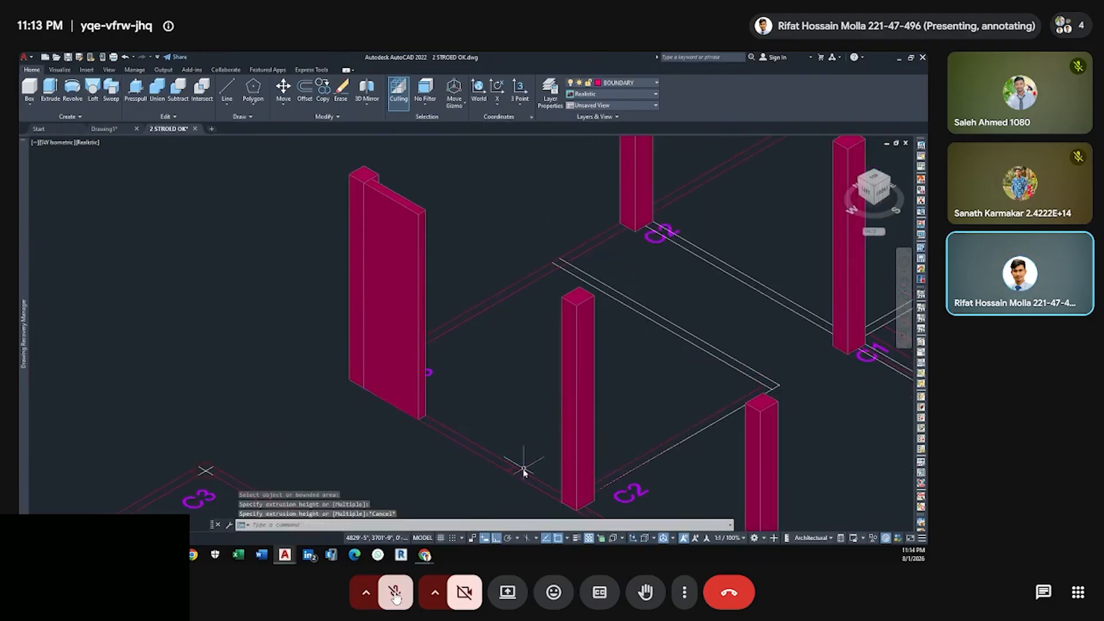
scroll(523, 470, "up", 2)
key("space")
left_click(519, 478)
left_click(579, 223)
scroll(520, 375, "down", 2)
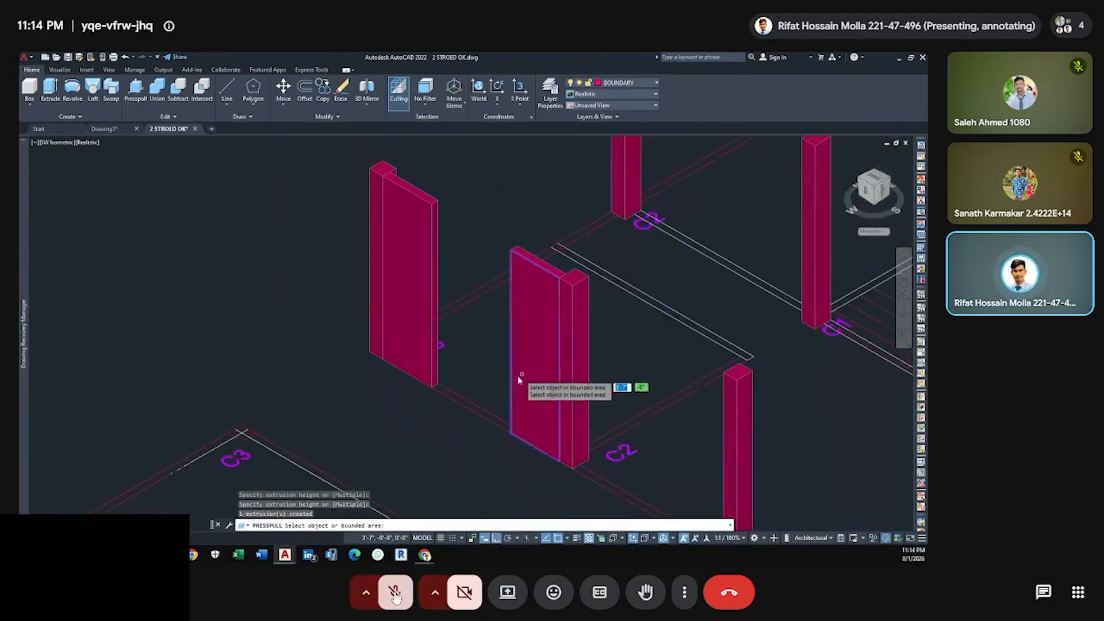
Presspull the middle wall strip area between the two full-height wall pieces up to 2.5'.
scroll(480, 396, "up", 3)
left_click(451, 419)
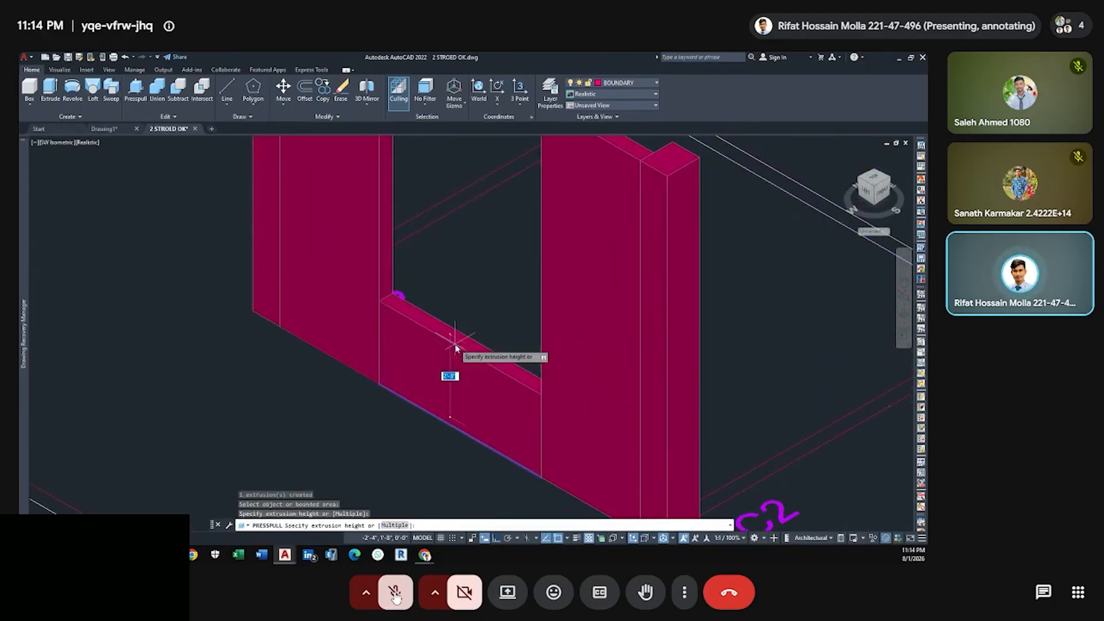
scroll(460, 345, "down", 3)
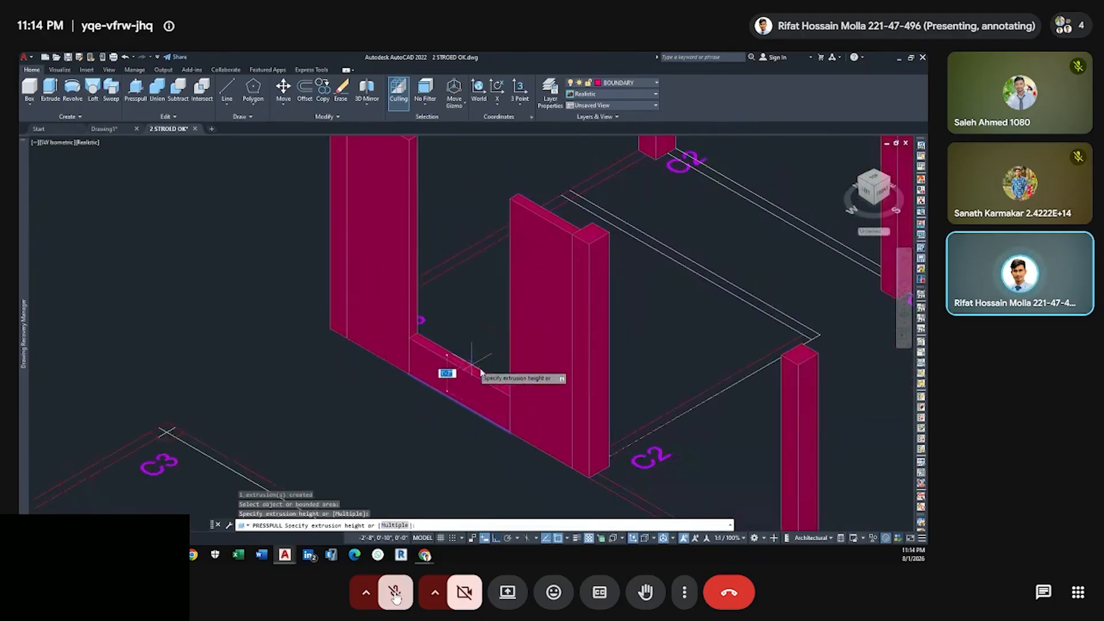
scroll(494, 345, "up", 4)
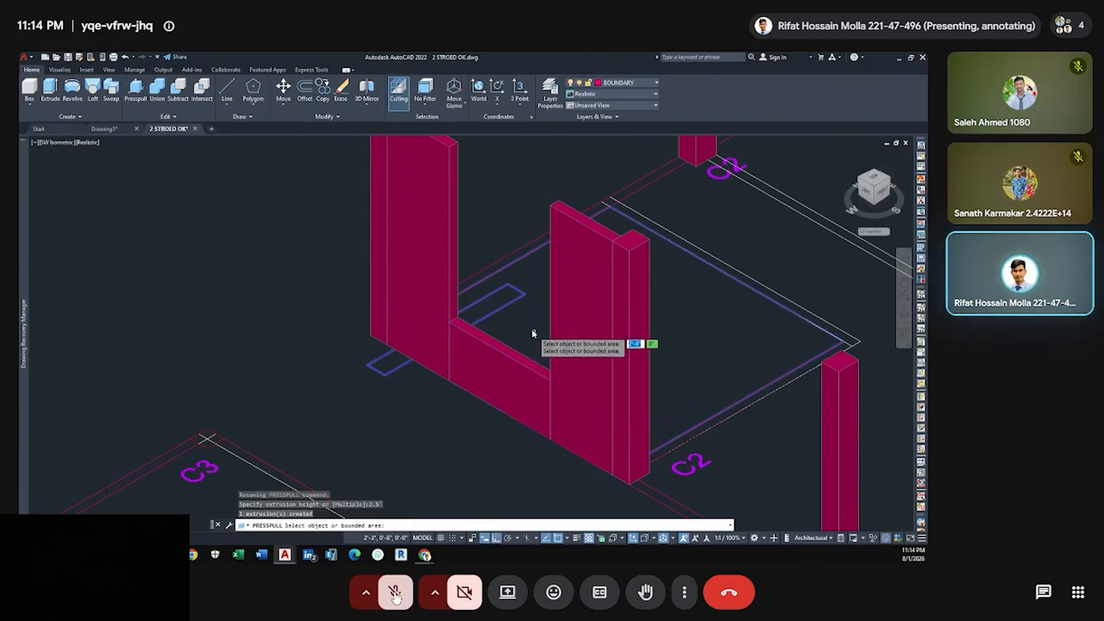
key("Return")
scroll(506, 330, "down", 3)
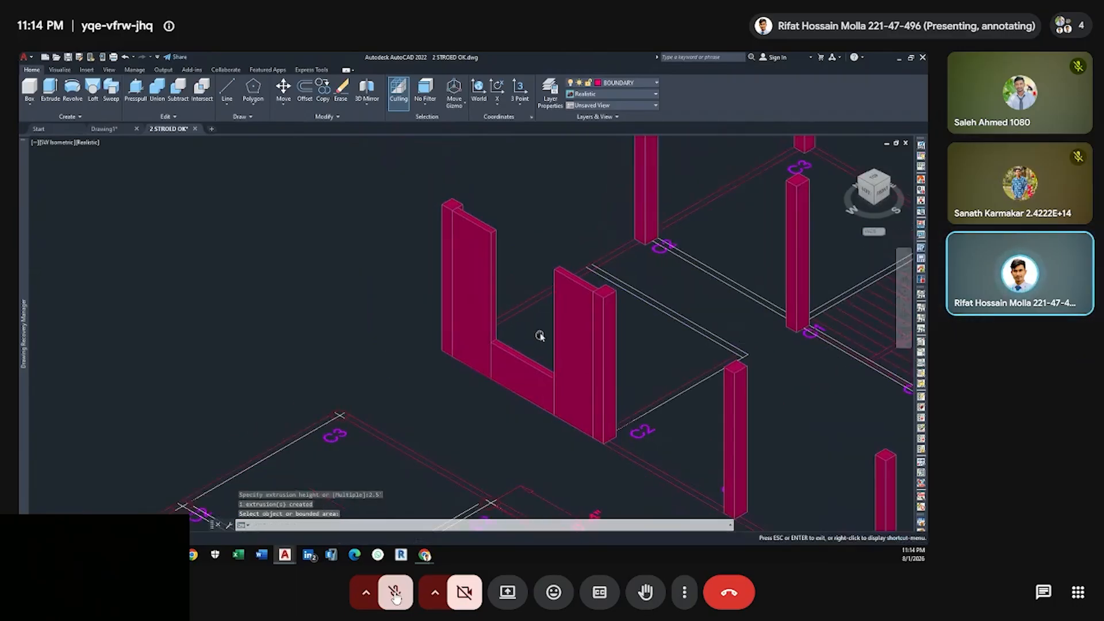
key("Escape")
Copy the 2.5' low wall piece up to the column-top level between the two full-height wall pieces, forming a window opening.
left_click(530, 359)
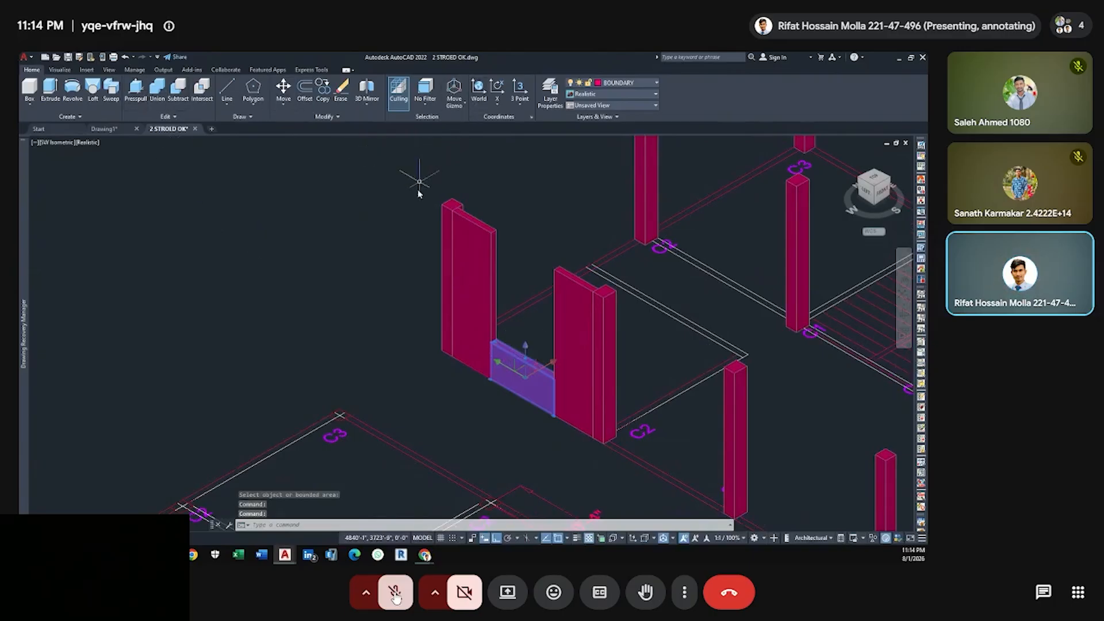
left_click(322, 87)
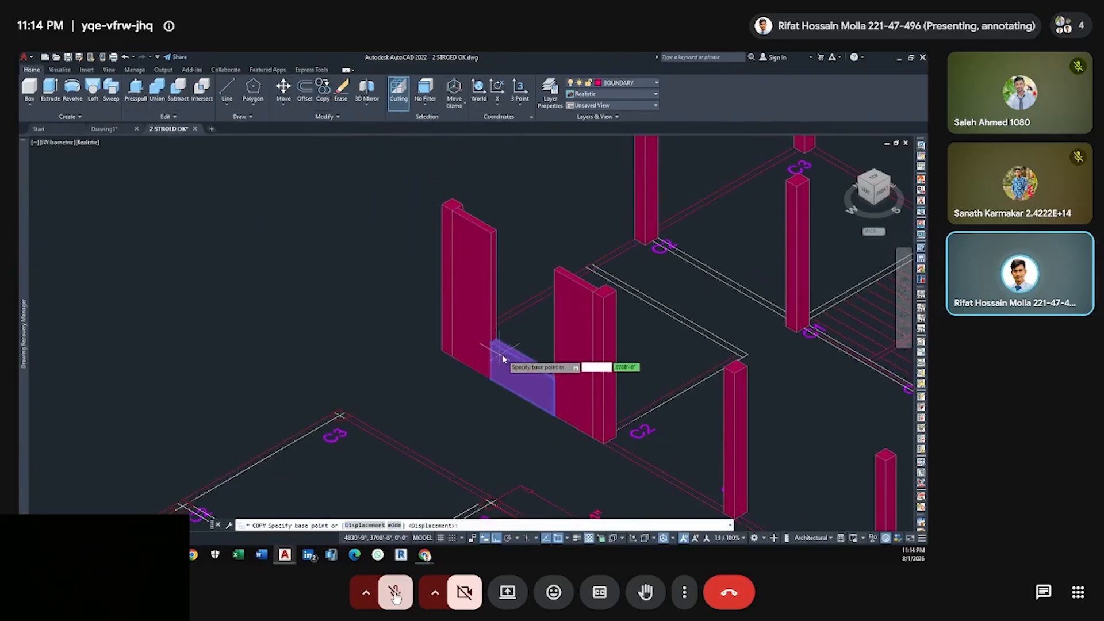
scroll(502, 354, "up", 3)
left_click(492, 332)
middle_click_drag(486, 162, 459, 315)
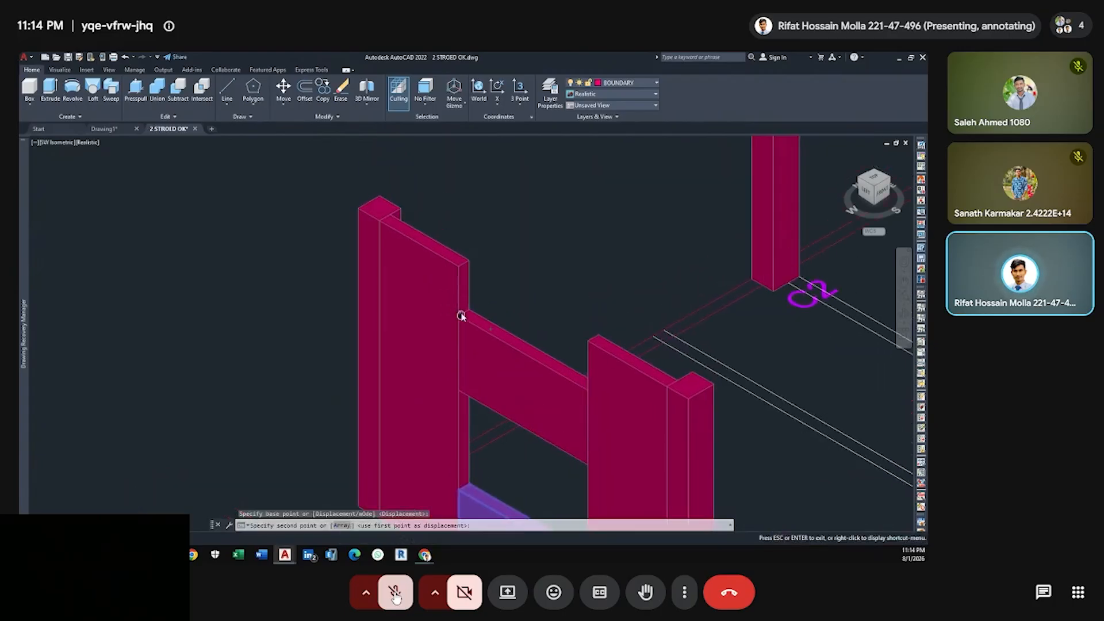
left_click(472, 278)
key("Escape")
scroll(466, 322, "down", 3)
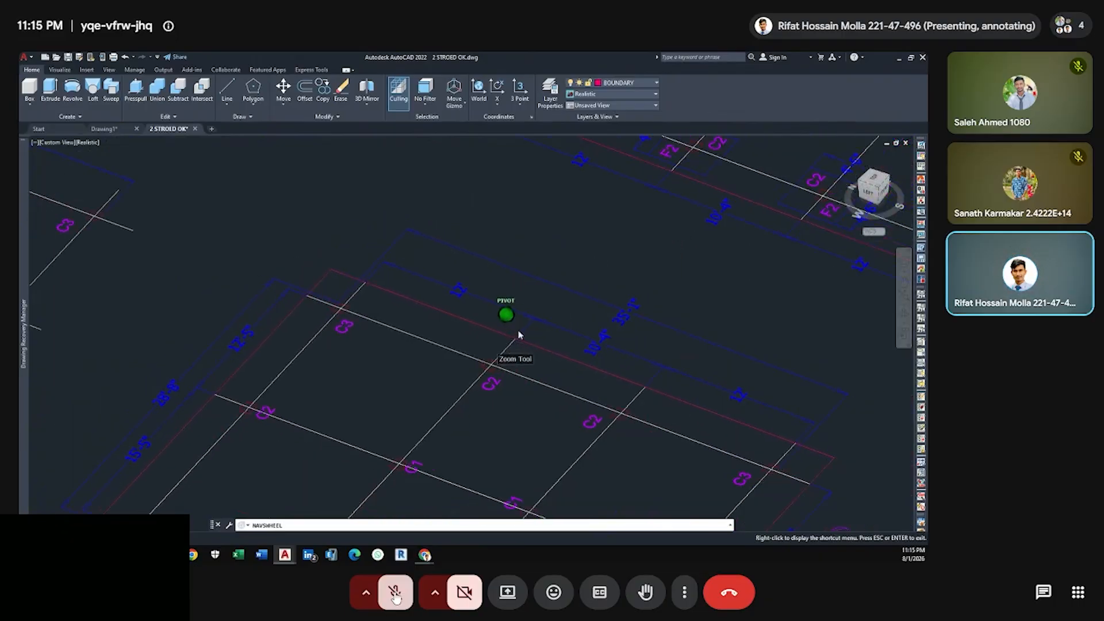
left_click(396, 598)
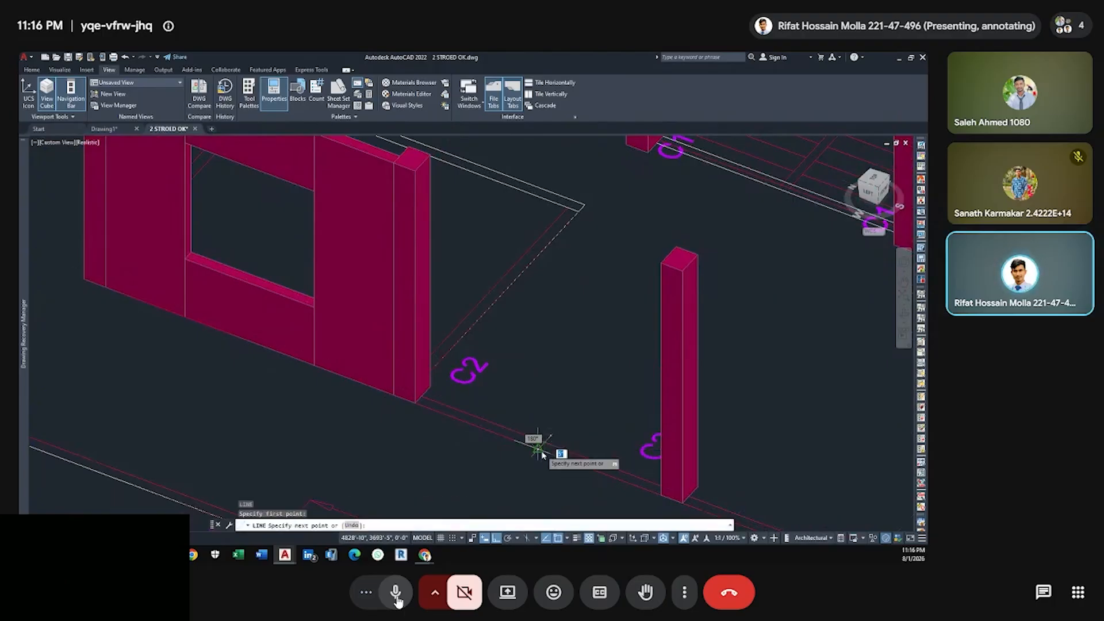
Offset the cross line in the wall strip between the two C2 columns by 2.5' to both sides.
type("o")
key("Return")
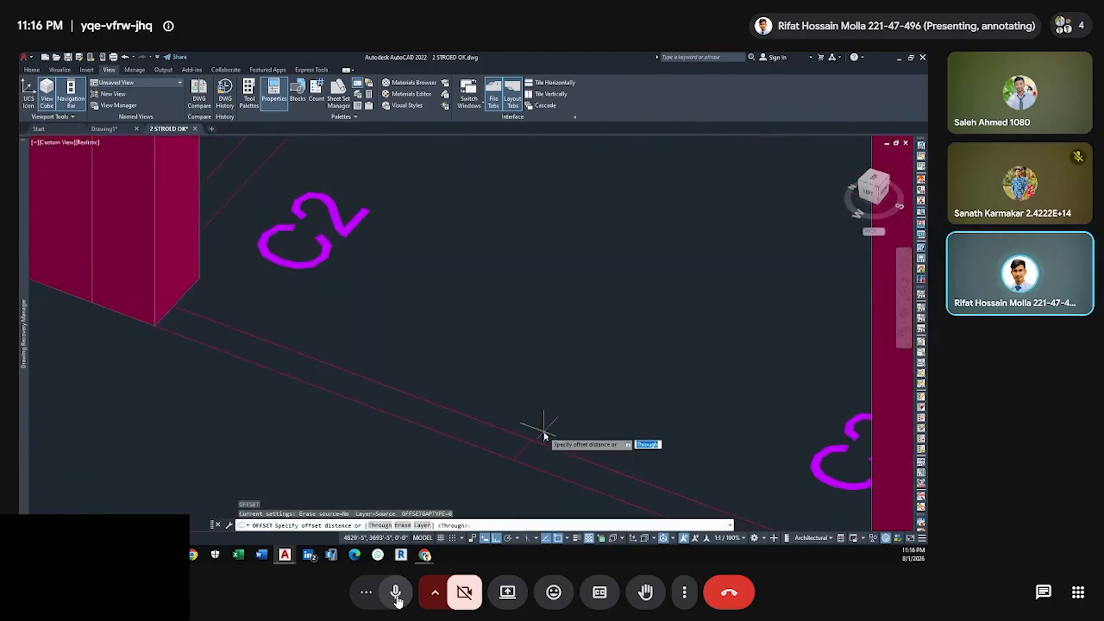
key("Return")
left_click(522, 451)
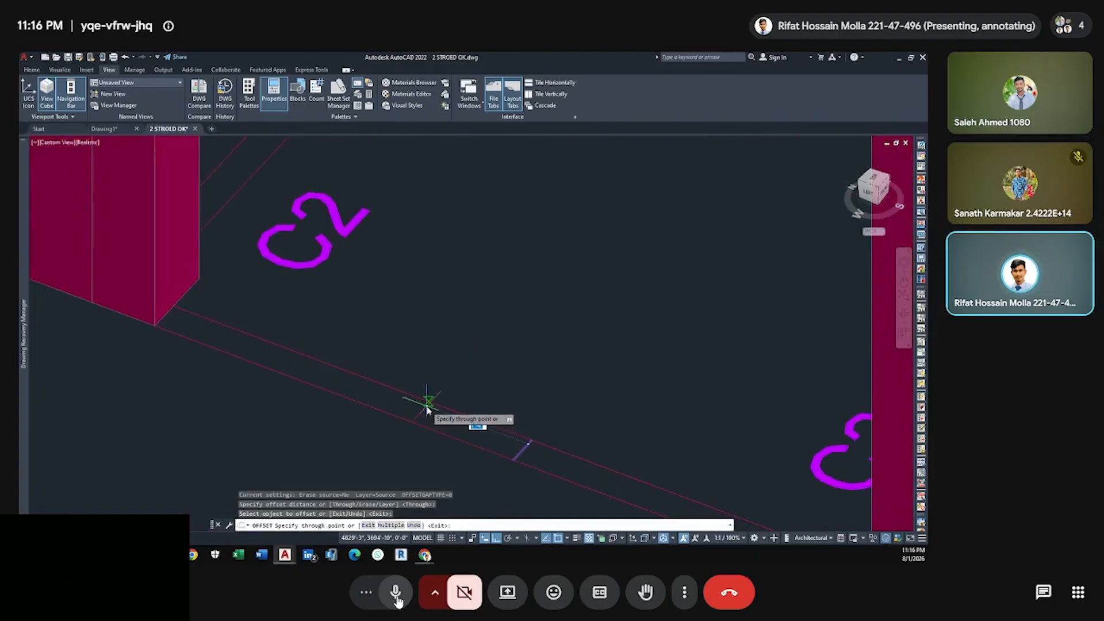
type("2.8")
key("Return")
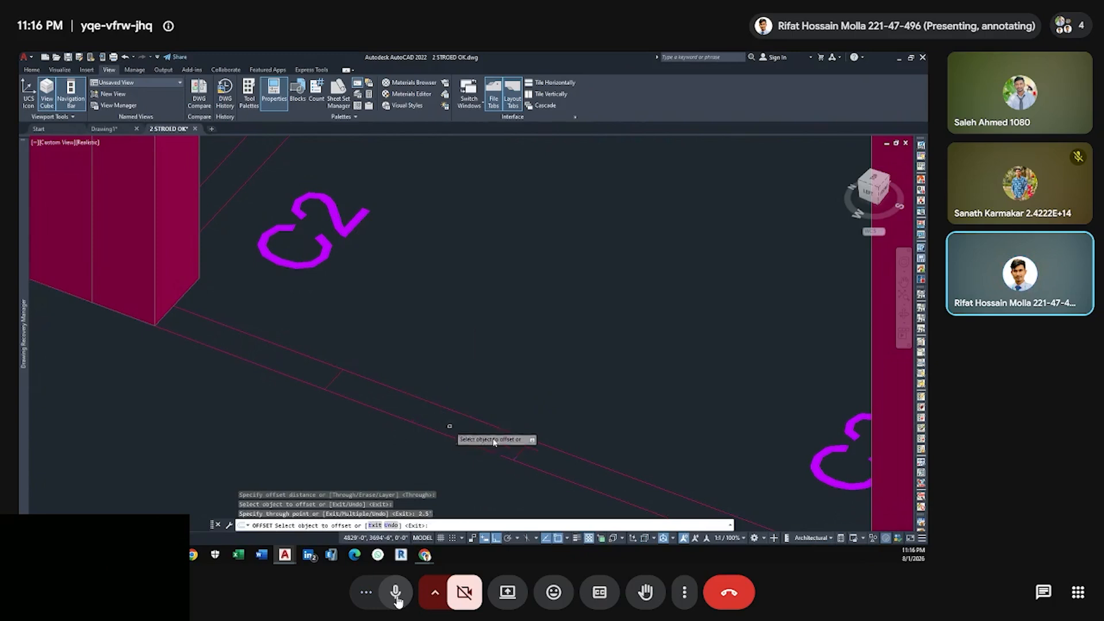
left_click(524, 452)
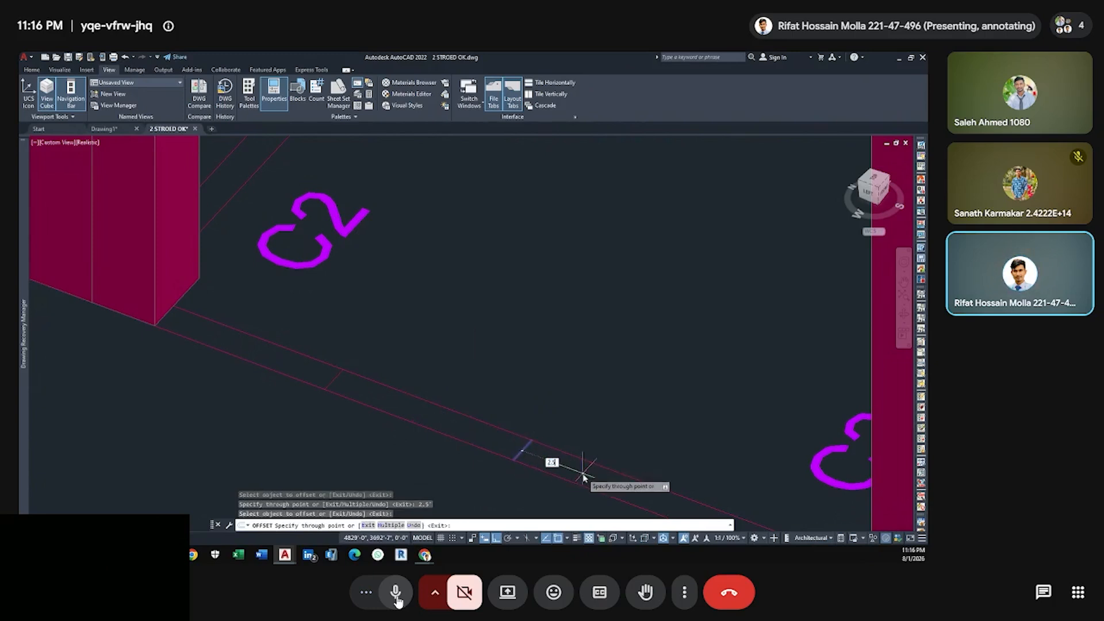
key("Escape")
scroll(585, 472, "down", 3)
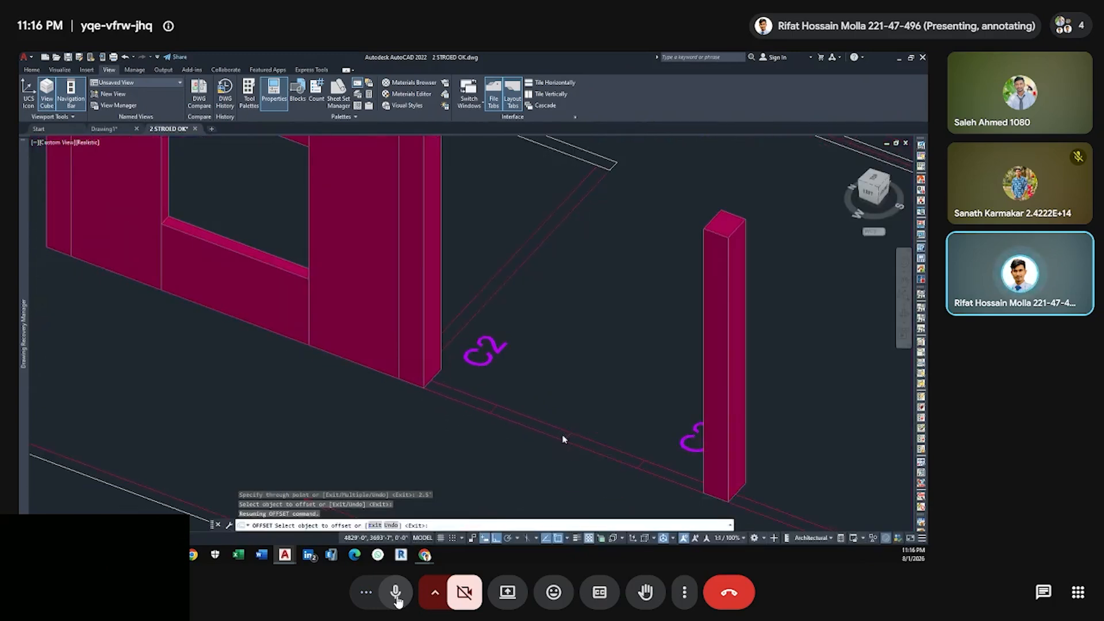
Erase the original cross line midway between the two offset lines in the second bay's wall strip.
scroll(569, 440, "up", 1)
left_click(569, 440)
key("Delete")
scroll(556, 423, "down", 2)
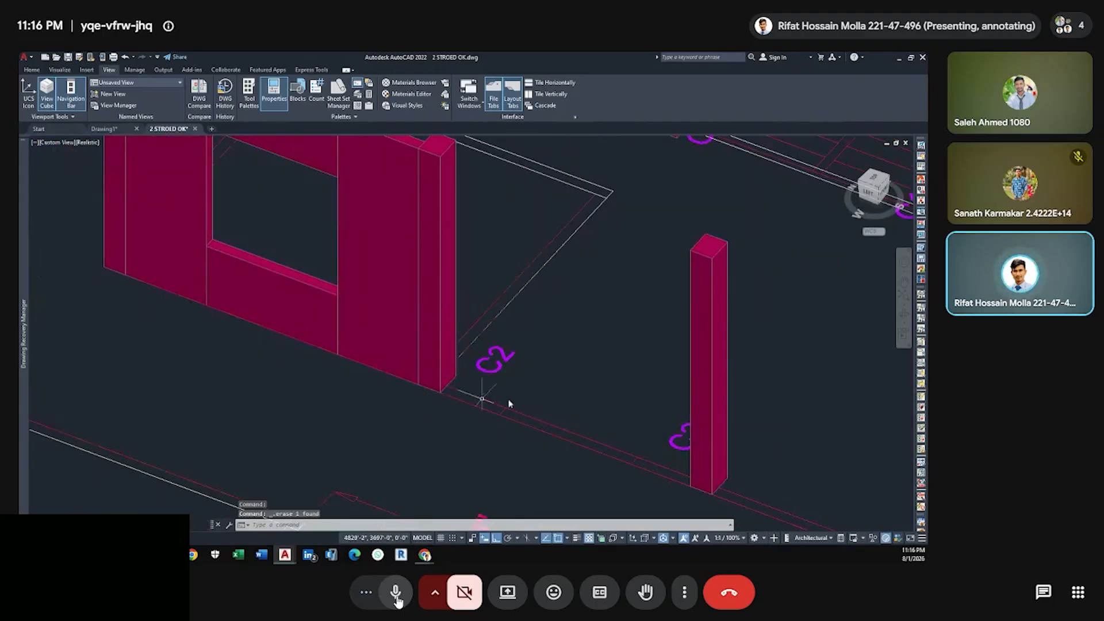
Presspull the second bay's wall strip area beside the finished window wall's C2 column up to 10'.
left_click(62, 70)
left_click(33, 70)
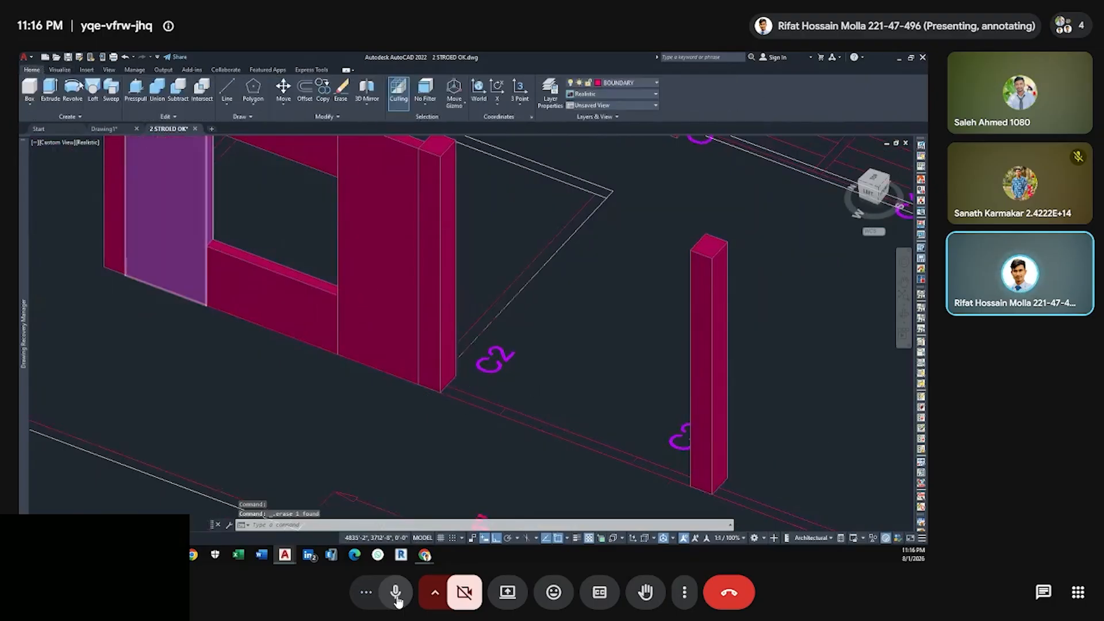
left_click(136, 91)
scroll(480, 381, "up", 3)
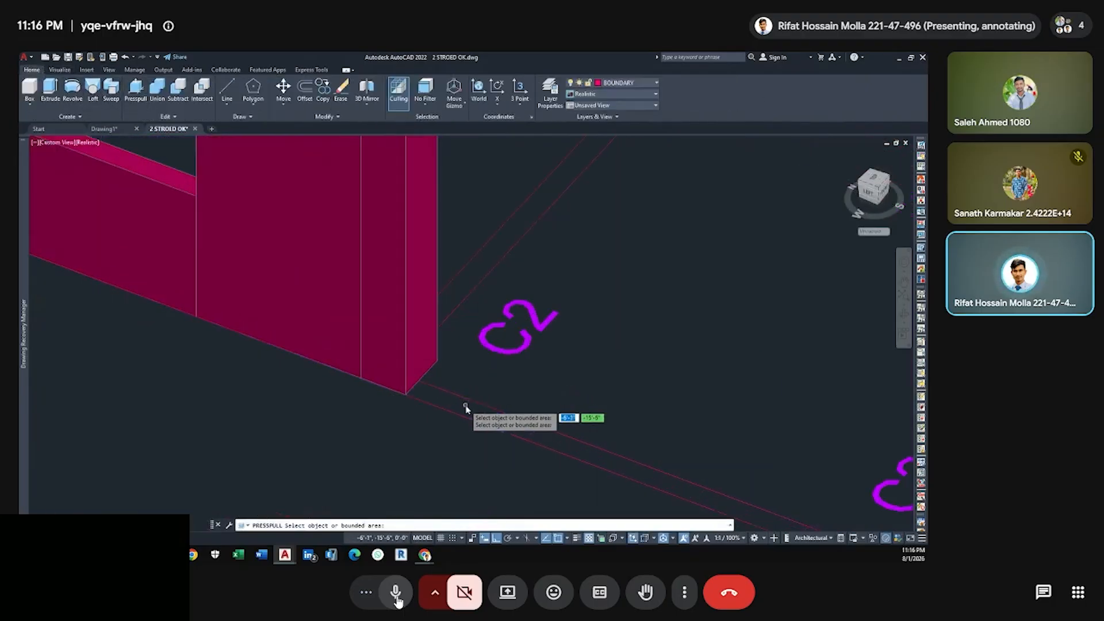
left_click(466, 403)
scroll(460, 287, "down", 4)
scroll(466, 242, "up", 3)
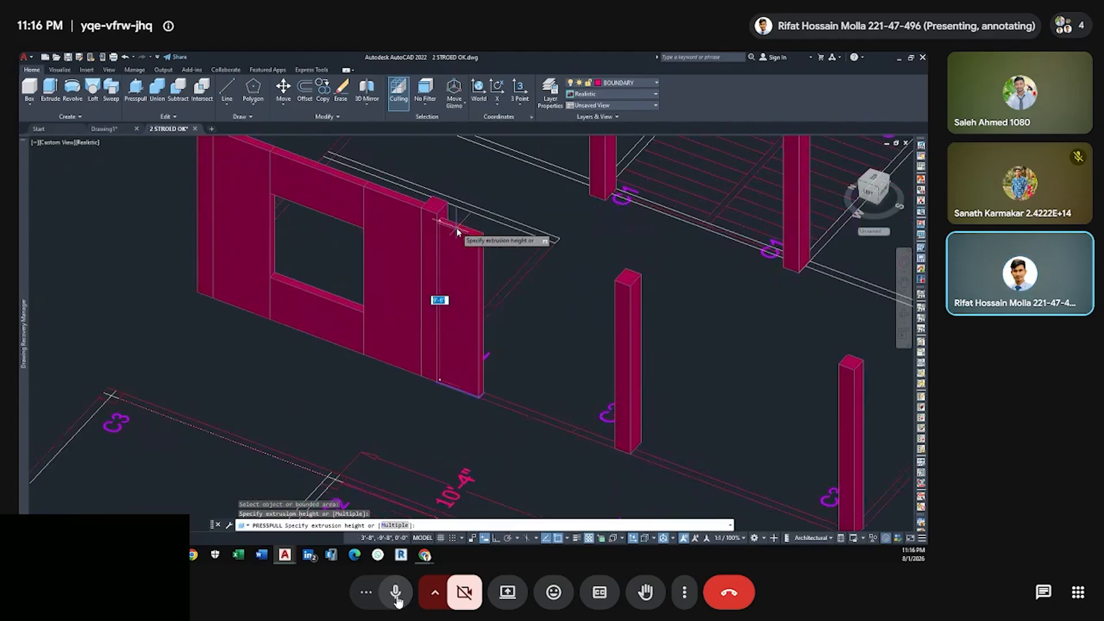
key("Return")
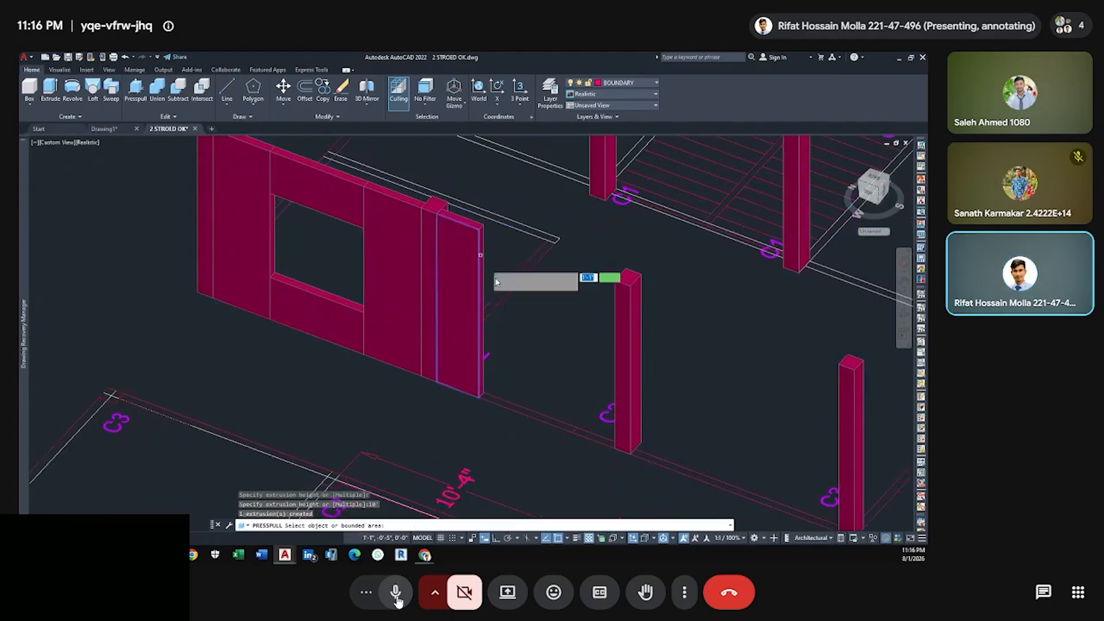
Presspull the second bay's wall strip area beside the far C2 column up to 10'.
left_click(596, 441)
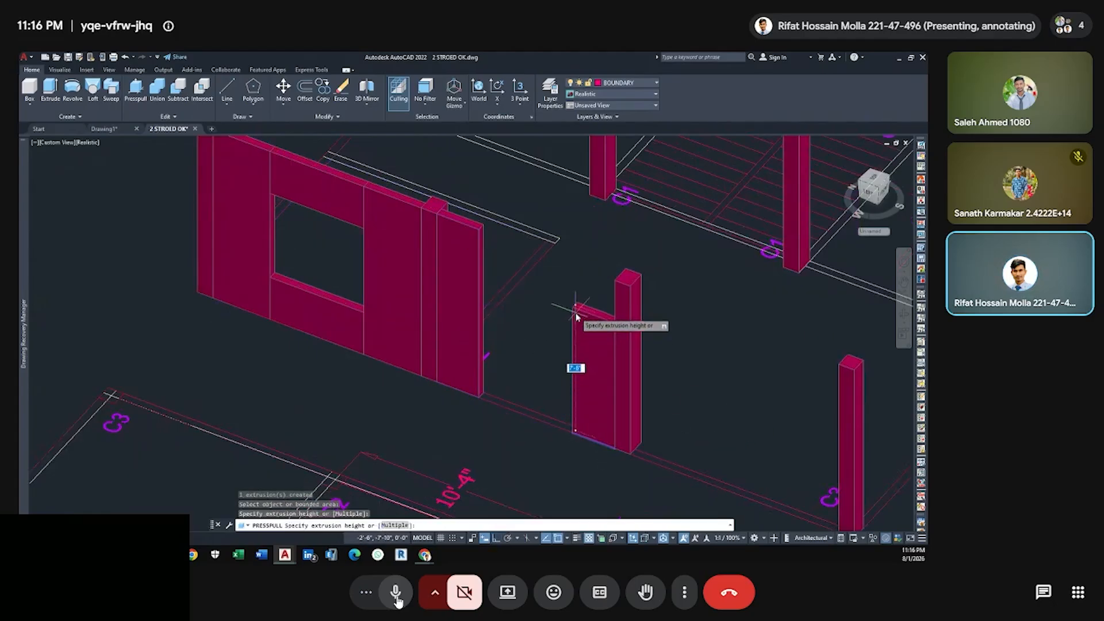
type("10'")
key("Return")
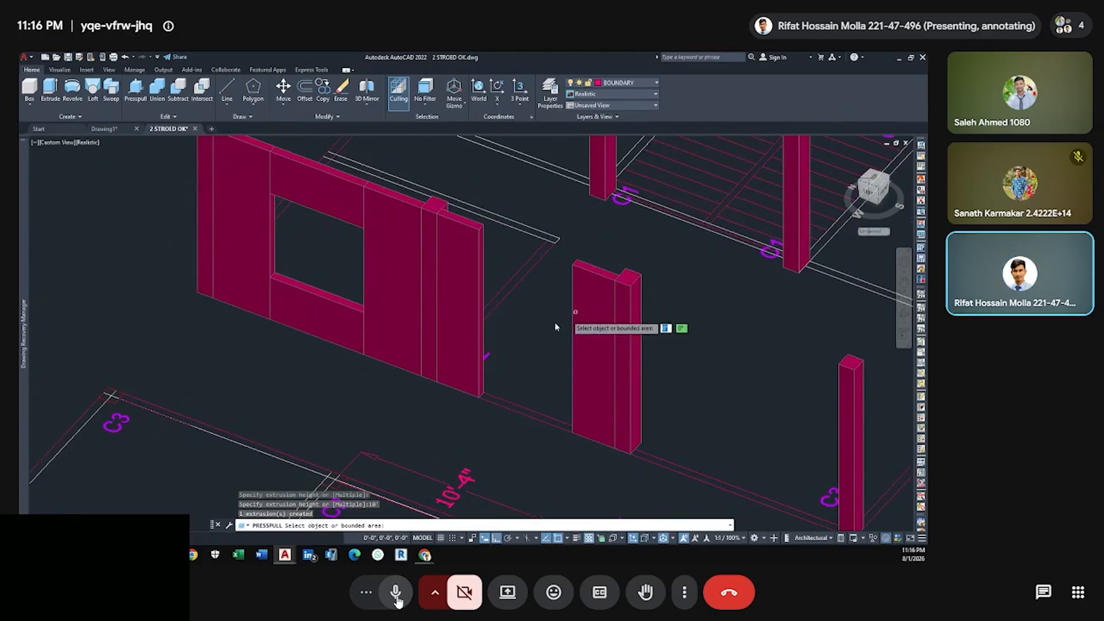
Presspull the middle wall strip area of the second bay up to 2.5'.
left_click(511, 410)
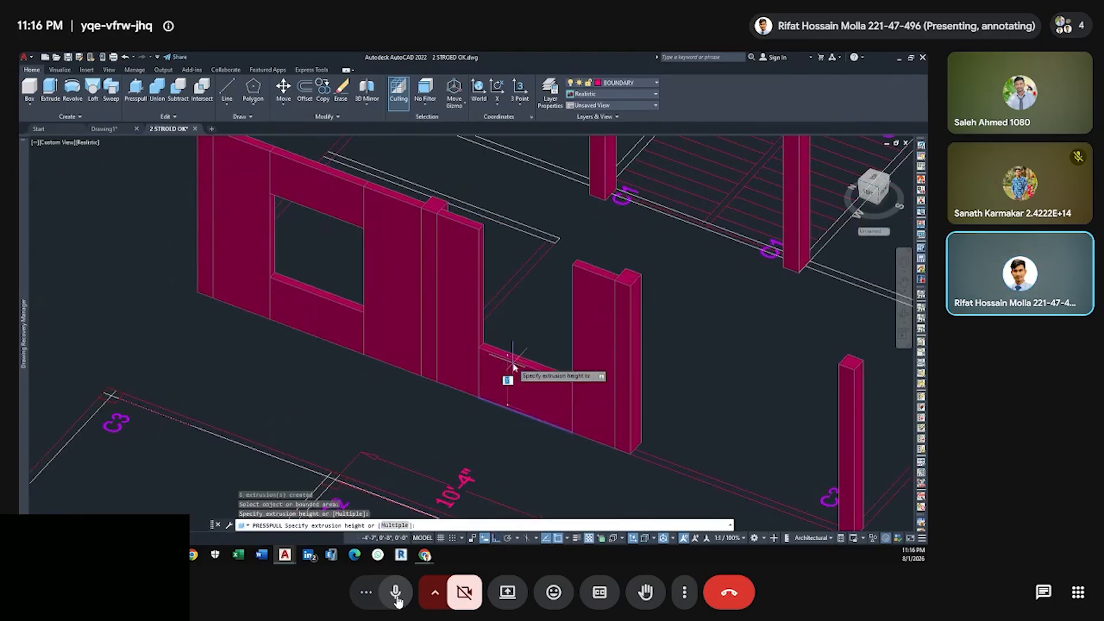
type("2.5'")
key("Return")
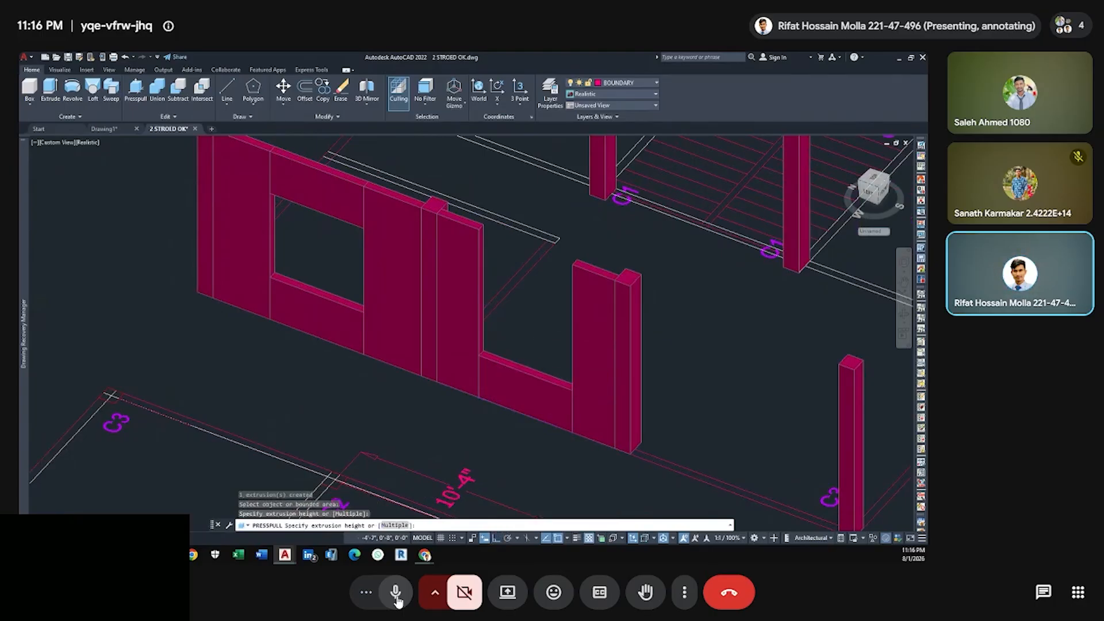
key("Return")
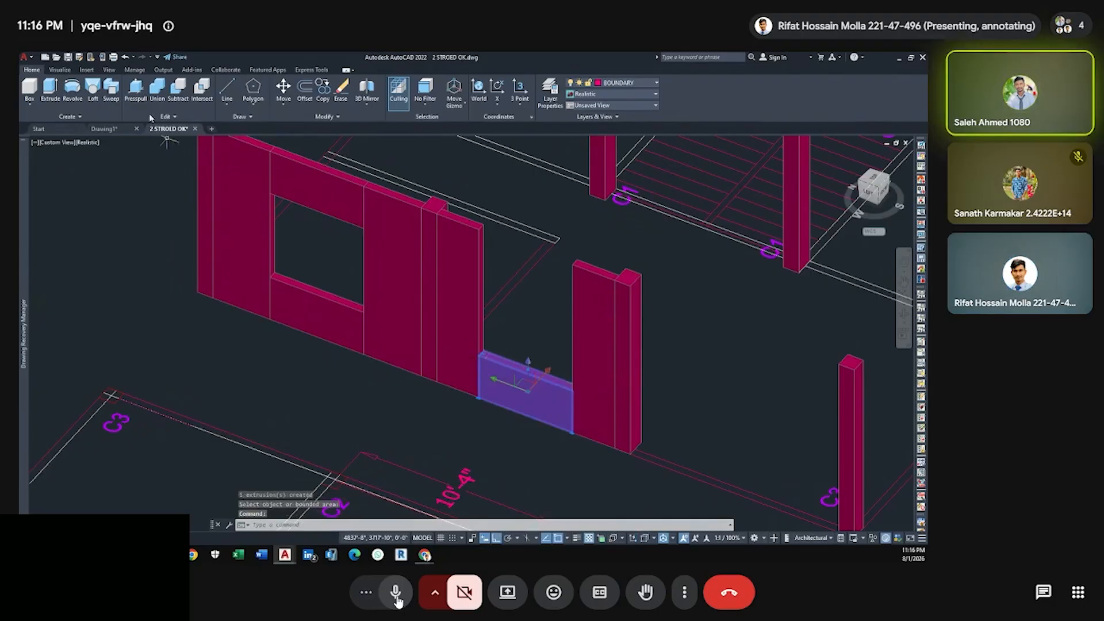
Copy the second bay's low wall piece up to the wall's top edge to close the window opening above.
left_click(322, 98)
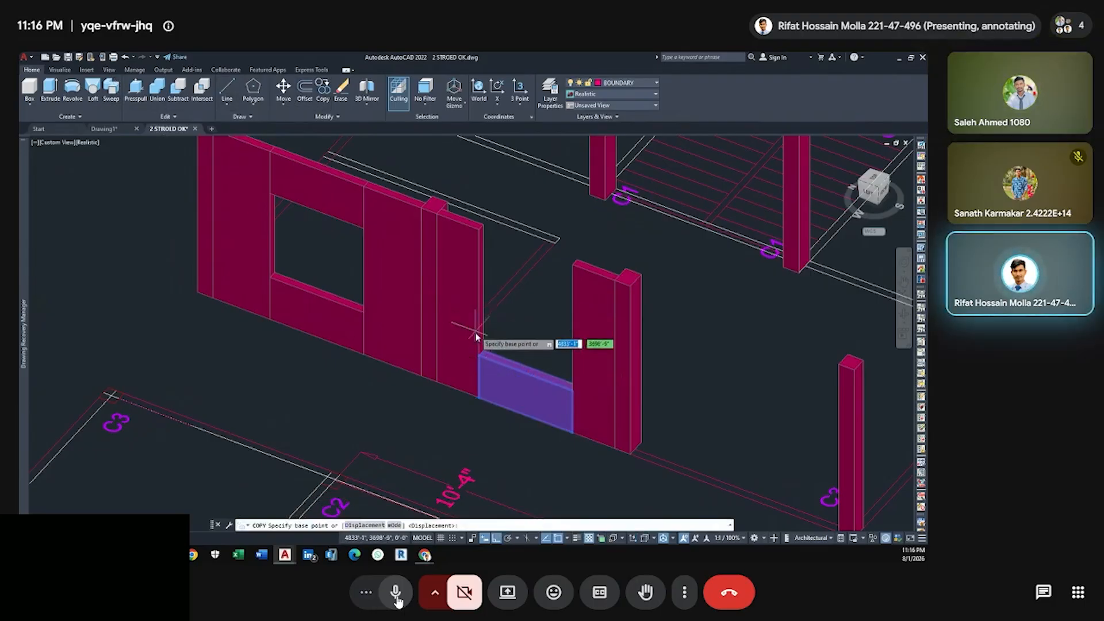
scroll(481, 339, "up", 3)
left_click(481, 348)
middle_click_drag(478, 195, 459, 354)
left_click(458, 259)
scroll(470, 294, "down", 5)
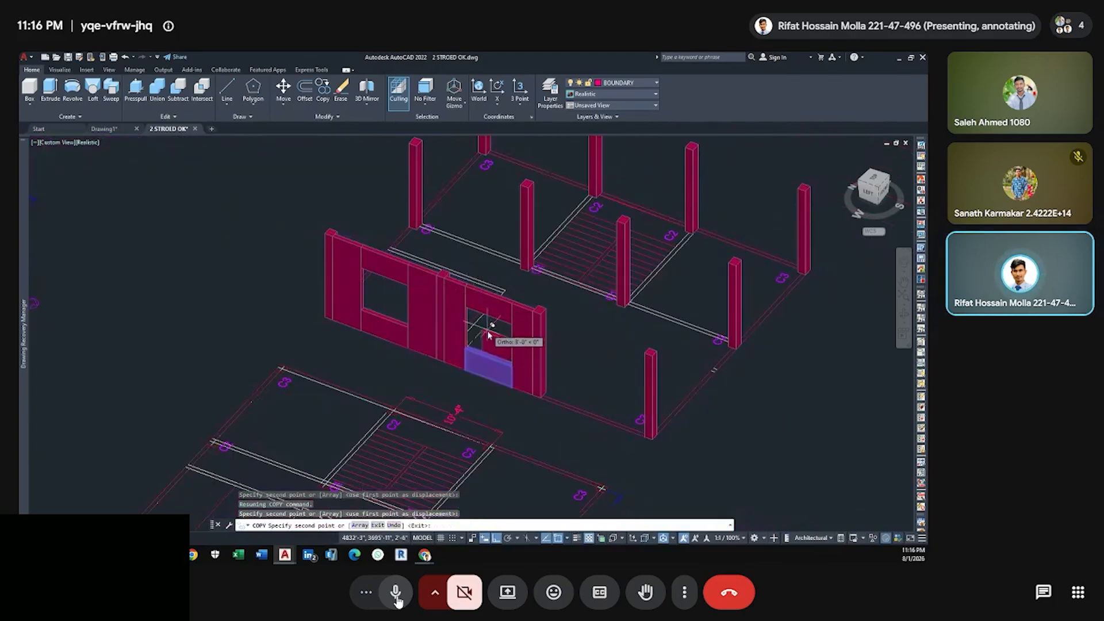
key("Escape")
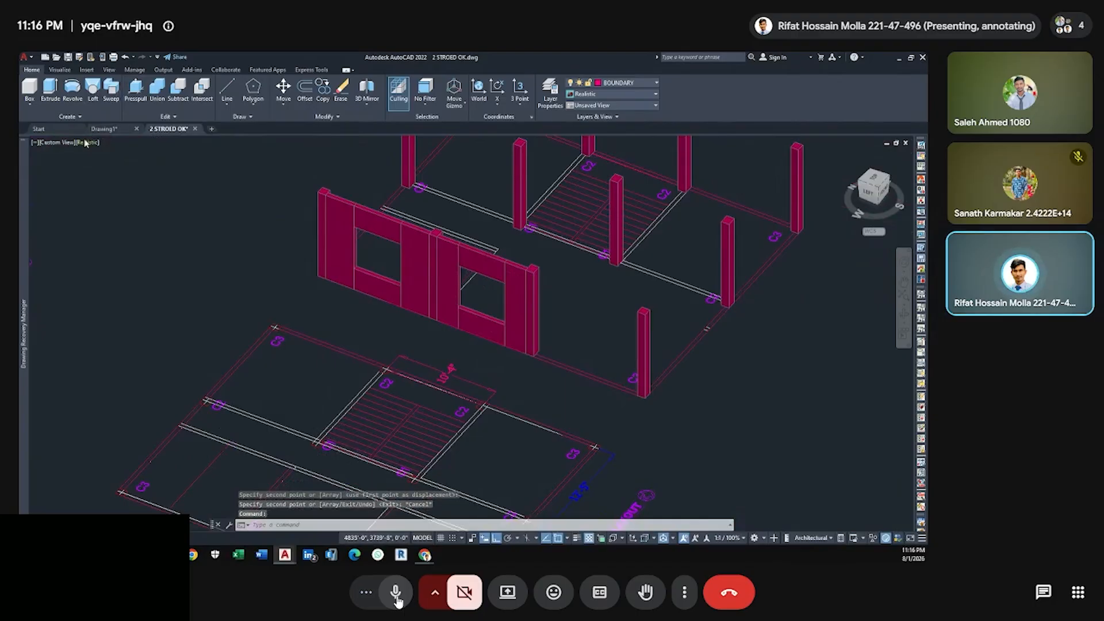
Switch the visual style to Hidden.
left_click(85, 143)
left_click(396, 598)
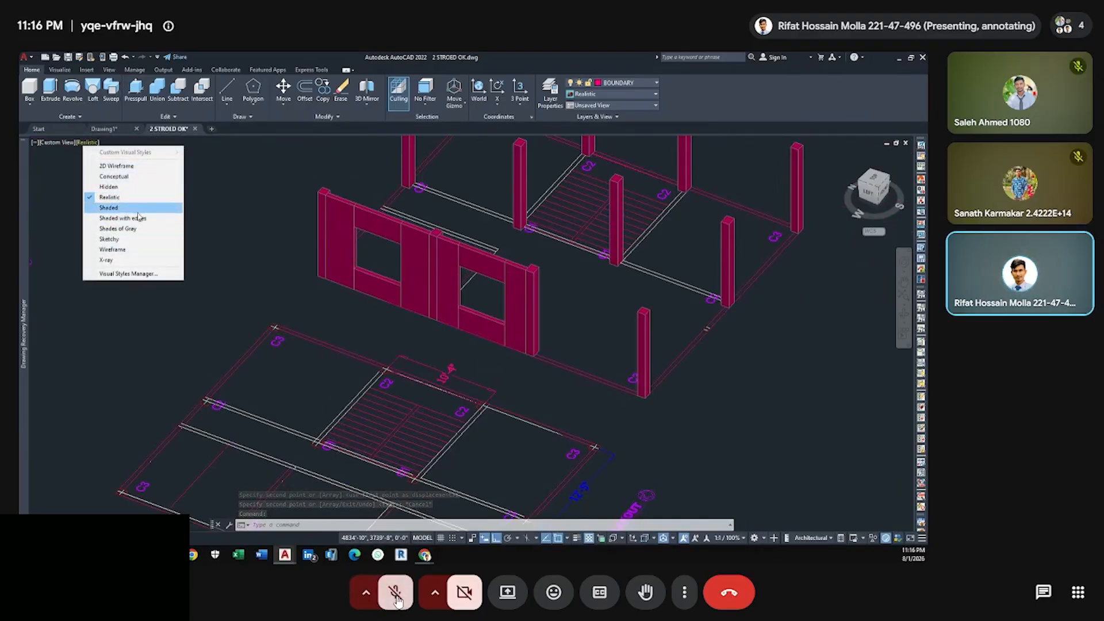
left_click(109, 187)
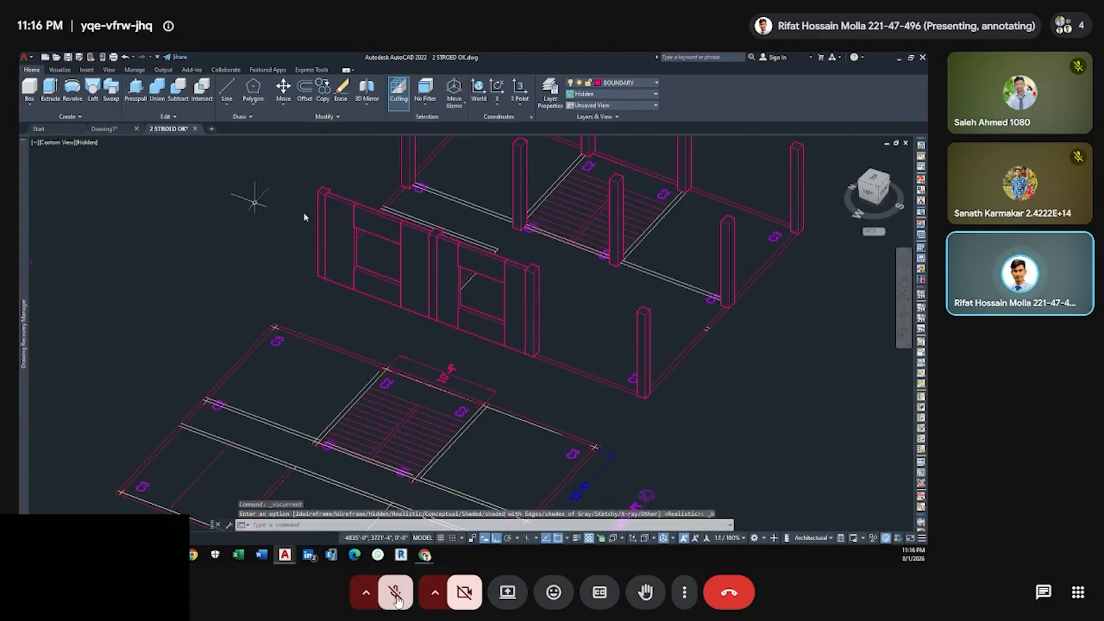
Draw a cross line across the middle of the wall strip between the C2 column and the C3 corner column.
scroll(516, 272, "up", 3)
scroll(429, 289, "down", 2)
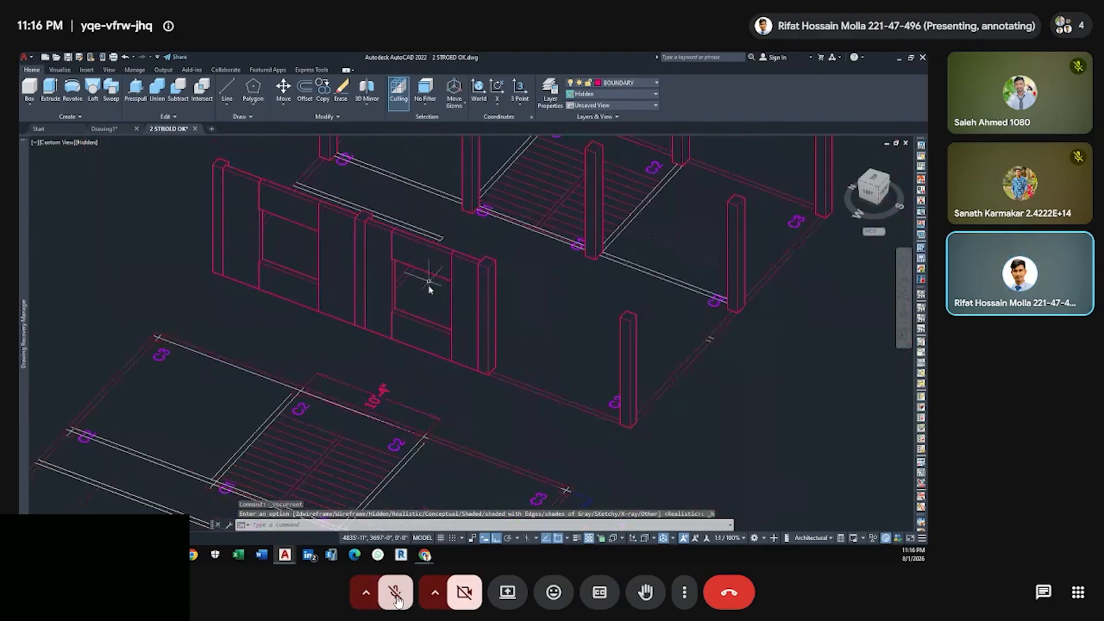
middle_click_drag(542, 331, 460, 318)
scroll(457, 374, "up", 2)
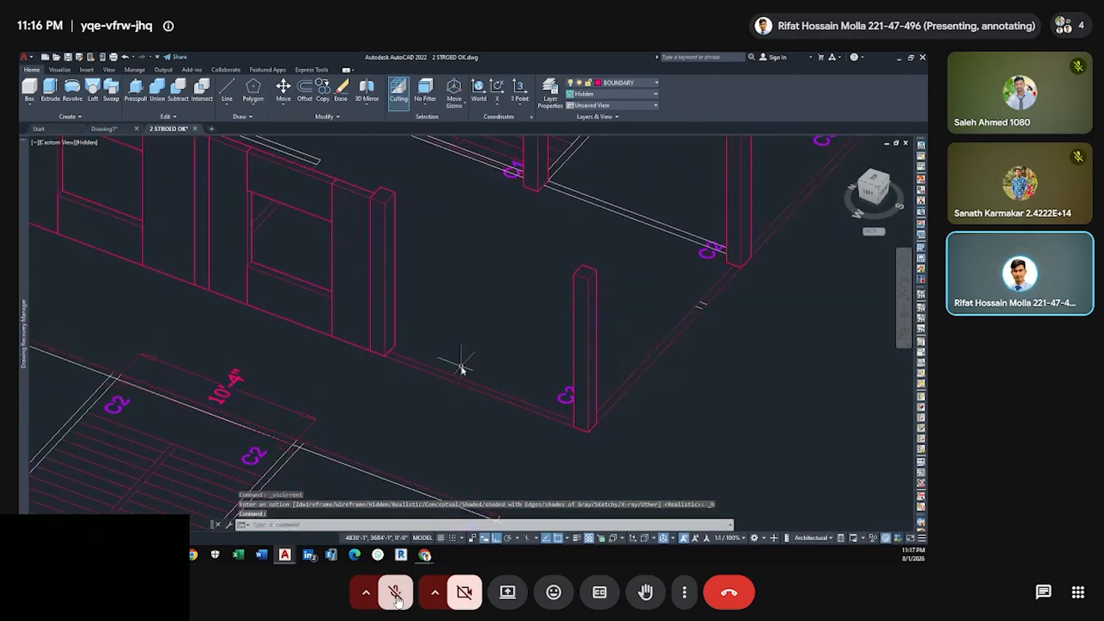
type("l")
key("Return")
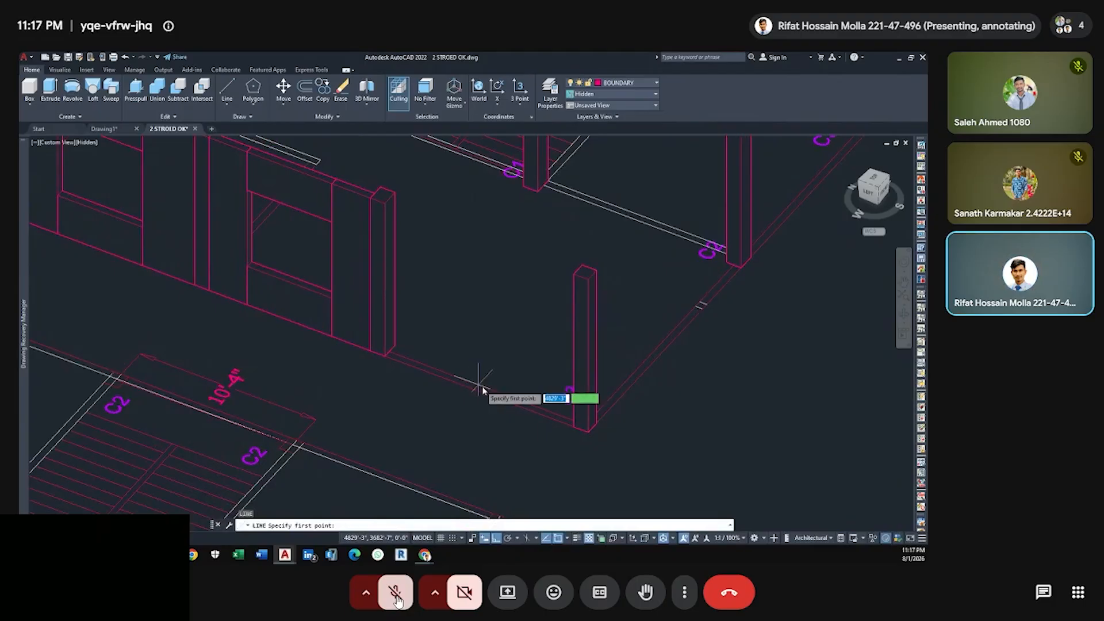
left_click(481, 394)
left_click(486, 393)
key("Return")
scroll(491, 385, "up", 3)
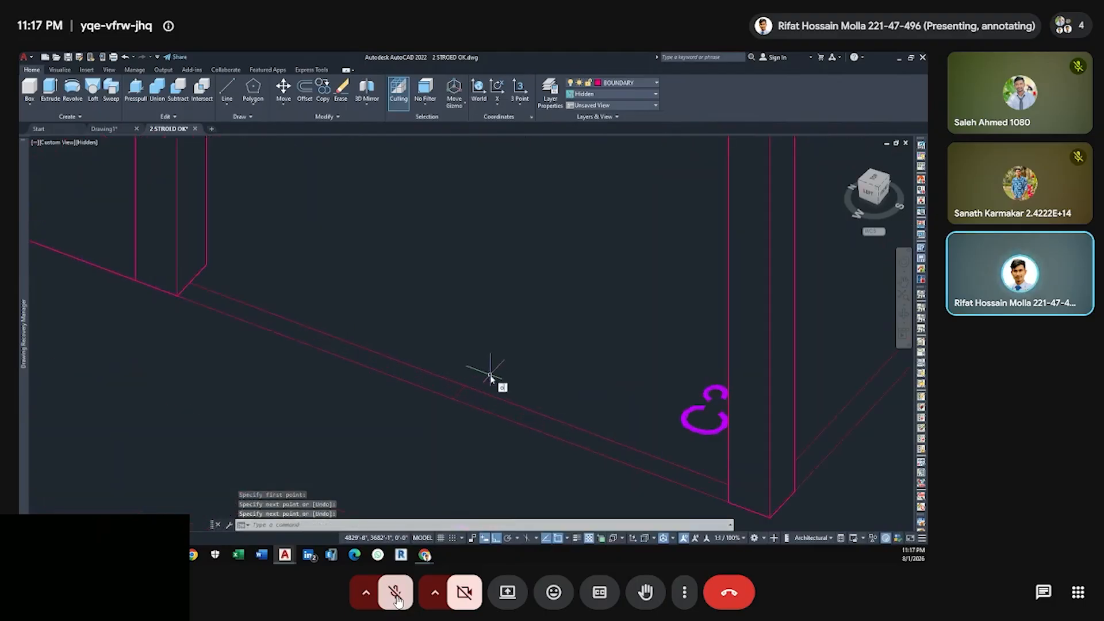
Offset the third bay's cross line by 2.5' to both sides.
key("Return")
key("Return")
left_click(459, 390)
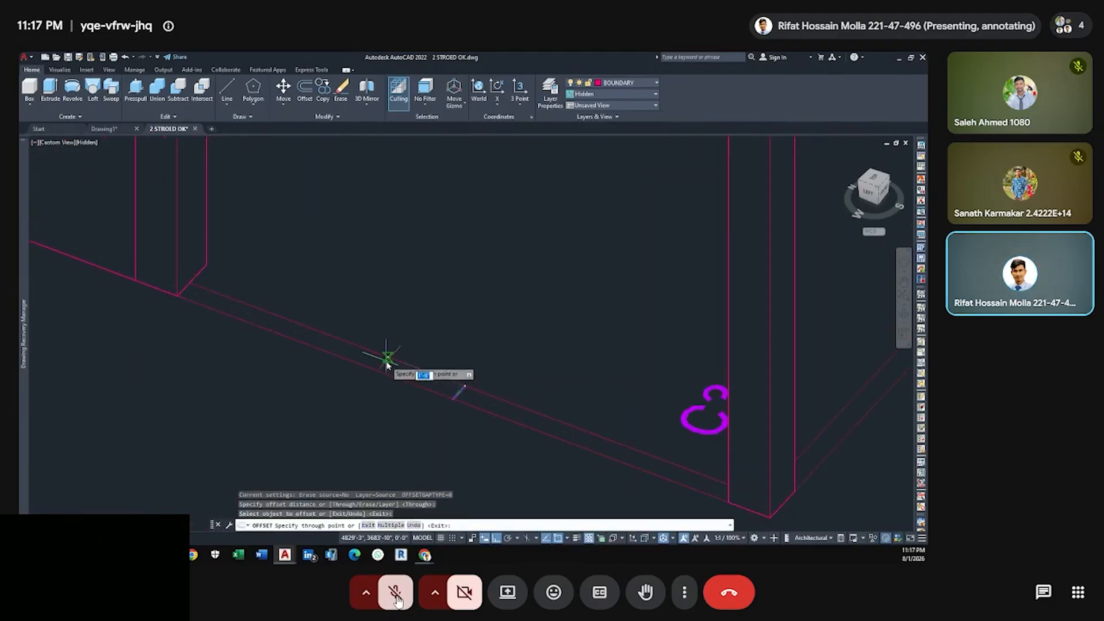
type("2.5'")
key("Return")
left_click(459, 392)
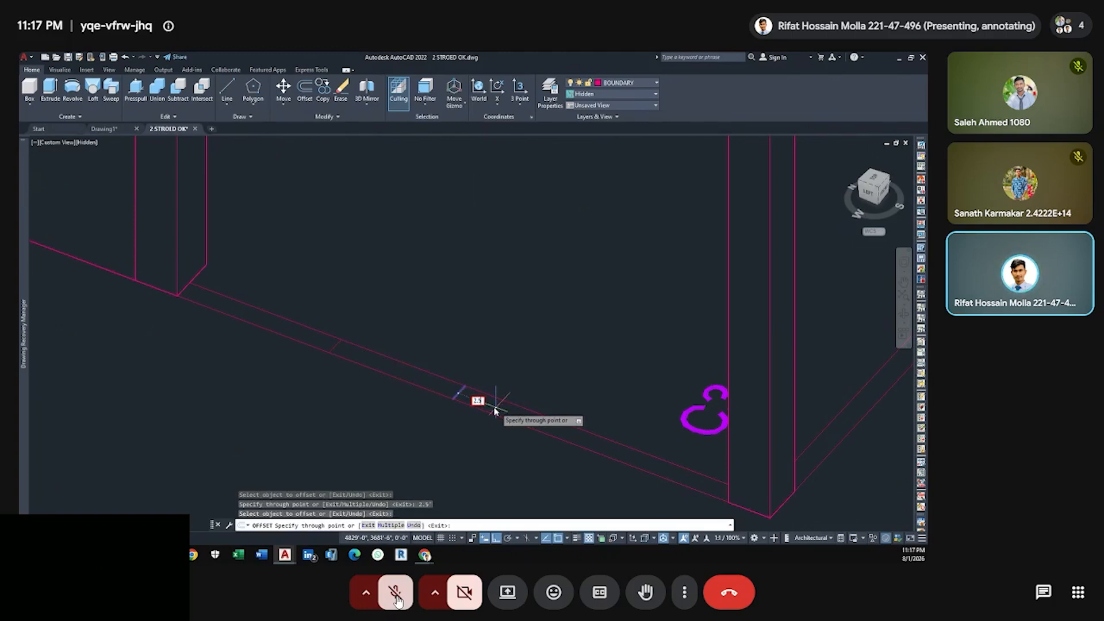
left_click(396, 598)
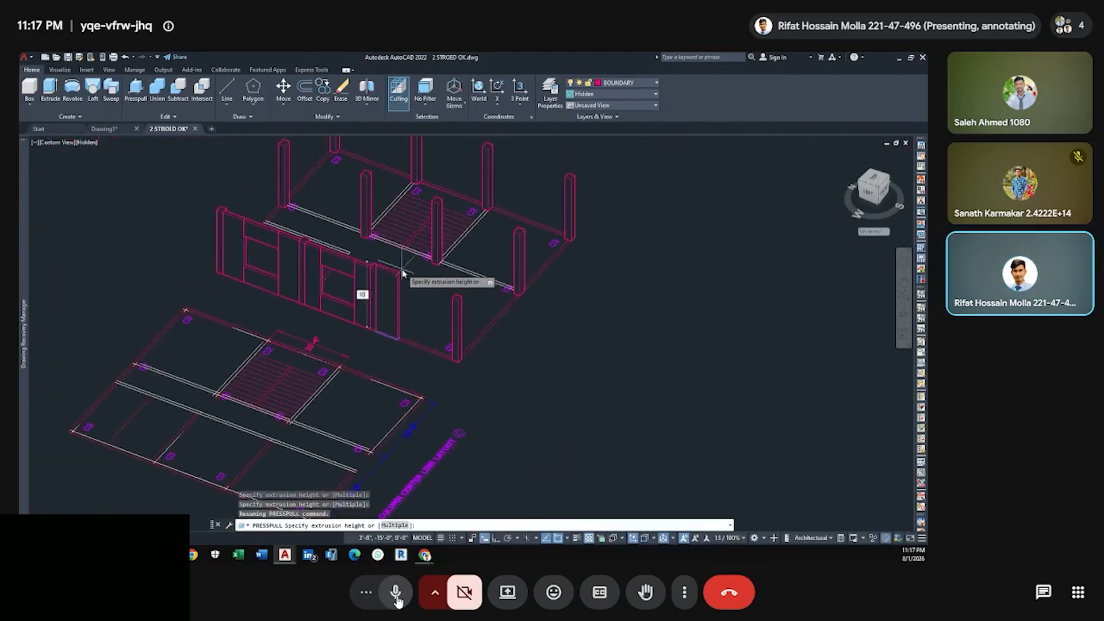
left_click(396, 600)
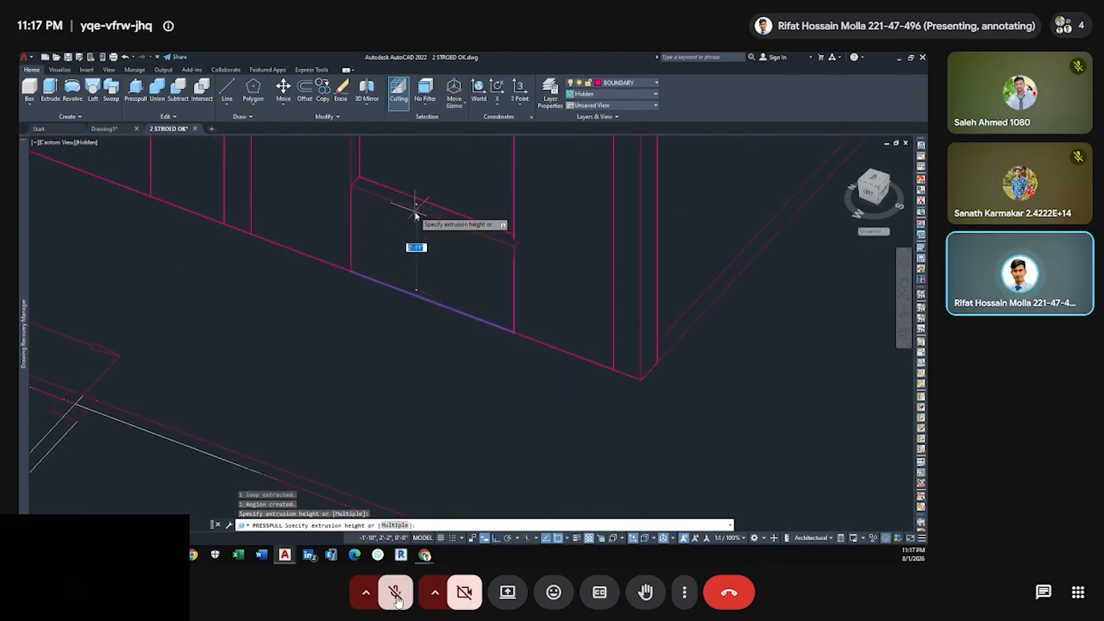
left_click(396, 598)
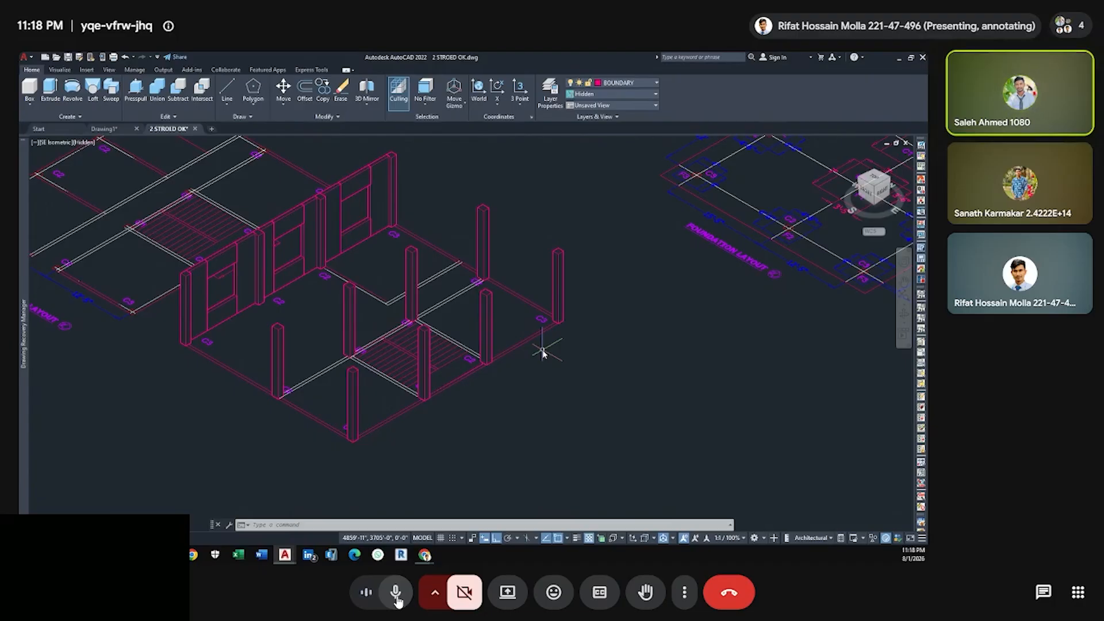
Copy the third bay's wall pieces around the window opening from the C3 corner column to the C3 corner column on the building's opposite side.
left_click(377, 181)
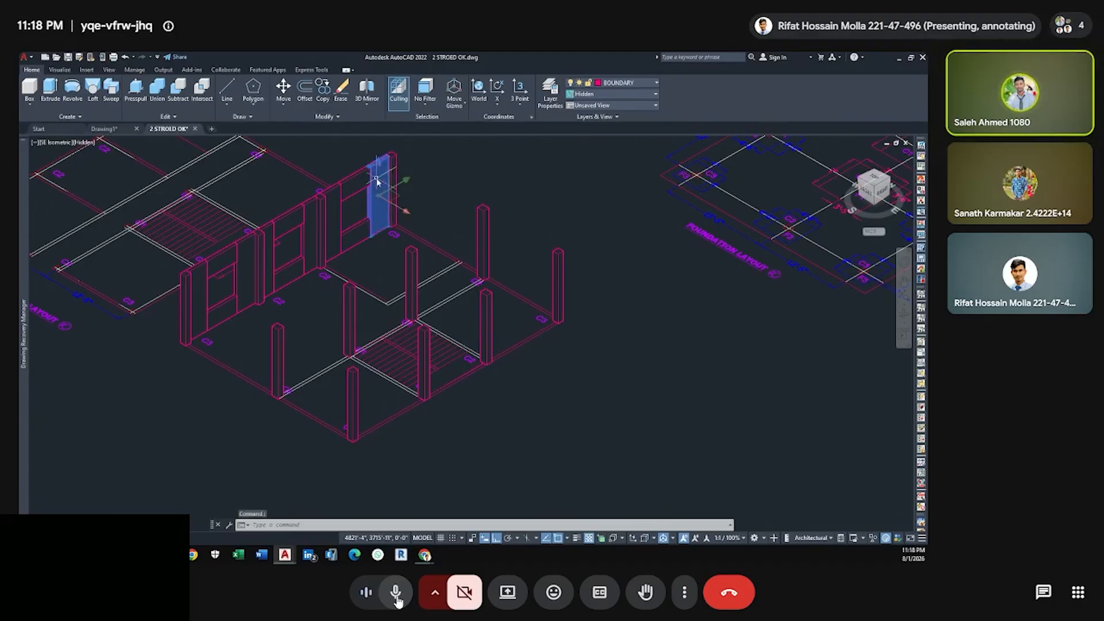
left_click(362, 182, "ctrl")
left_click(355, 230, "ctrl")
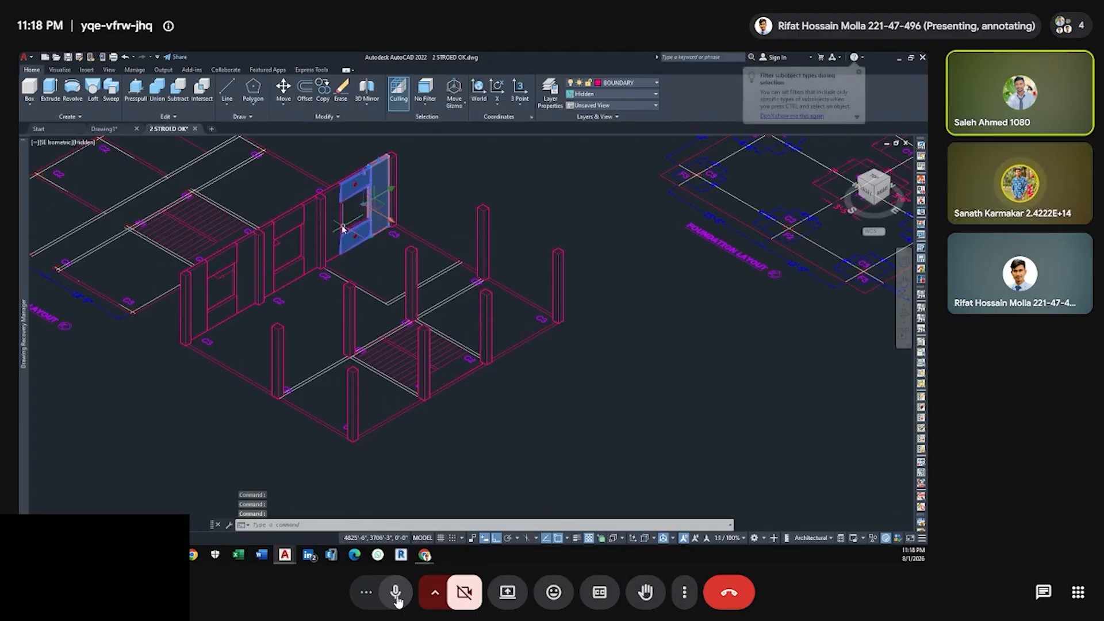
scroll(364, 208, "up", 4)
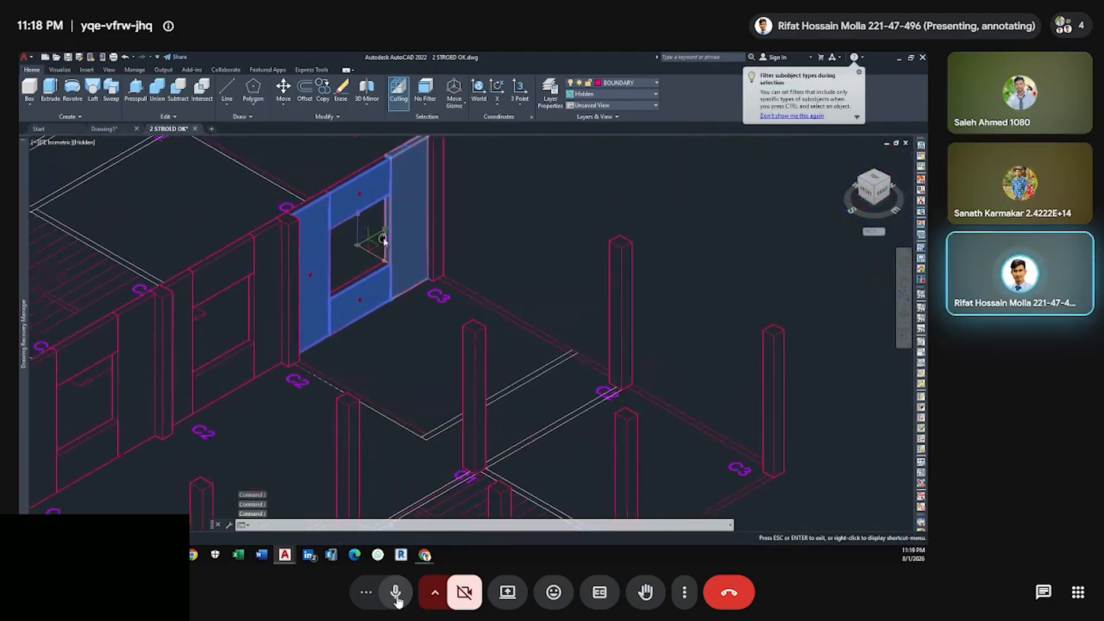
middle_click_drag(384, 242, 382, 250)
scroll(359, 176, "up", 5)
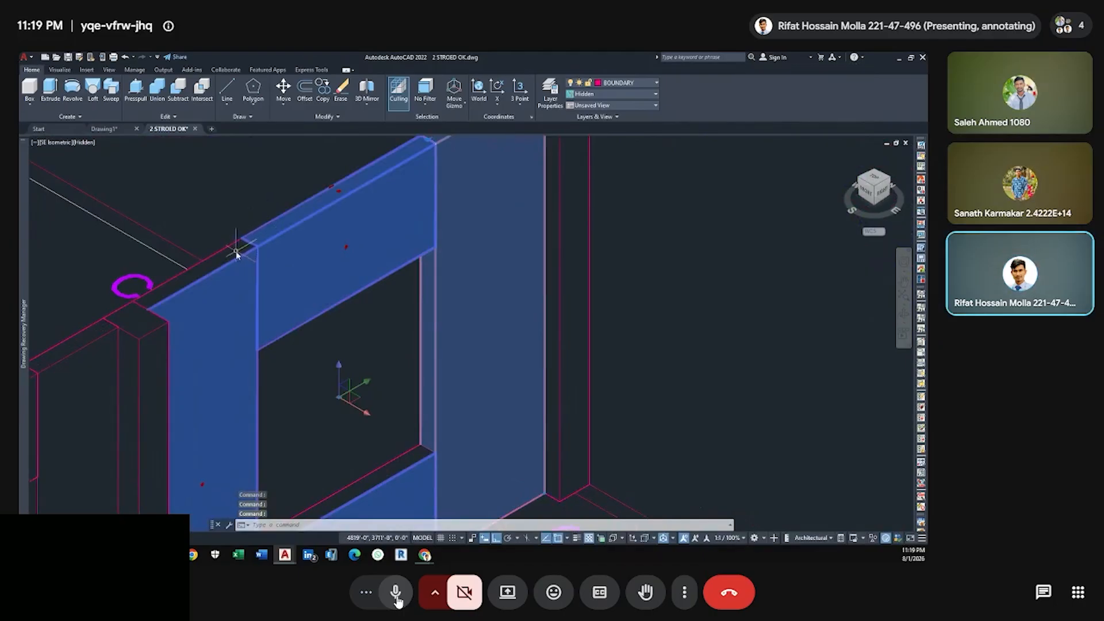
scroll(234, 252, "down", 6)
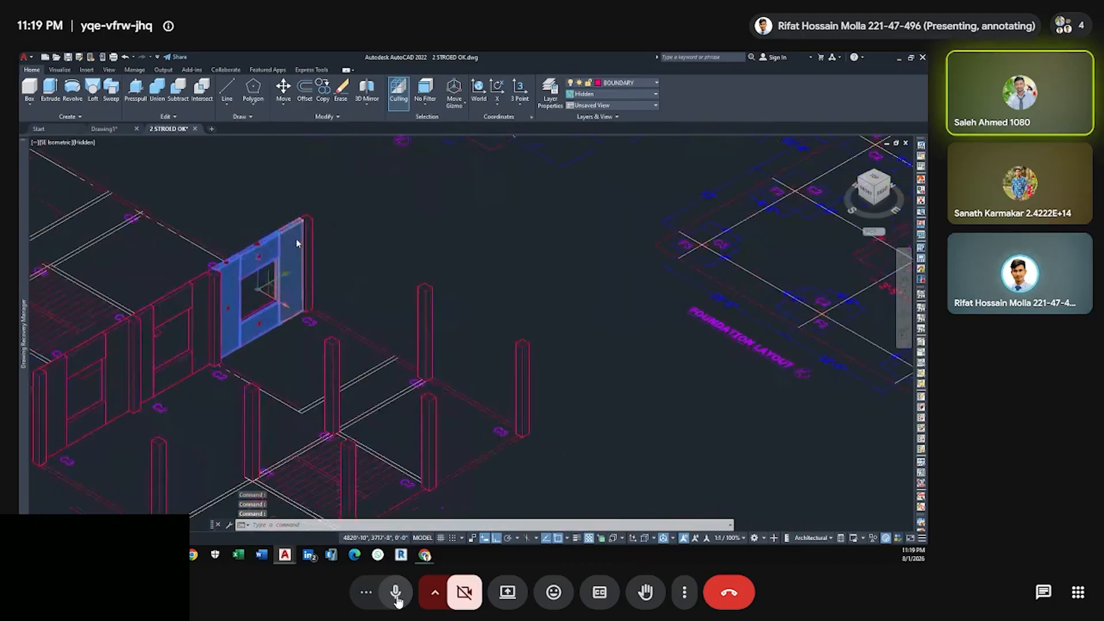
scroll(256, 332, "up", 2)
scroll(256, 334, "up", 5)
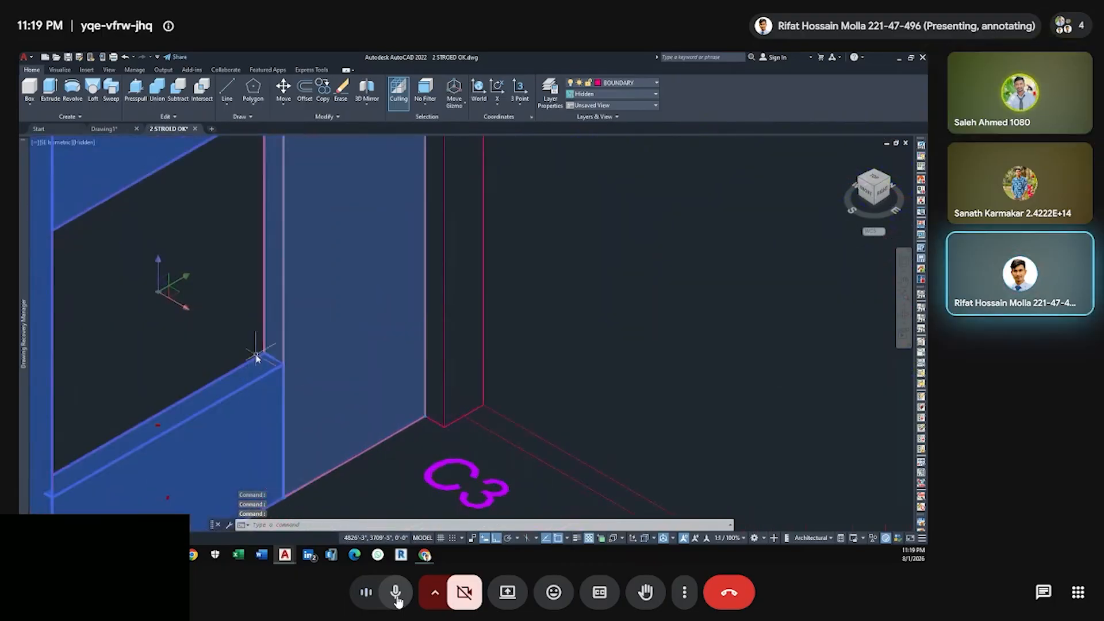
scroll(306, 328, "down", 6)
scroll(314, 328, "down", 2)
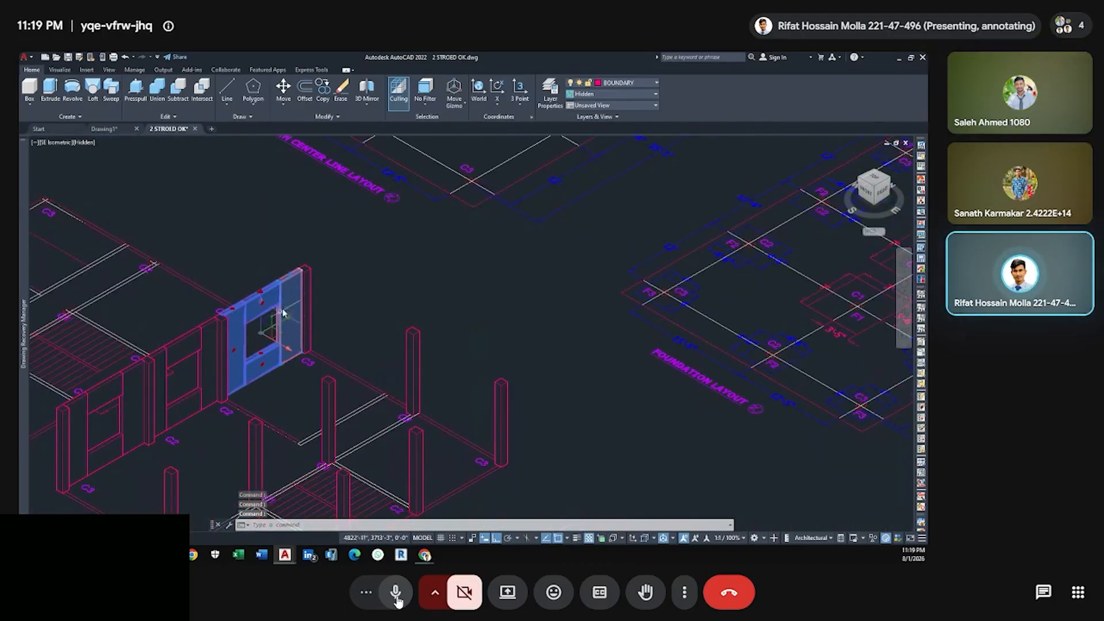
scroll(282, 312, "up", 2)
scroll(287, 301, "down", 1)
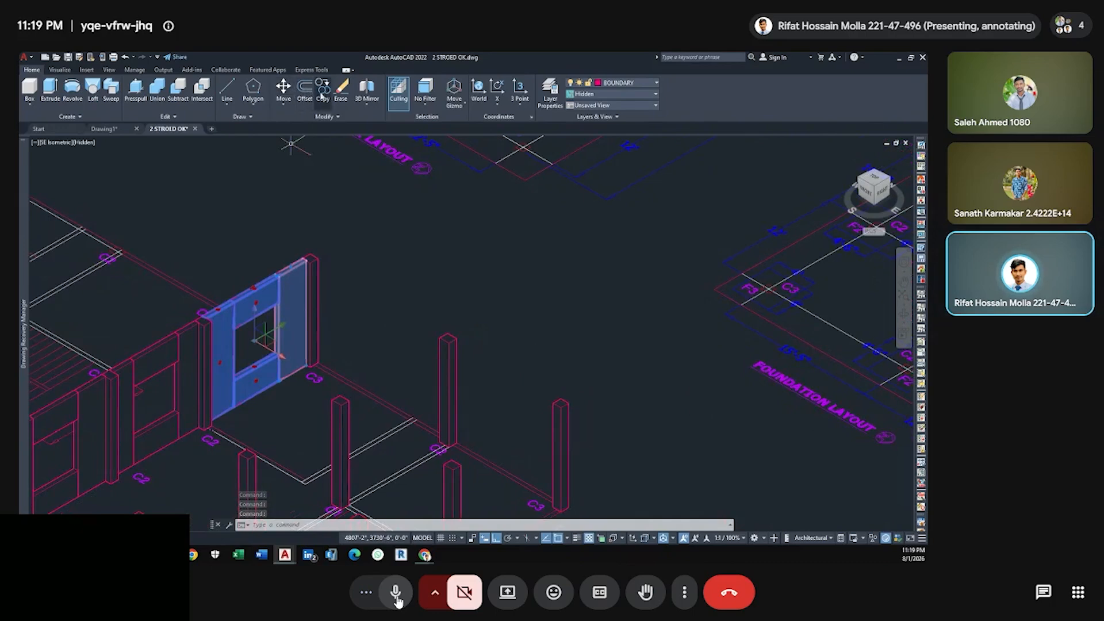
left_click(323, 89)
scroll(279, 336, "up", 4)
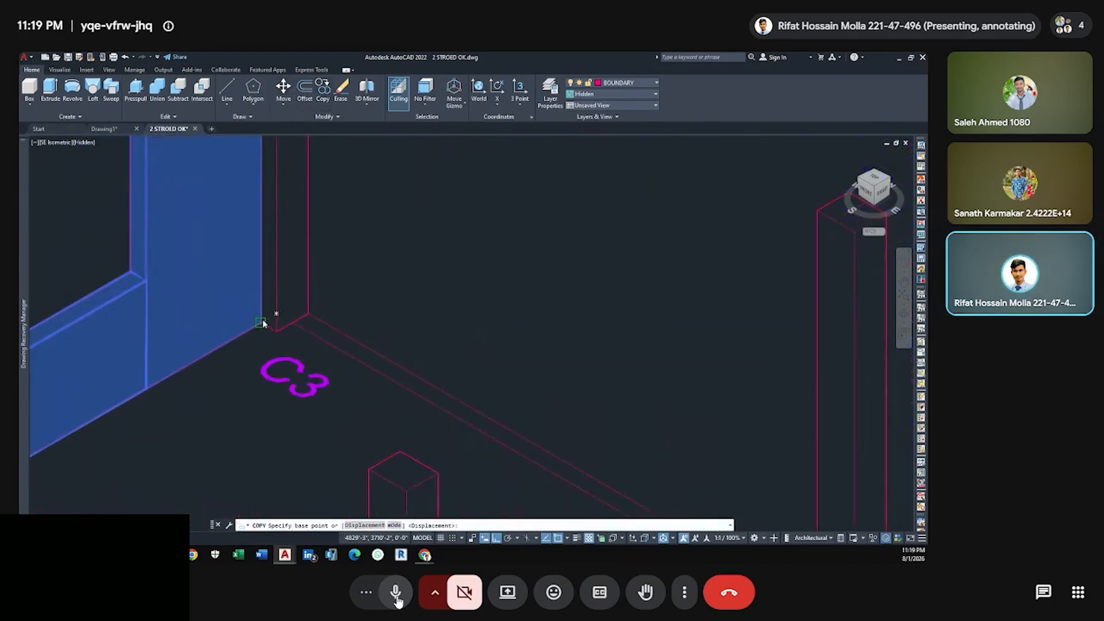
left_click(265, 322)
scroll(288, 321, "down", 4)
middle_click_drag(513, 434, 436, 369)
scroll(452, 403, "up", 3)
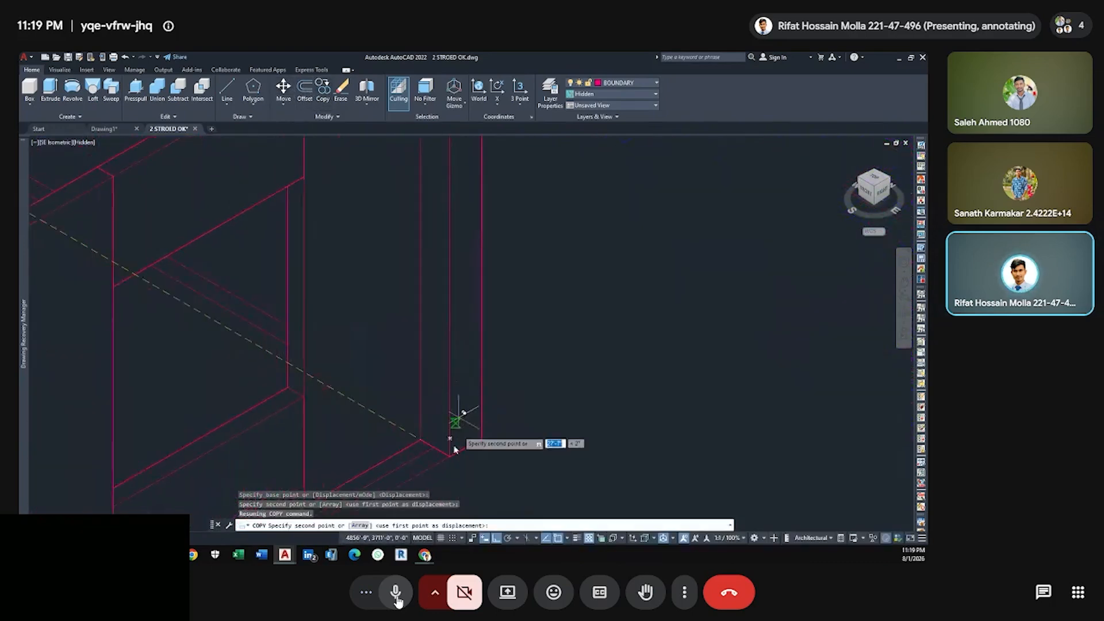
left_click(456, 451)
scroll(466, 443, "down", 3)
middle_click_drag(513, 384, 513, 310)
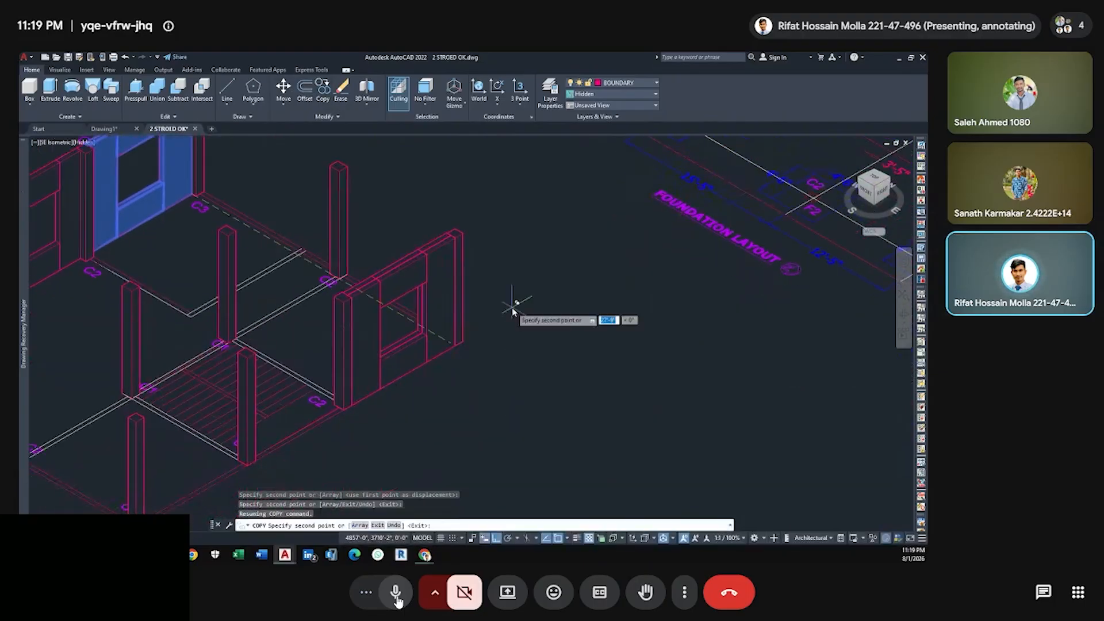
key("Escape")
key("Escape")
Select the middle bay's wall pieces around the window opening between the two C2 columns.
scroll(486, 279, "down", 2)
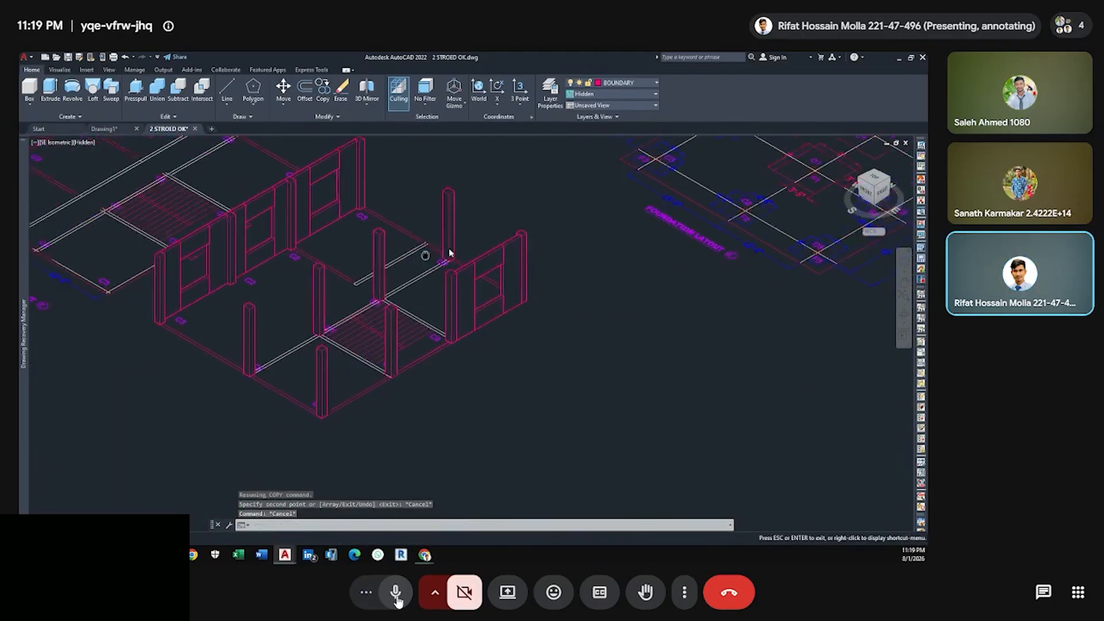
scroll(310, 190, "up", 3)
left_click(325, 259)
left_click(270, 227)
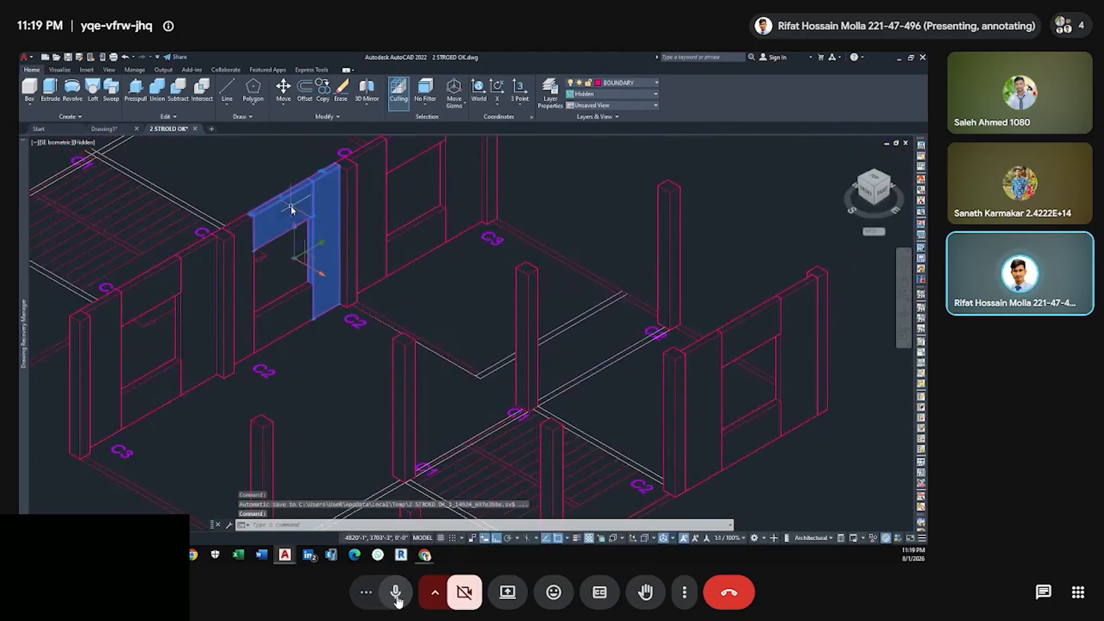
left_click(251, 259)
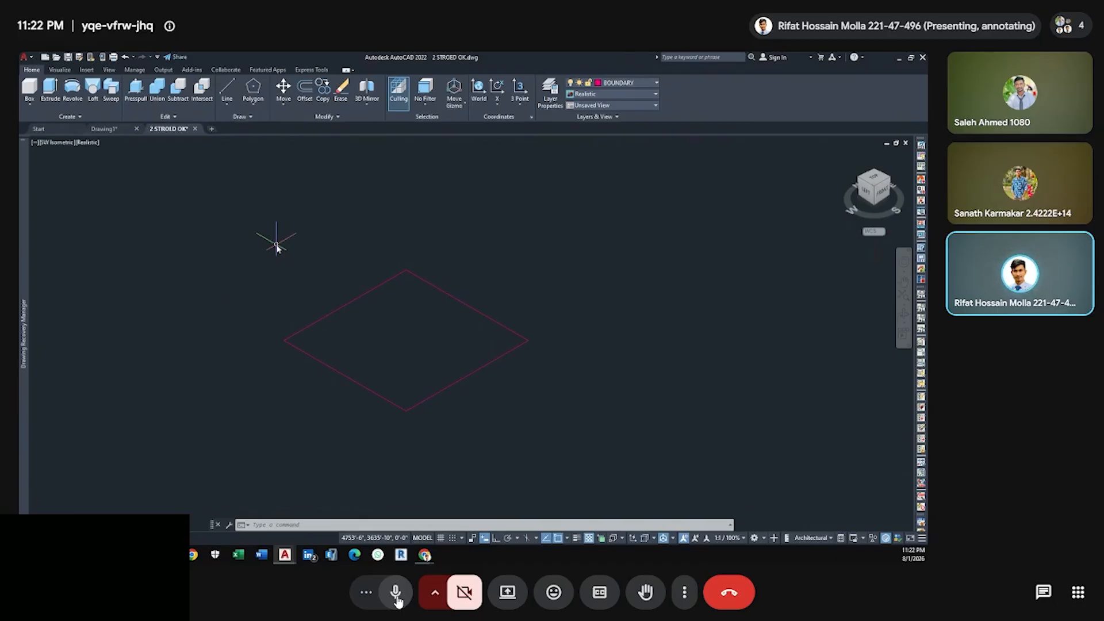
Examine the window openings in the two-storey building model, then return to the separate window rectangle.
scroll(276, 246, "down", 3)
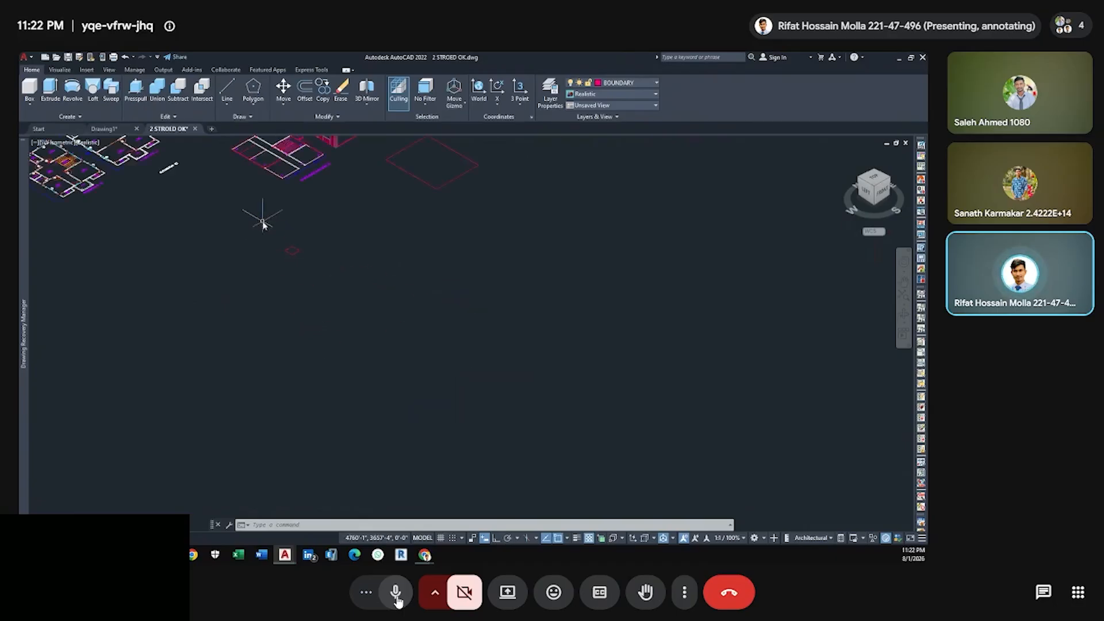
scroll(265, 258, "up", 5)
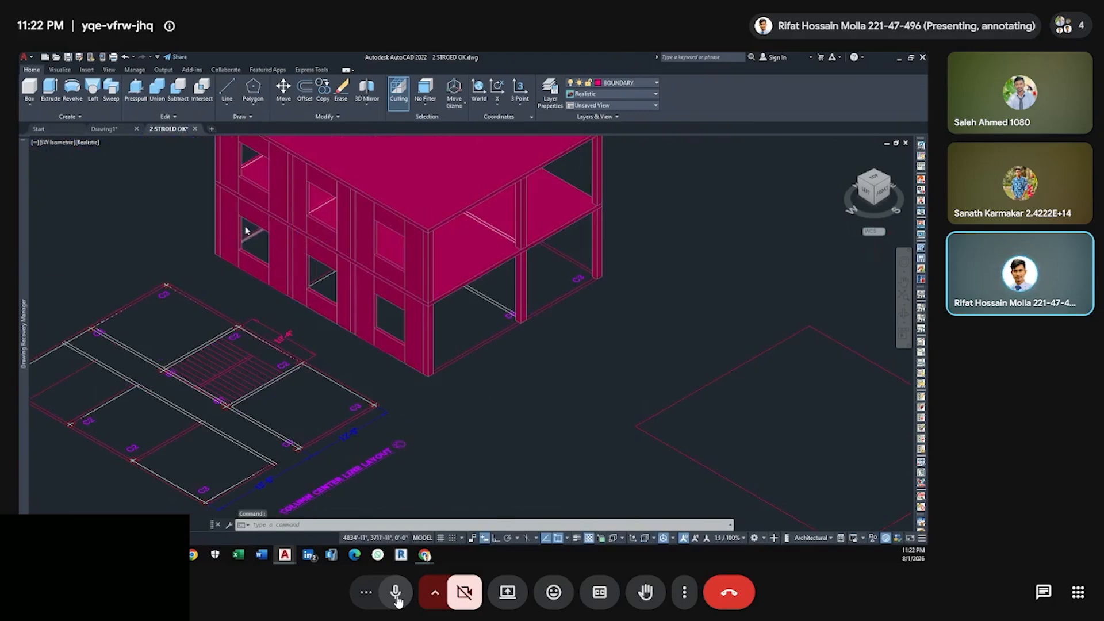
scroll(246, 230, "up", 5)
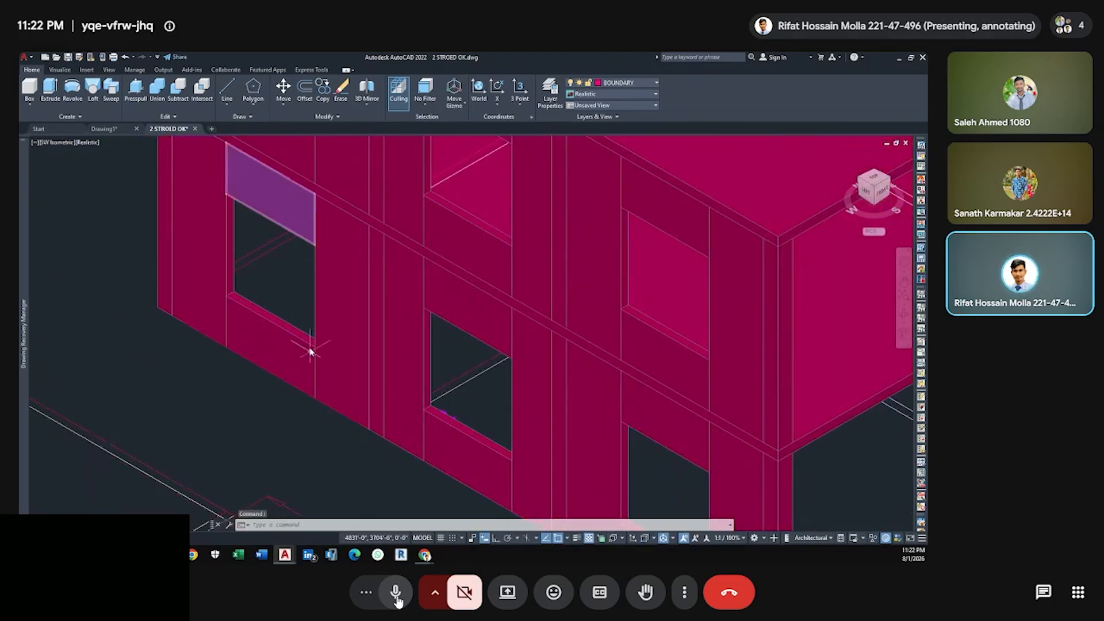
scroll(325, 299, "down", 6)
middle_click_drag(363, 363, 420, 223)
scroll(420, 222, "down", 3)
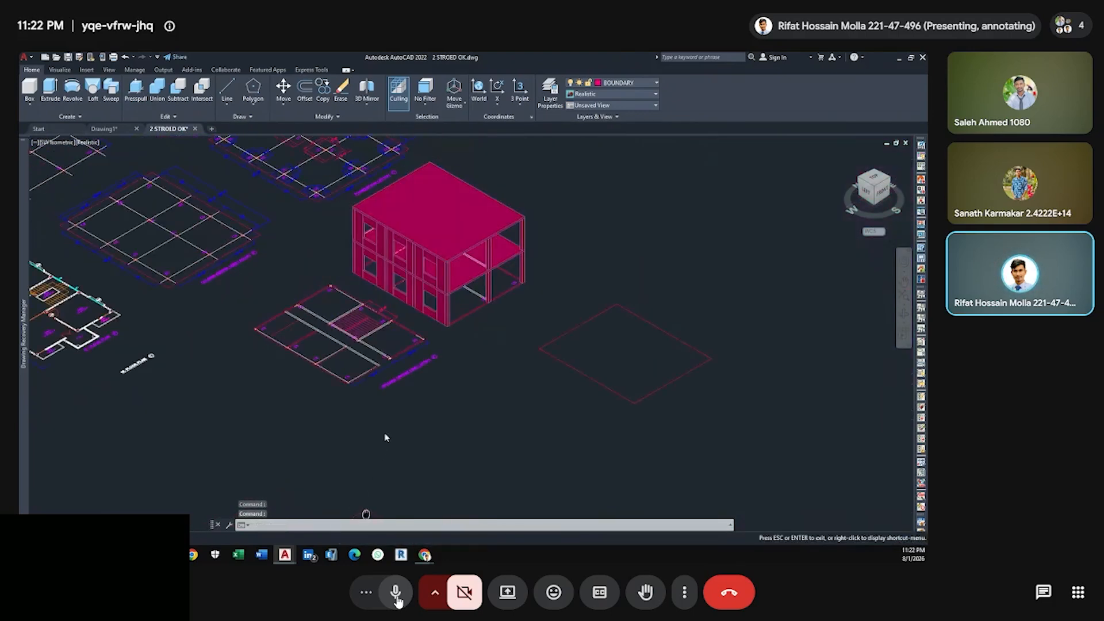
middle_click_drag(384, 439, 230, 278)
scroll(395, 436, "up", 6)
middle_click_drag(352, 247, 377, 341)
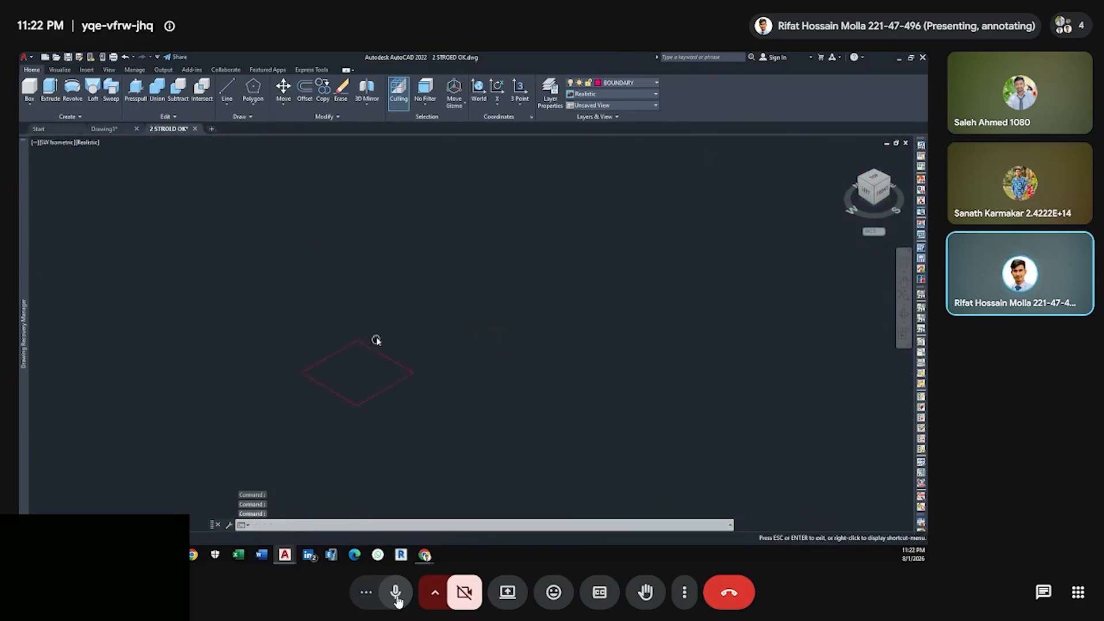
Offset the window rectangle inward with the Through option to outline the frame's thickness.
scroll(305, 359, "up", 3)
type("o")
key("Return")
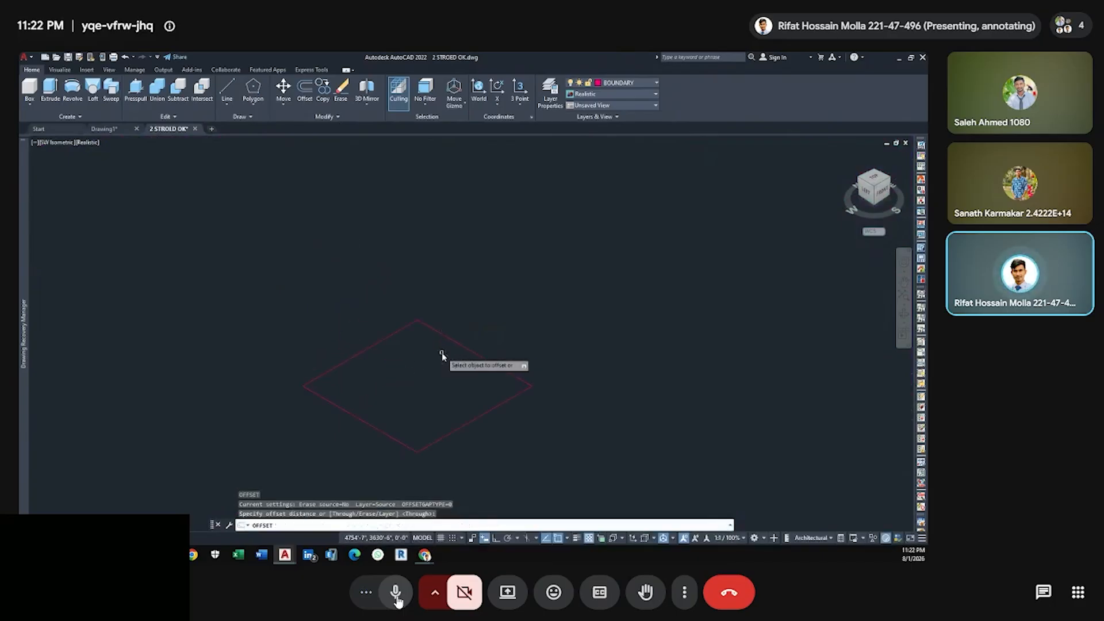
key("Return")
left_click(444, 333)
scroll(443, 345, "up", 3)
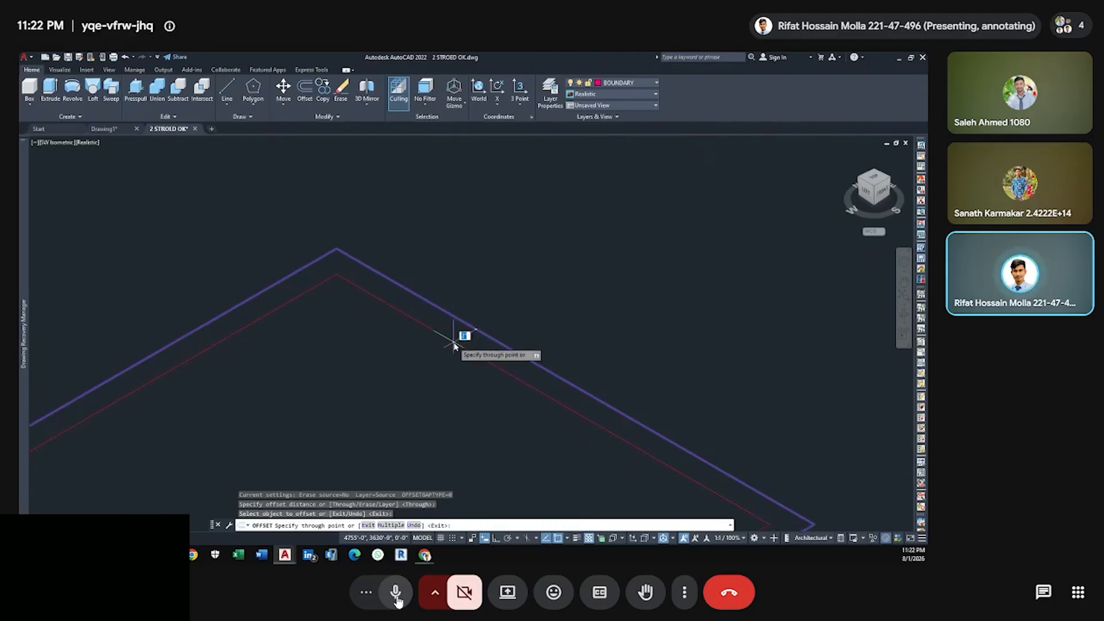
left_click(454, 345)
scroll(455, 347, "down", 5)
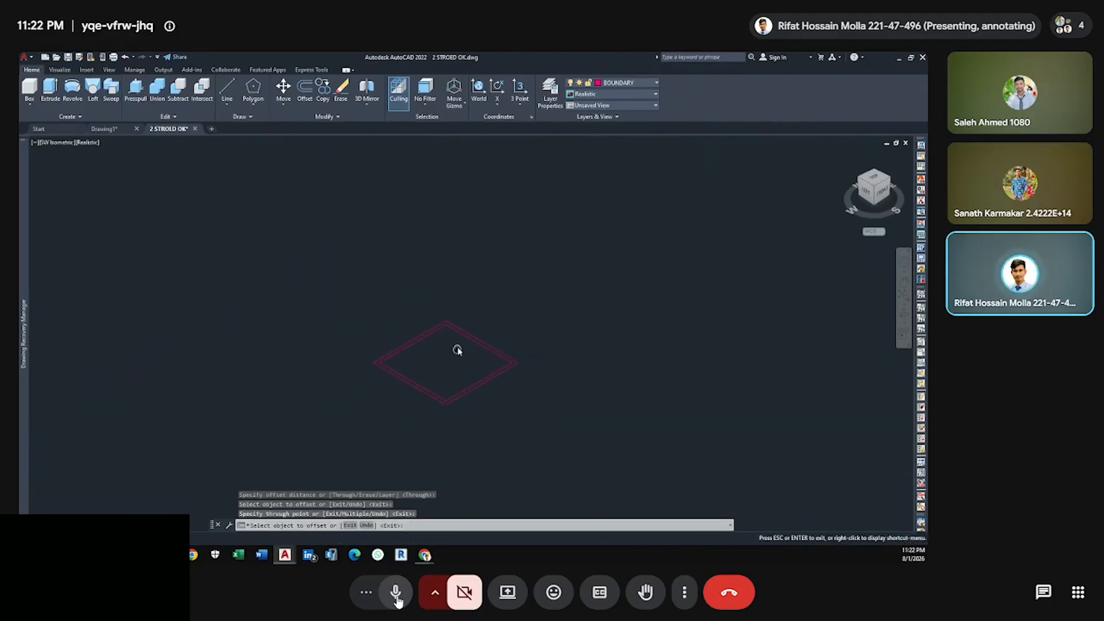
type("1")
key("Return")
scroll(433, 348, "up", 6)
key("Escape")
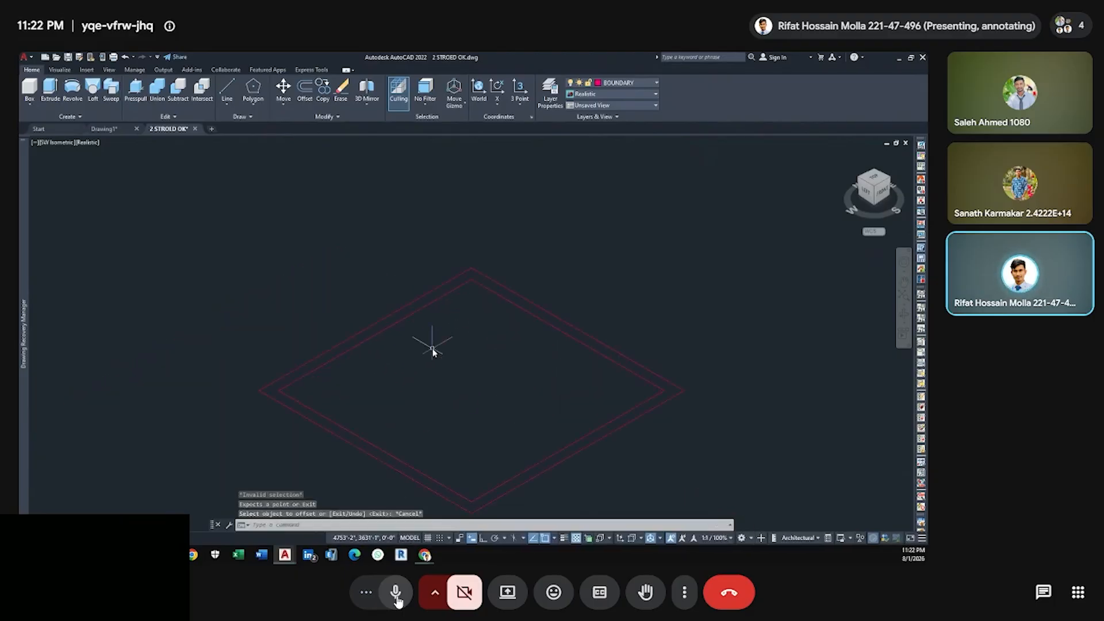
Draw a dividing line across the window frame between the midpoints of two opposite inner sides.
type("l")
key("Return")
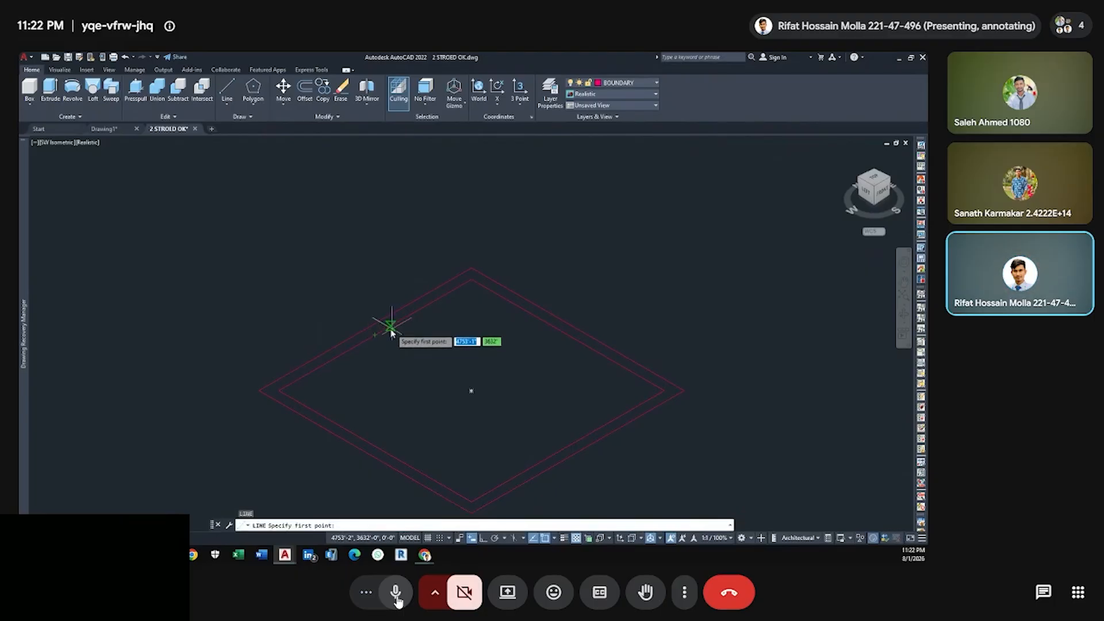
left_click(379, 333)
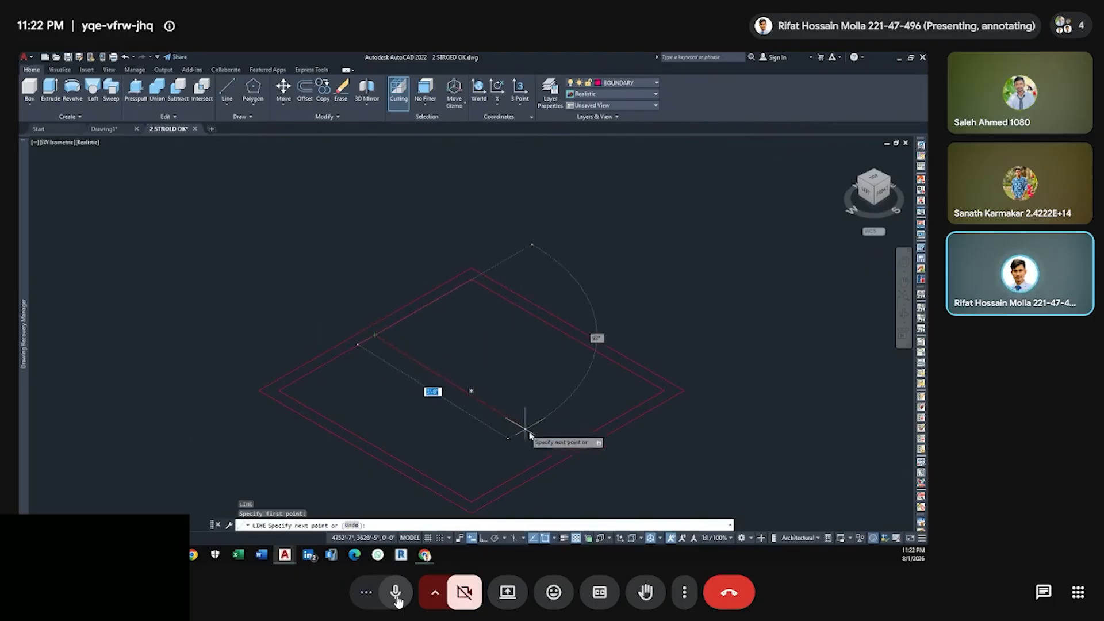
left_click(566, 448)
key("Escape")
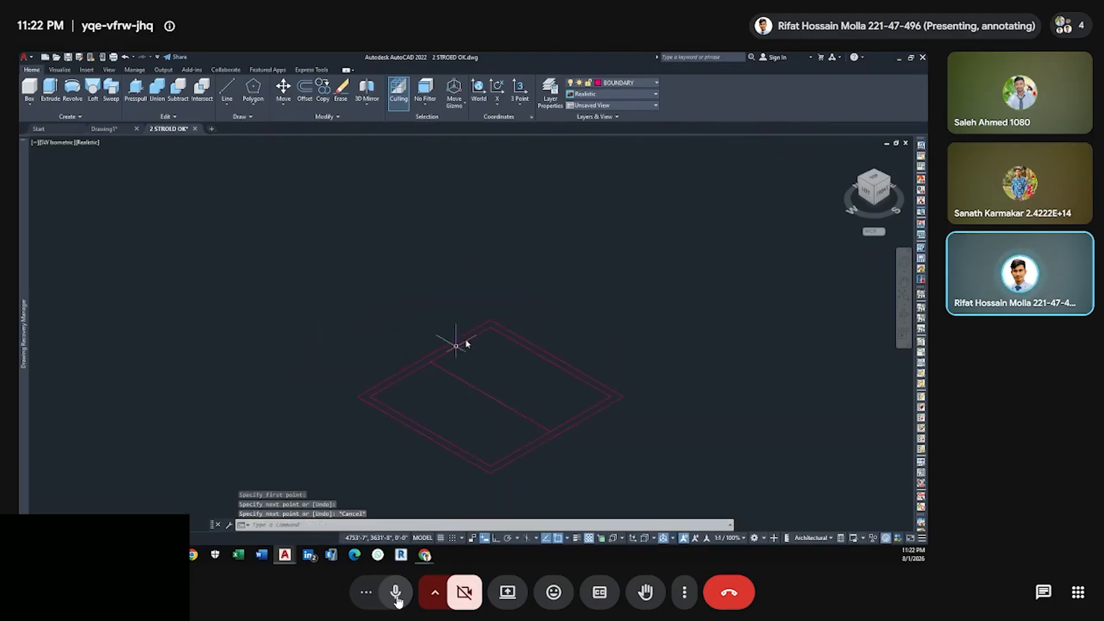
Presspull the border area between the two window rectangles upward into a solid frame.
left_click(137, 89)
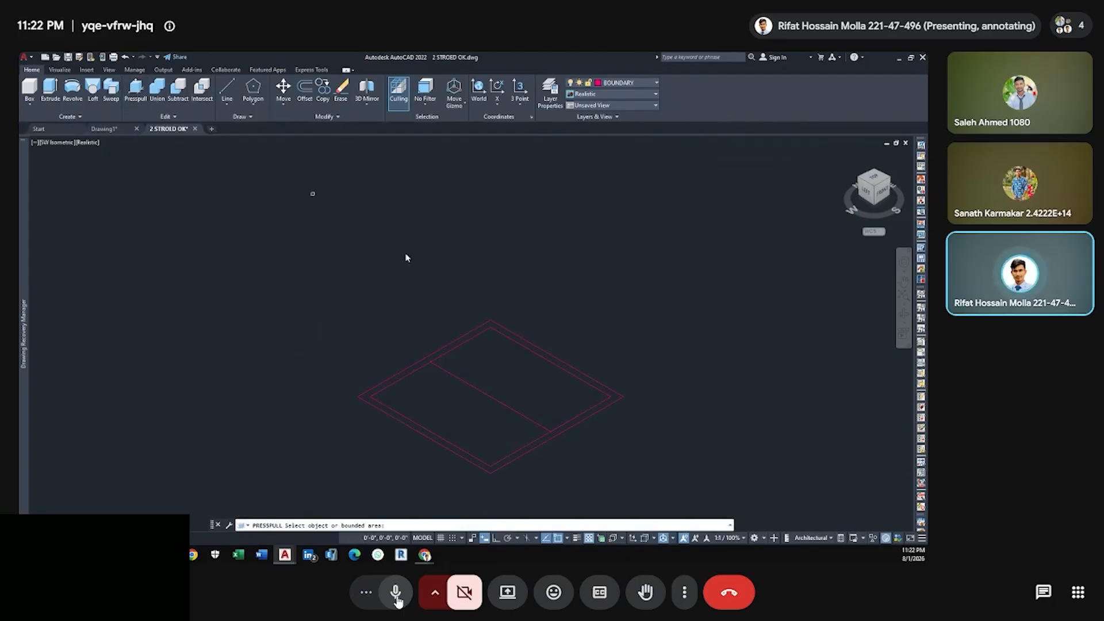
scroll(575, 366, "up", 2)
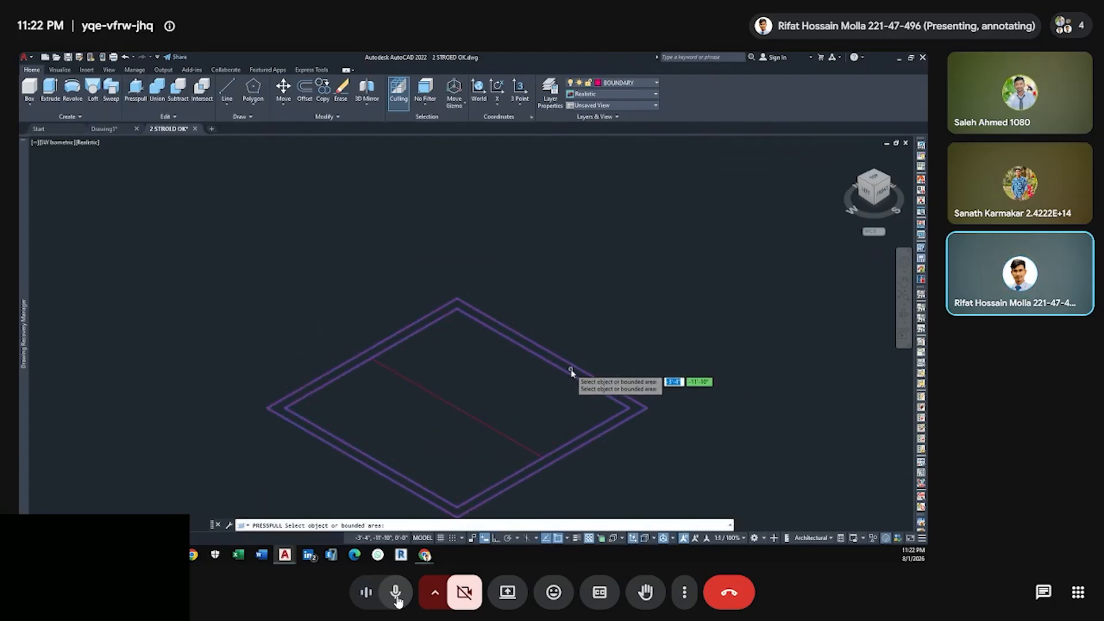
left_click(571, 372)
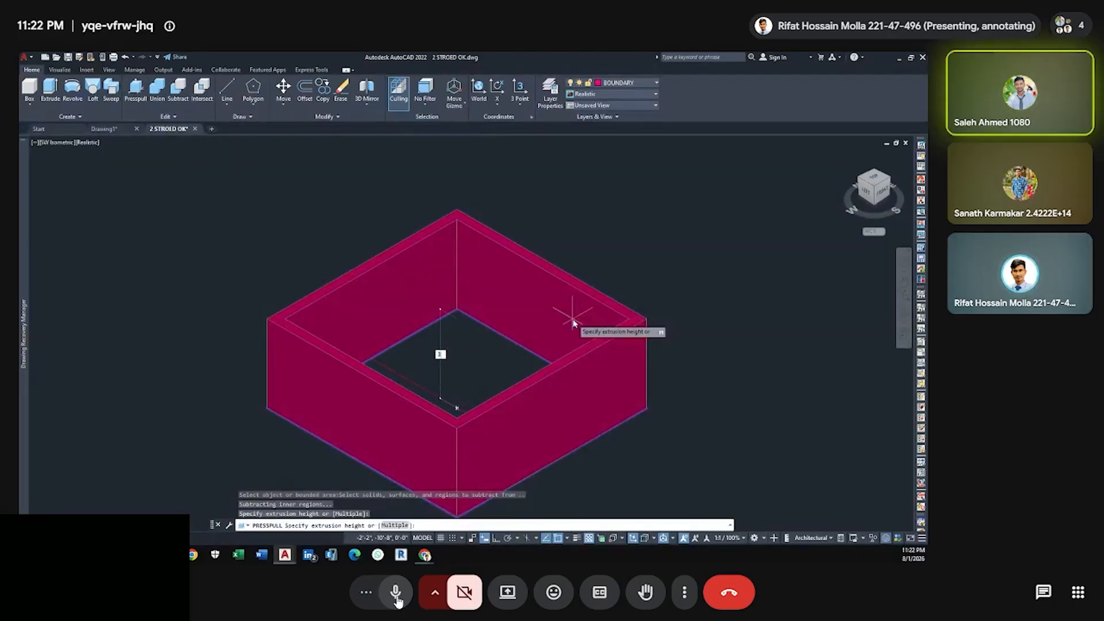
left_click(574, 318)
left_click(508, 359)
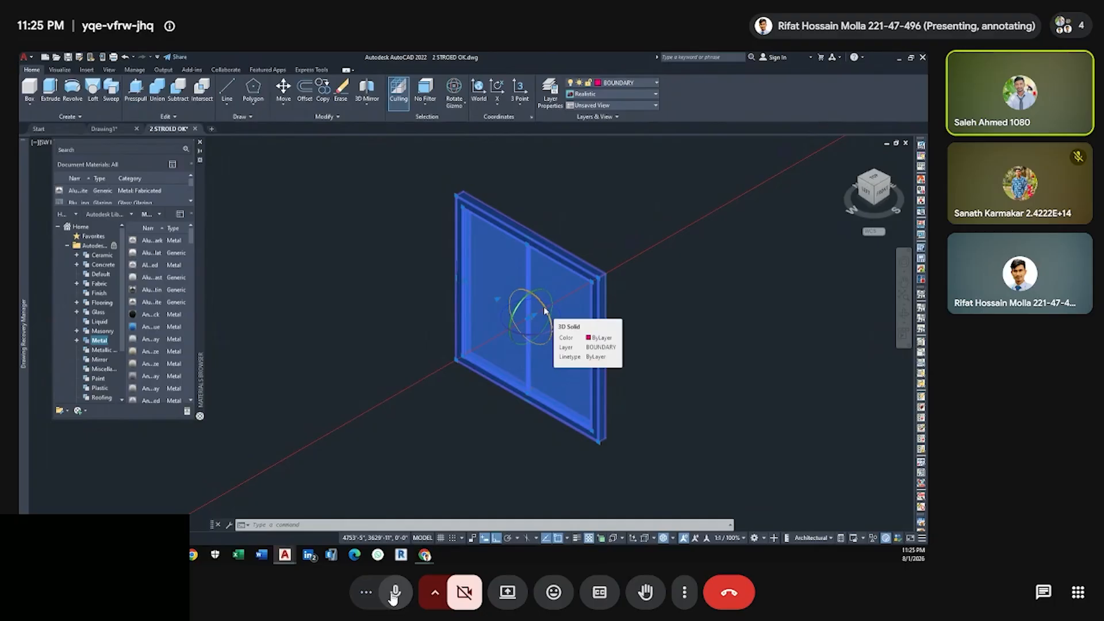
left_click(394, 593)
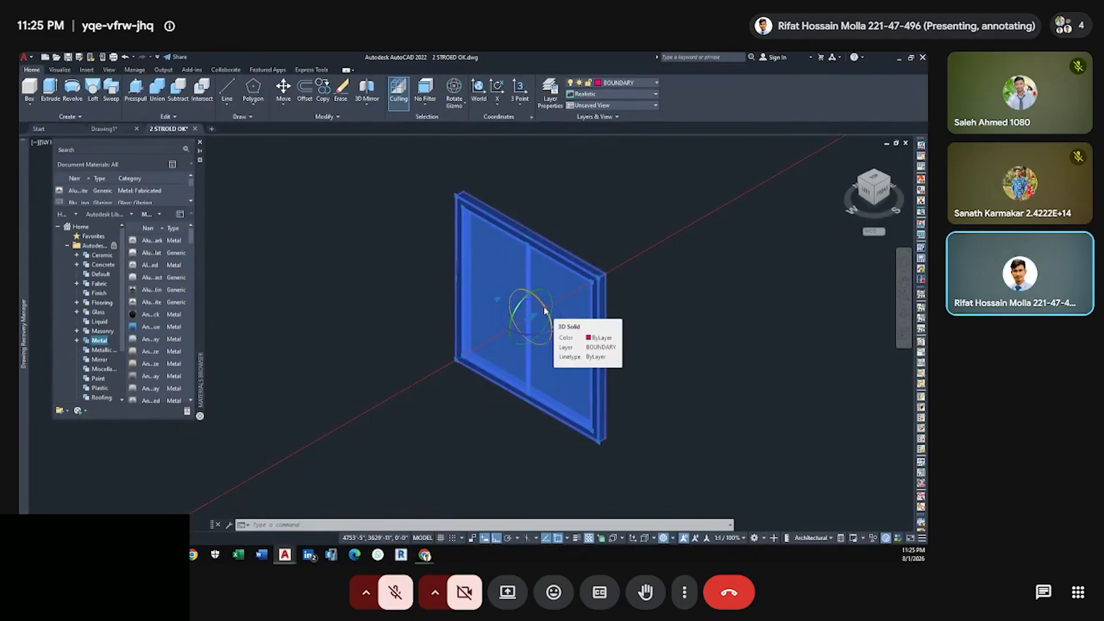
scroll(582, 306, "down", 3)
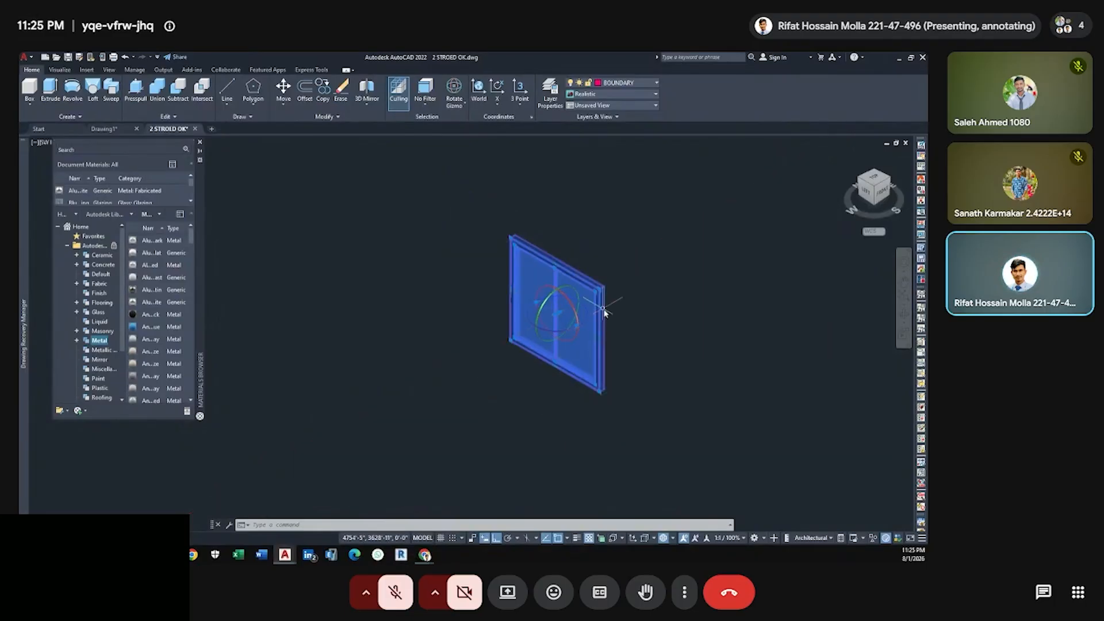
scroll(582, 306, "up", 3)
left_click(323, 89)
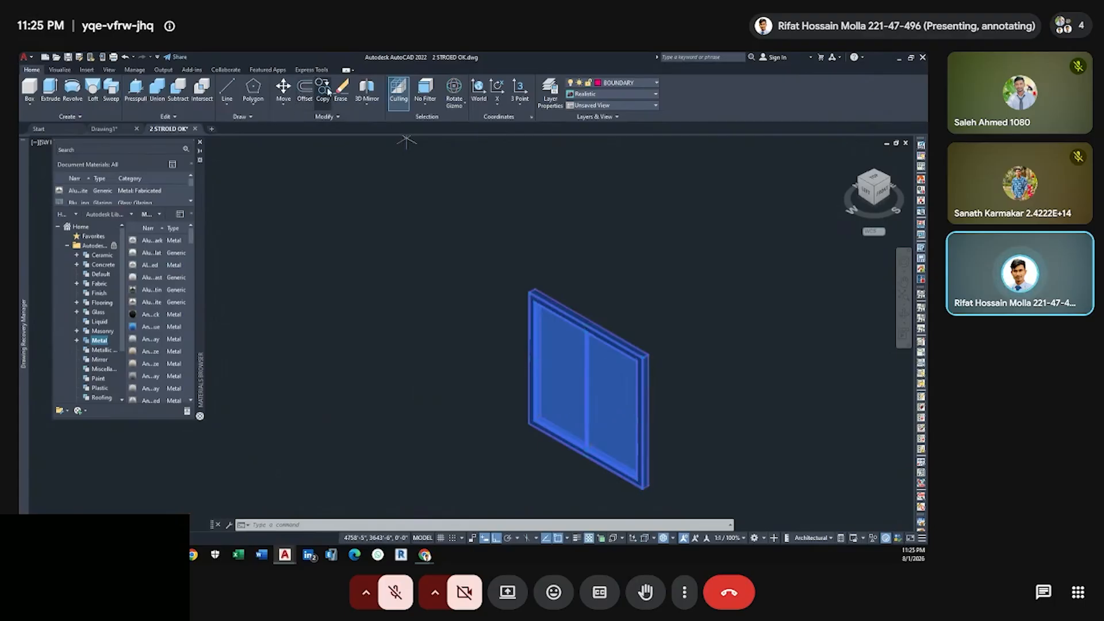
scroll(645, 482, "up", 5)
middle_click_drag(646, 481, 619, 352)
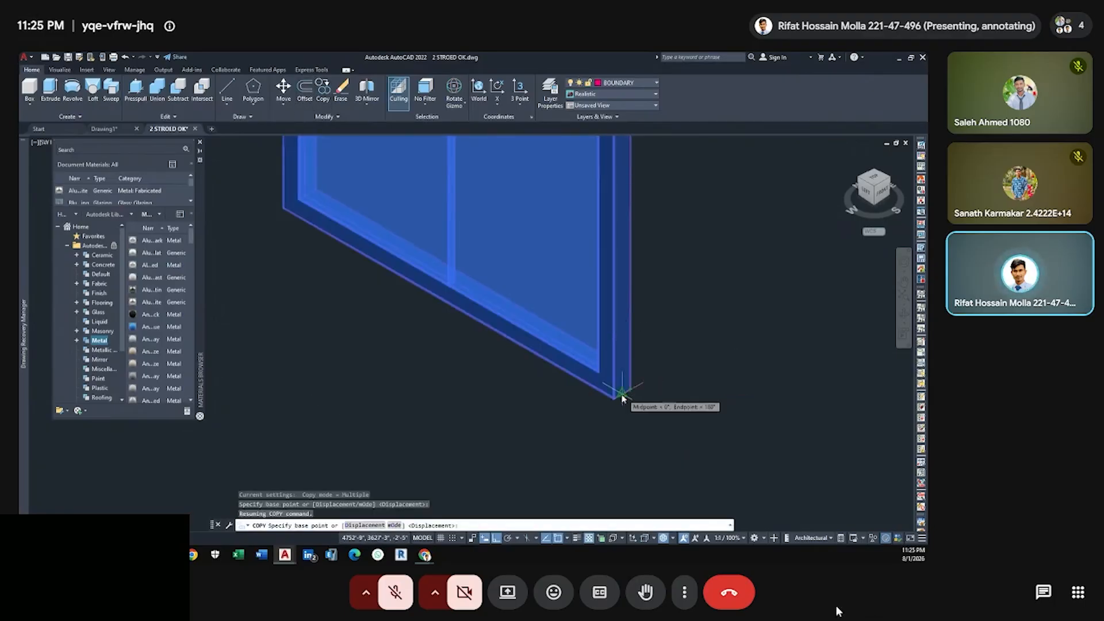
scroll(623, 395, "down", 5)
scroll(497, 321, "up", 6)
scroll(533, 308, "up", 4)
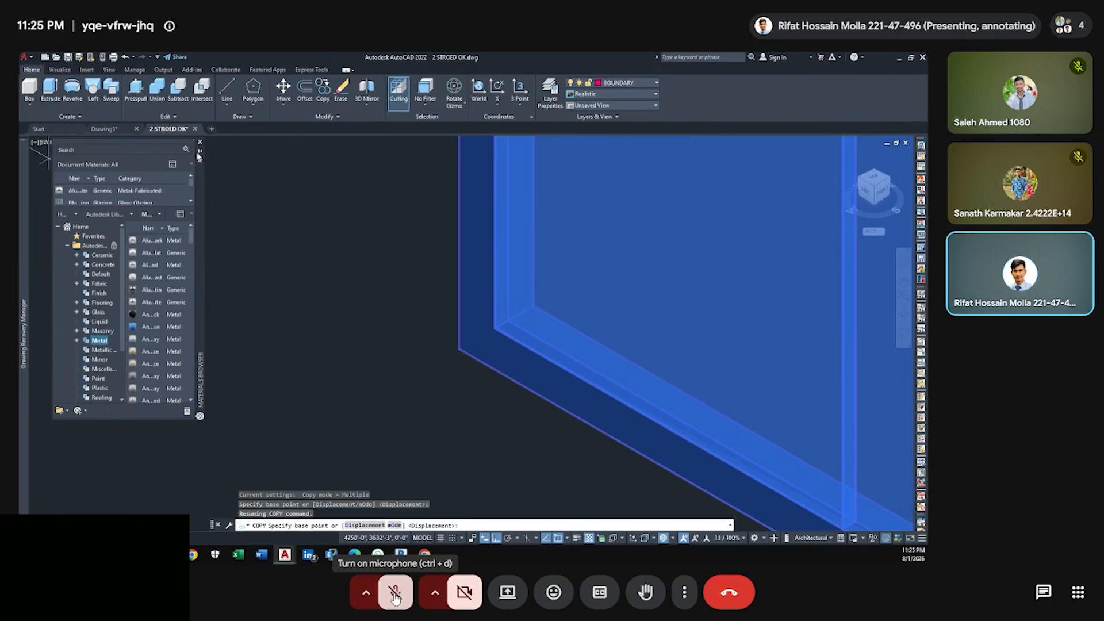
Clear the Materials Browser away from the model and display the drawing in the 2D Wireframe visual style.
left_click_drag(200, 156, 307, 221)
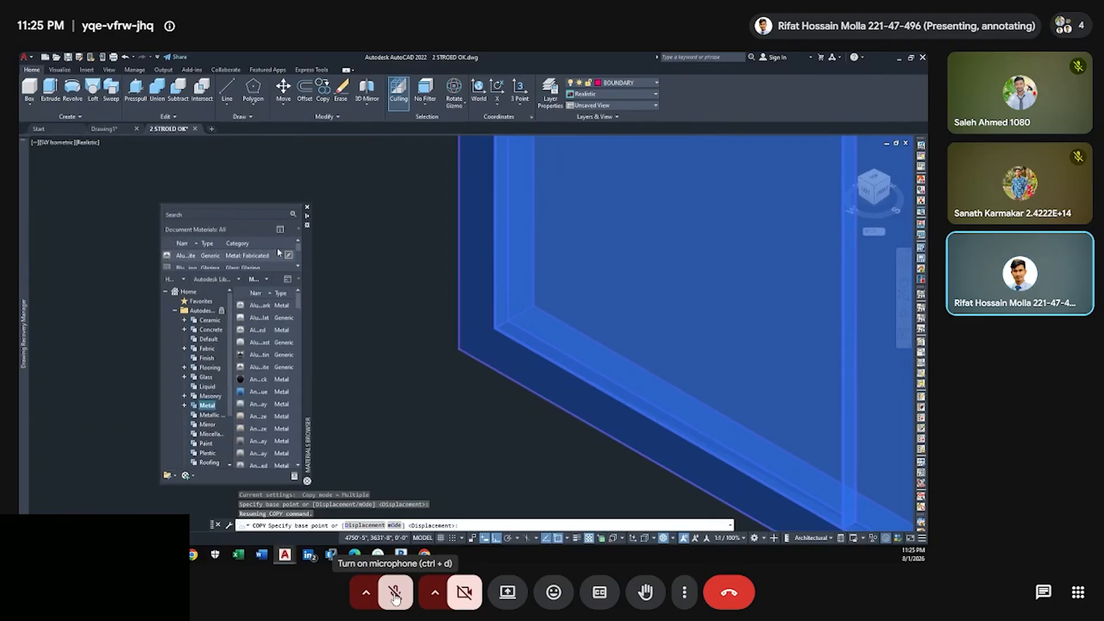
left_click_drag(310, 251, 172, 251)
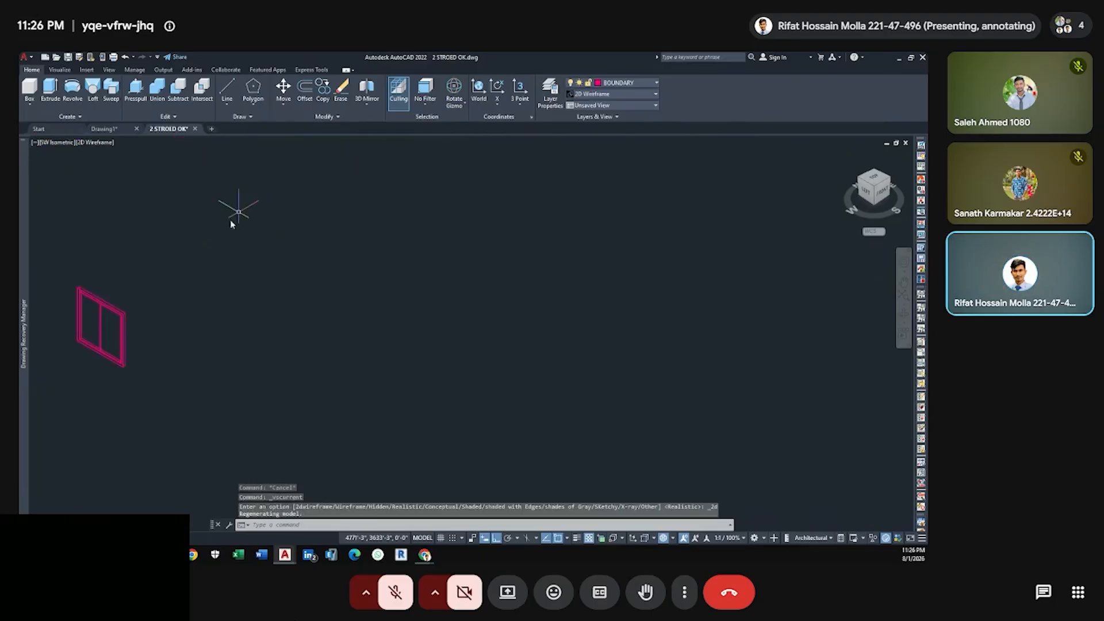
scroll(192, 308, "up", 5)
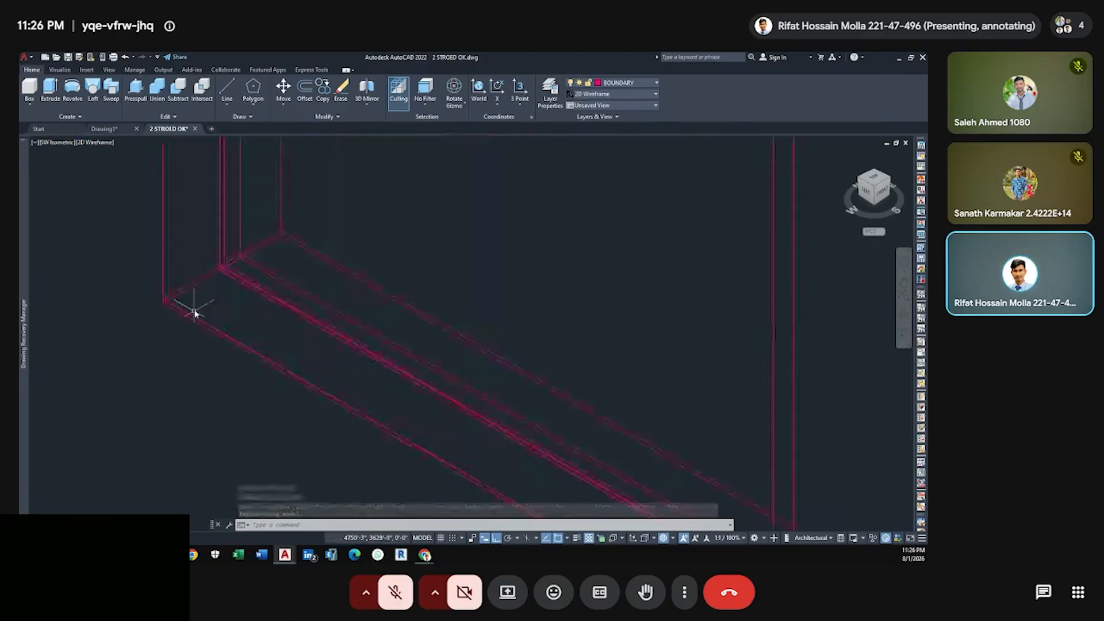
scroll(209, 270, "up", 2)
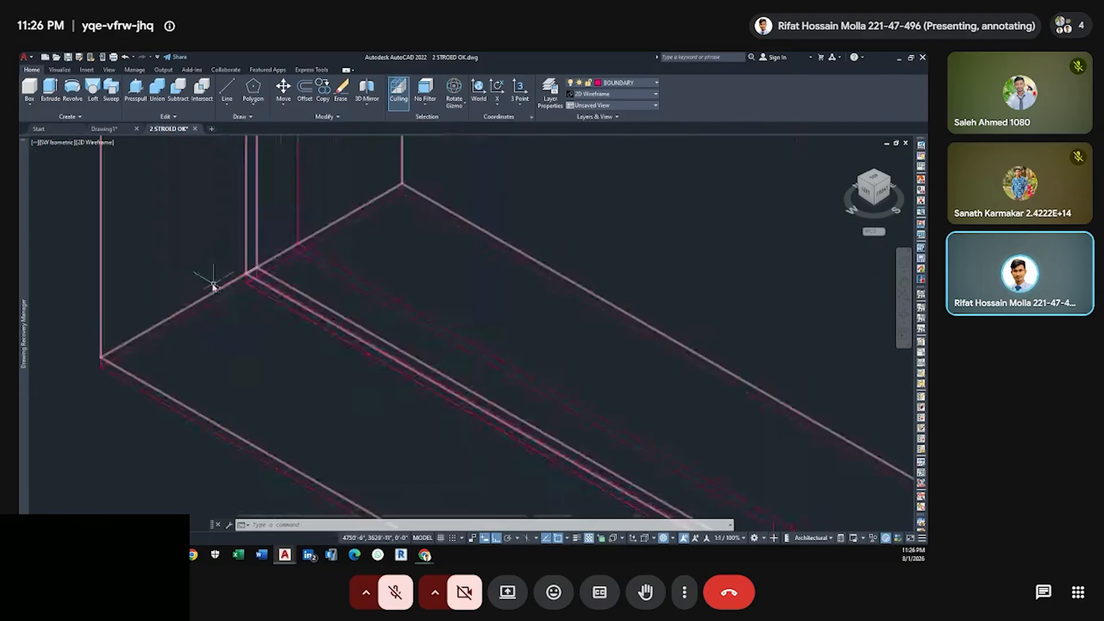
scroll(220, 288, "down", 2)
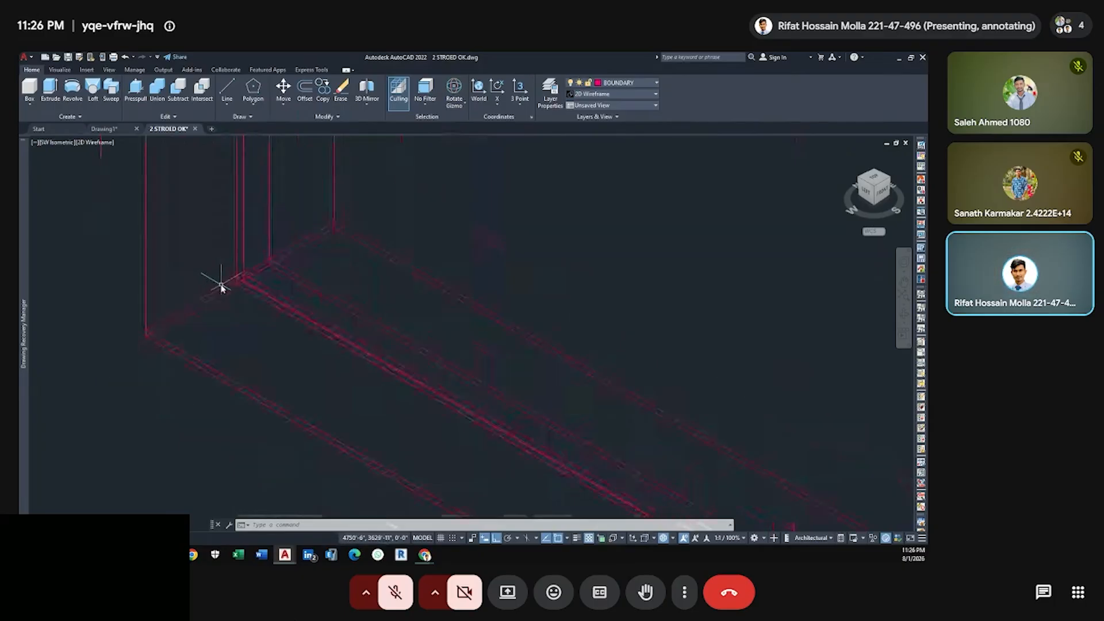
scroll(221, 288, "down", 3)
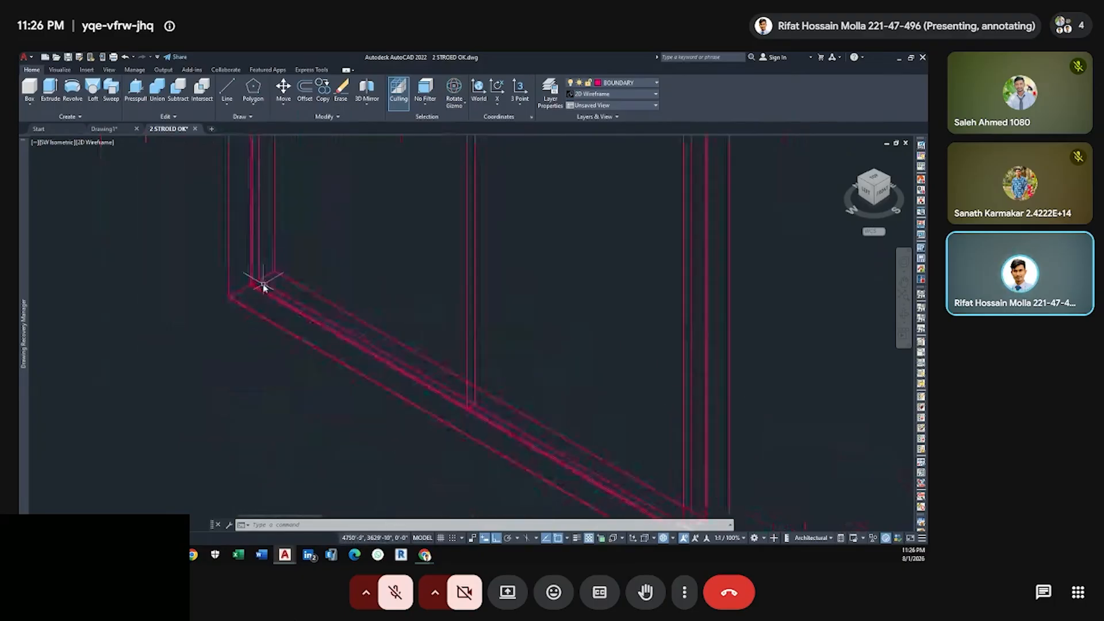
scroll(444, 233, "down", 5)
Switch the model to the NW Isometric view, centred on the lower corner of the separate window frame.
left_click(861, 183)
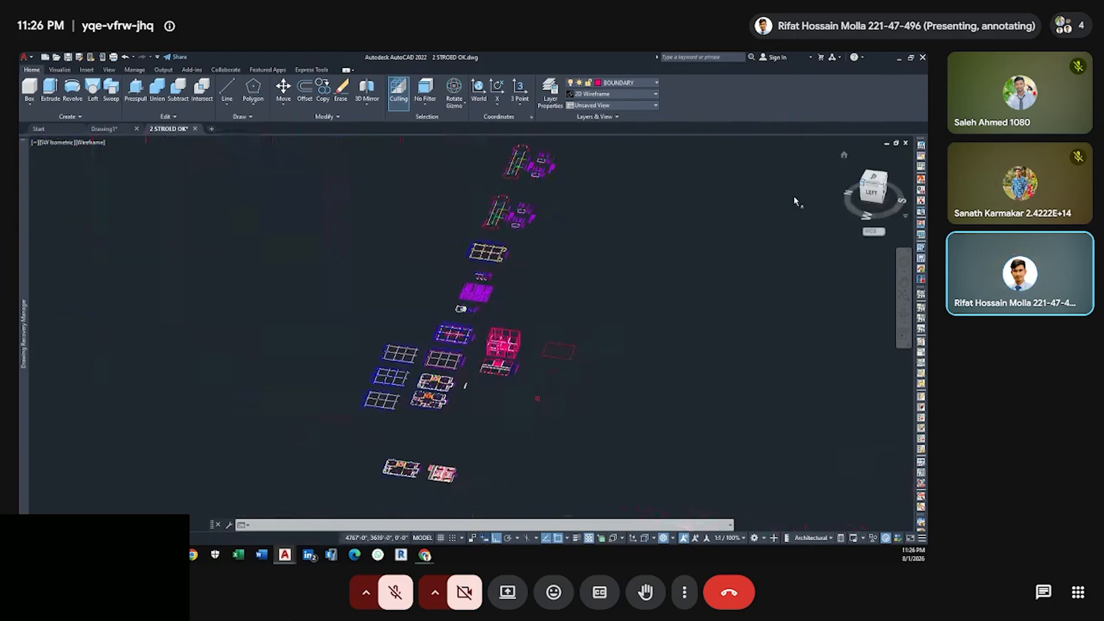
scroll(580, 383, "up", 3)
scroll(581, 383, "up", 5)
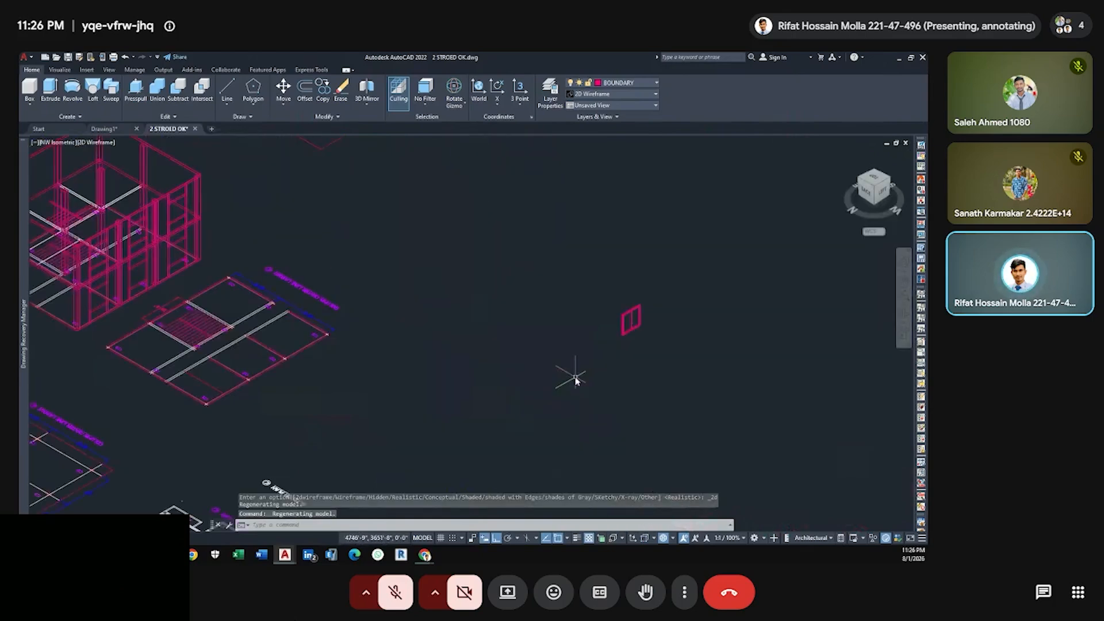
scroll(658, 294, "up", 5)
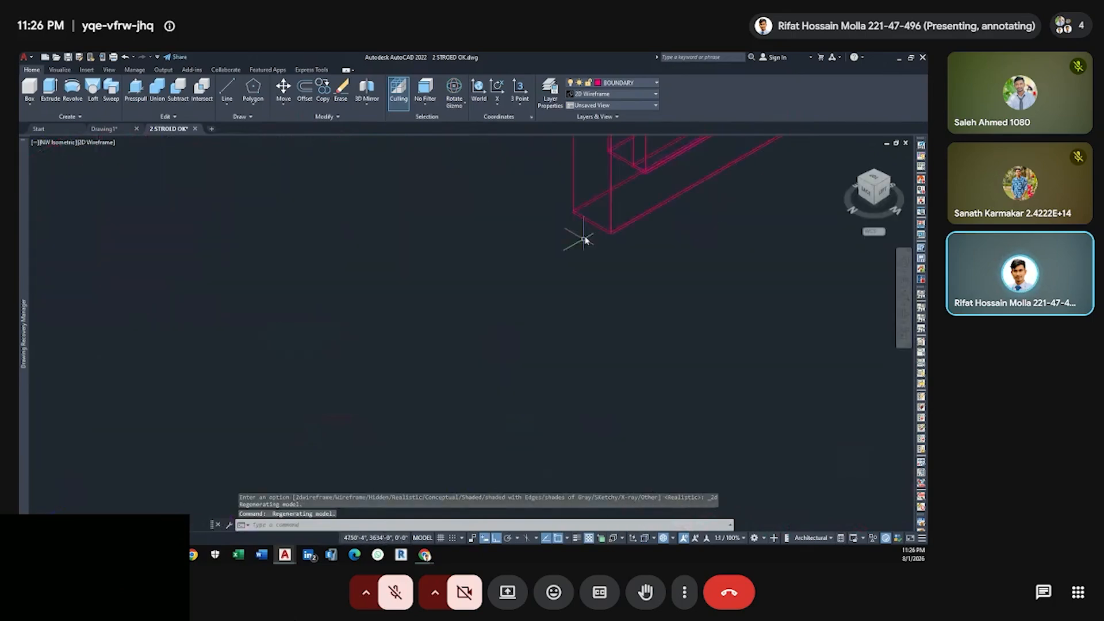
scroll(530, 201, "up", 3)
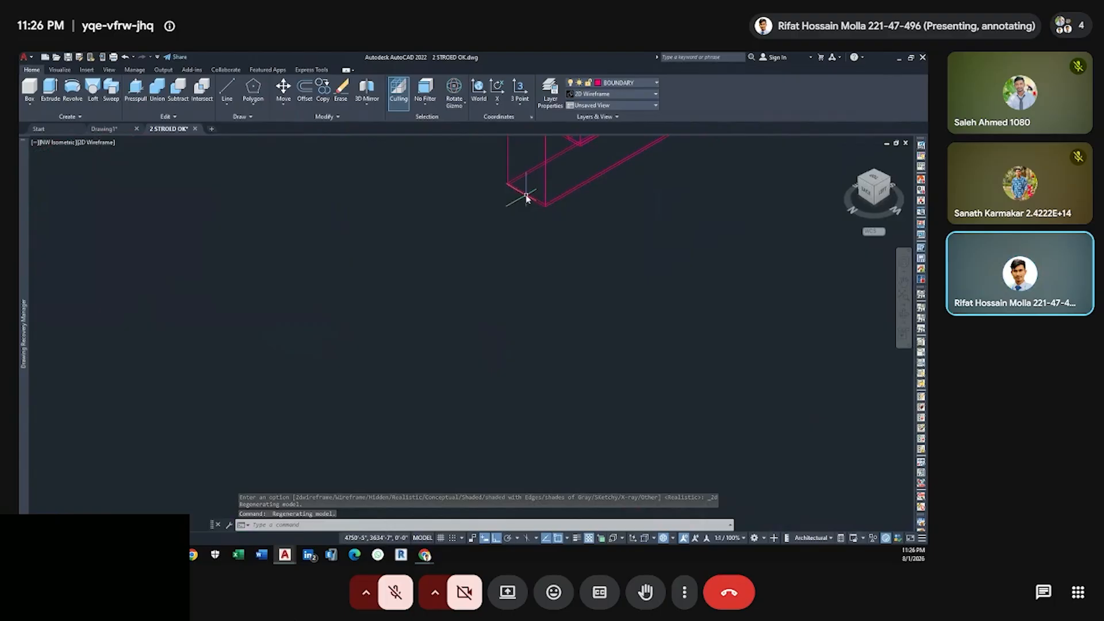
middle_click_drag(526, 197, 518, 248)
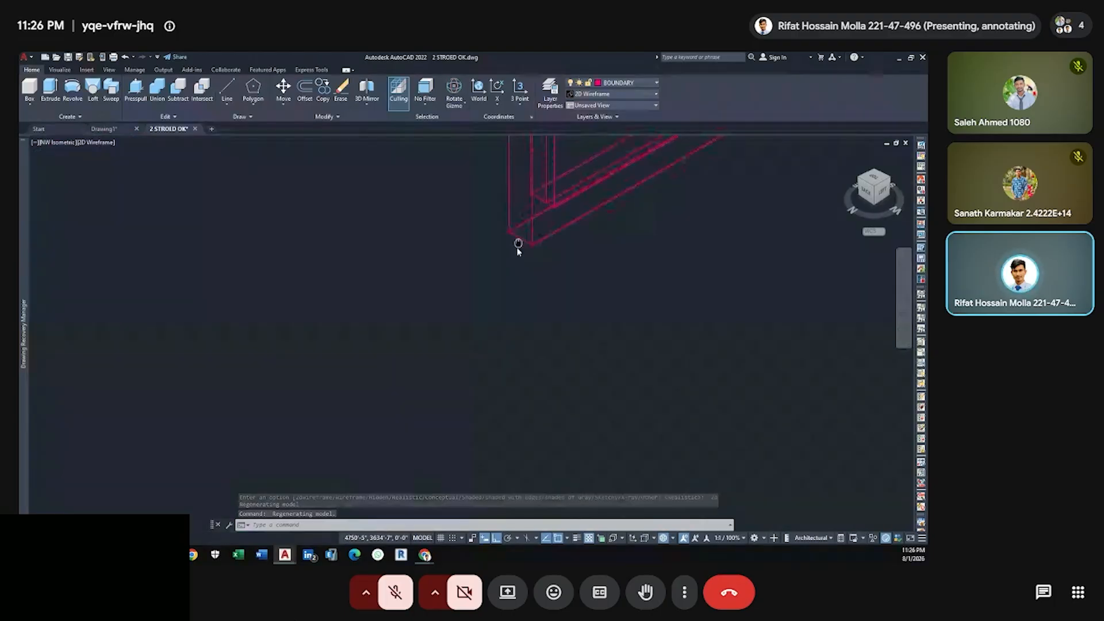
middle_click_drag(518, 247, 548, 294)
scroll(548, 295, "up", 5)
Copy the window frame by the midpoint of its lower corner edge into the first ground-floor wall opening, with Ortho off.
type("co")
key("Return")
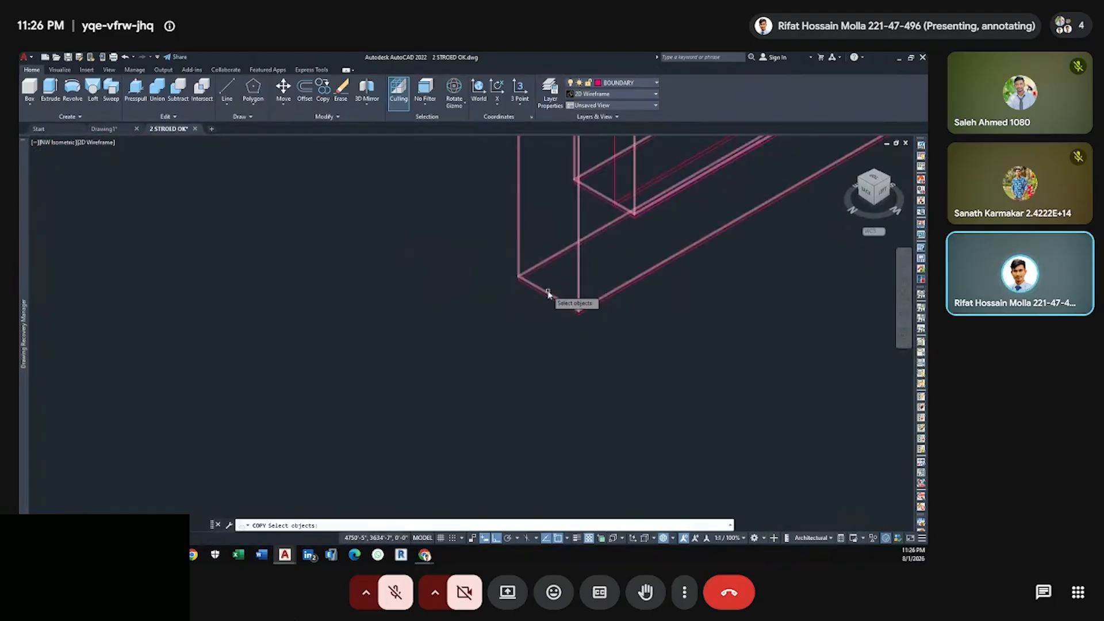
left_click(548, 295)
key("Return")
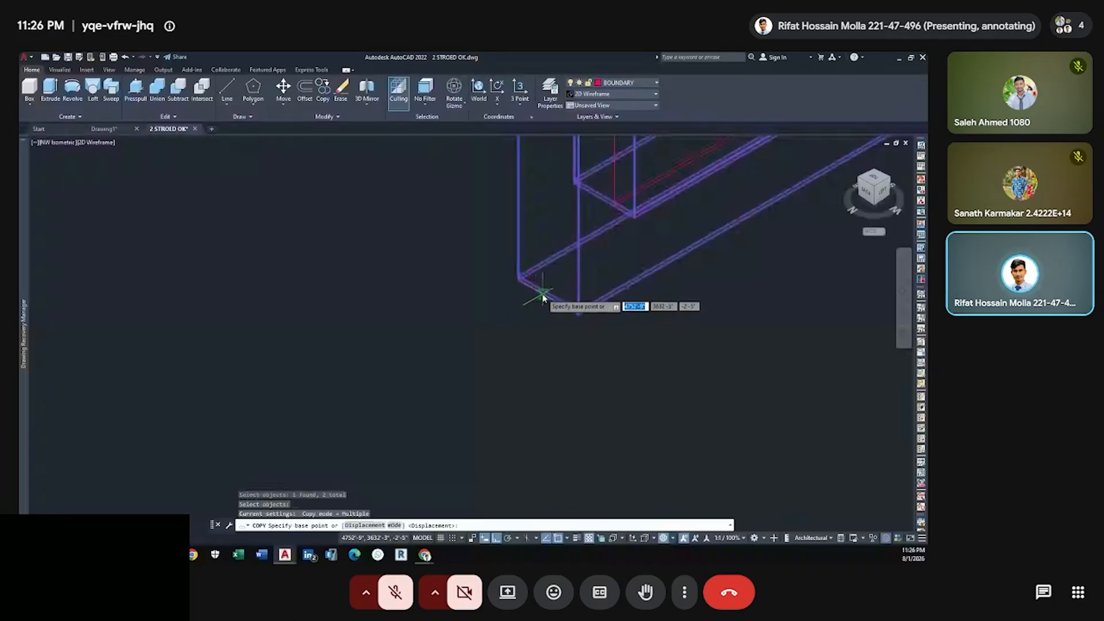
left_click(547, 299)
scroll(463, 307, "down", 6)
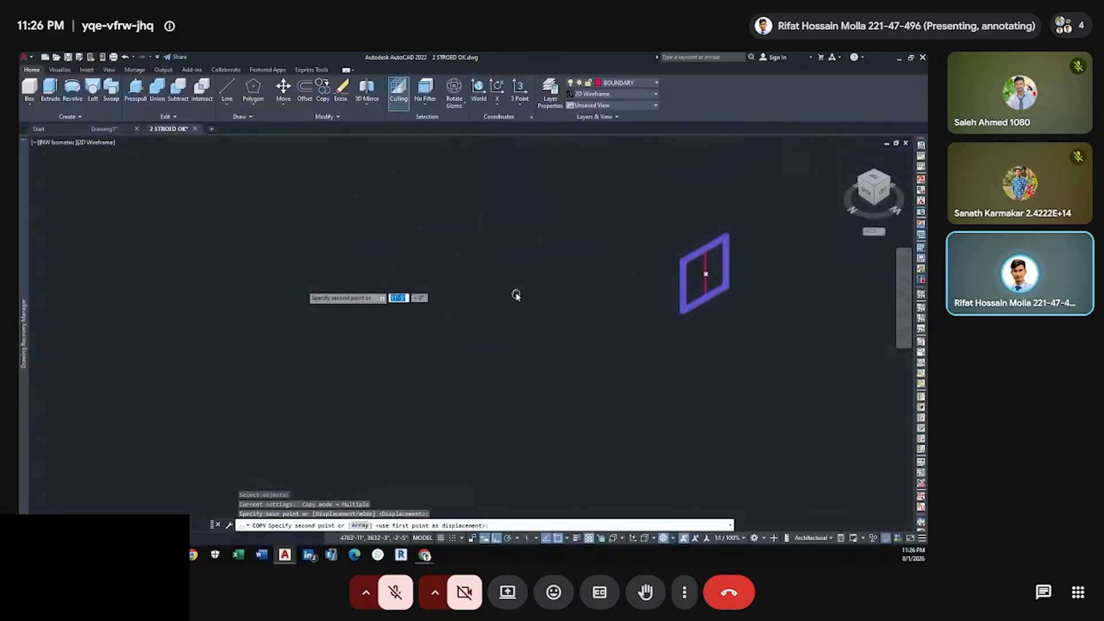
key("F8")
scroll(242, 276, "up", 6)
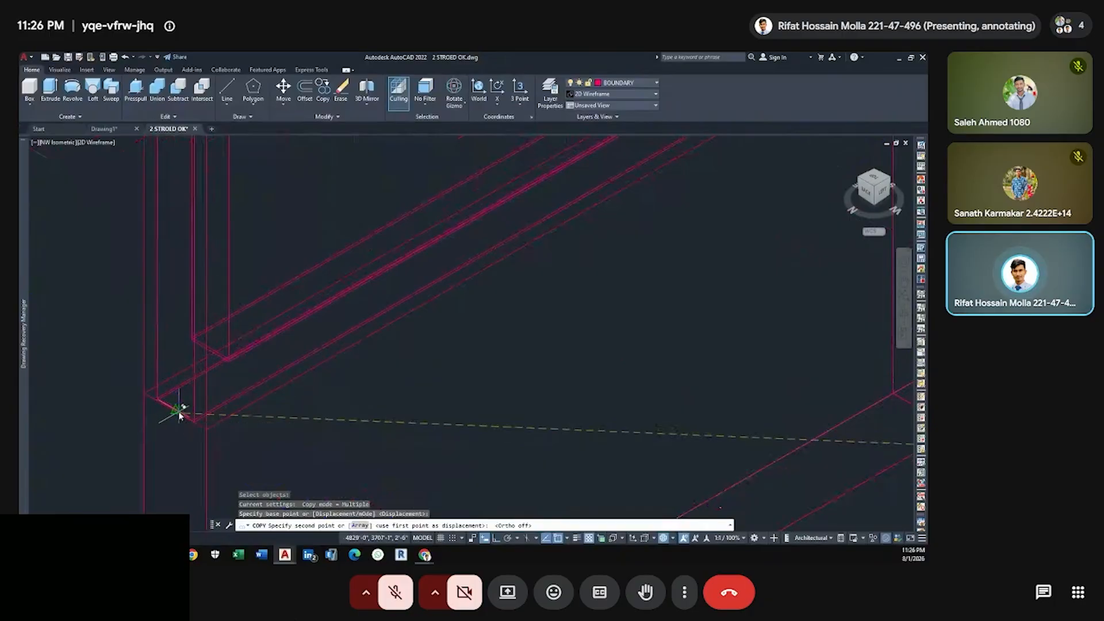
left_click(179, 411)
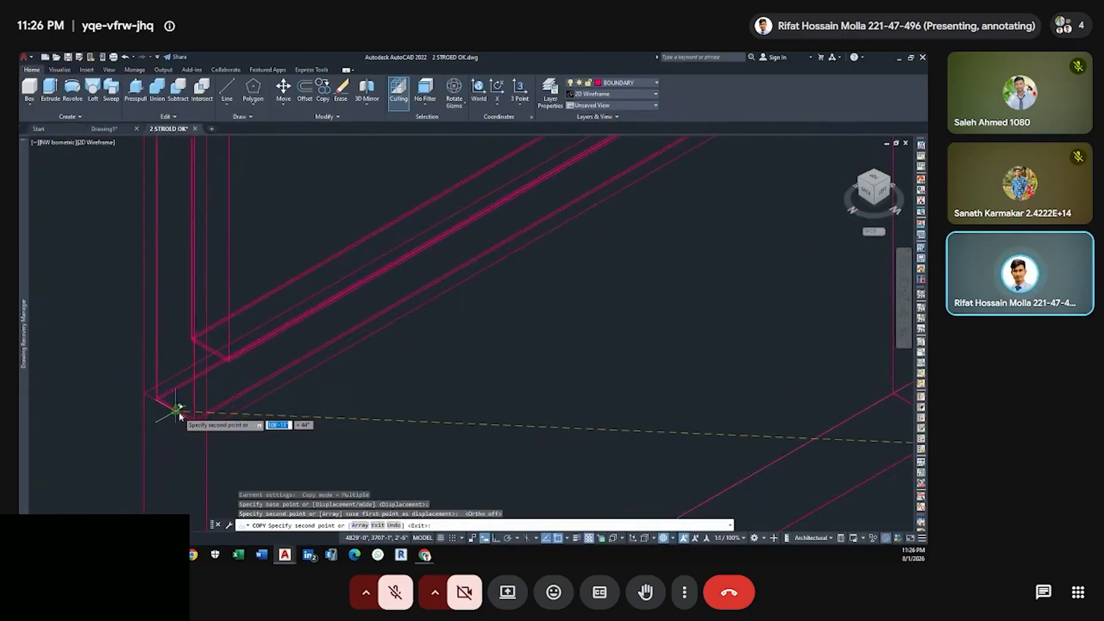
Place copies of the window frame in the two remaining ground-floor openings on the same side, snapping to their lower corner edges.
scroll(238, 386, "down", 2)
scroll(431, 300, "up", 6)
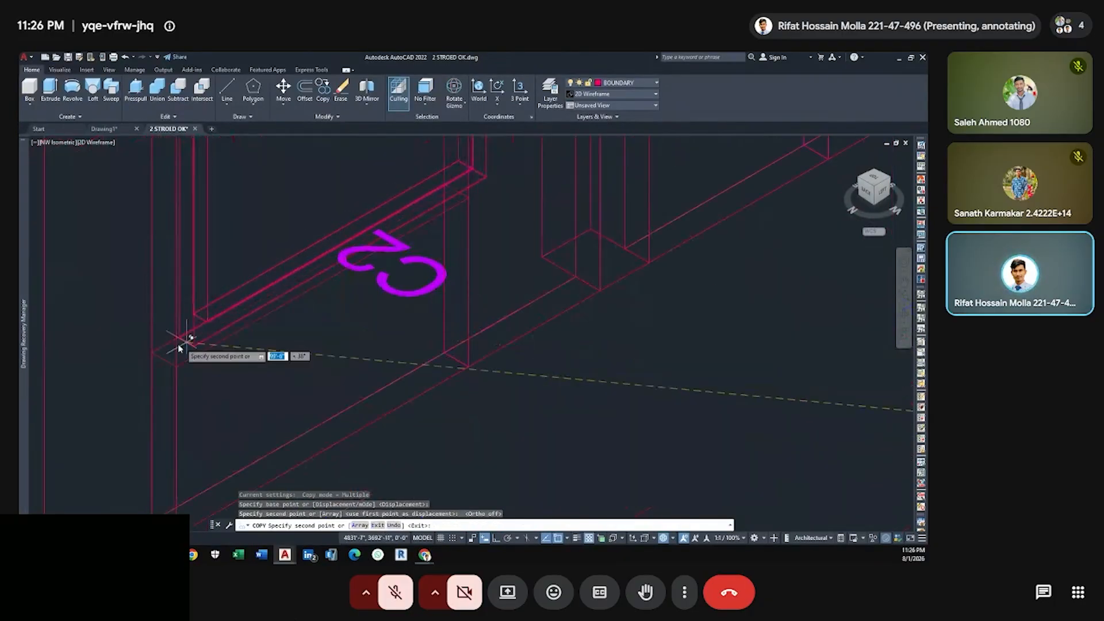
left_click(164, 358)
scroll(224, 340, "down", 6)
scroll(415, 278, "up", 6)
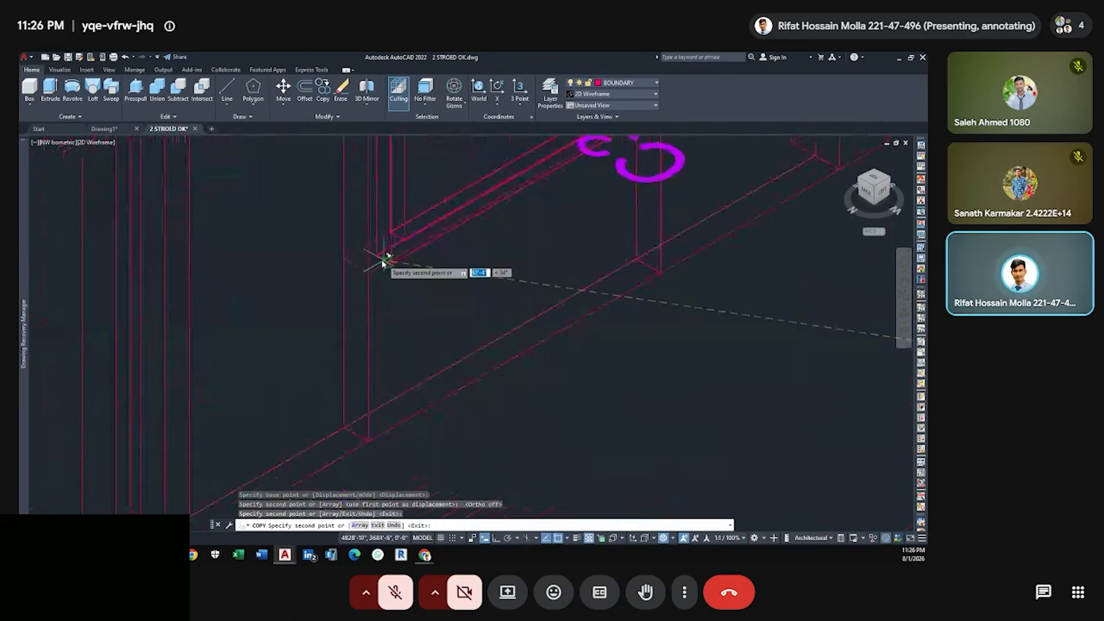
left_click(357, 265)
Place window frame copies in the upper-storey openings above, snapping to their lower corner edges, and end the Copy command.
scroll(381, 292, "down", 6)
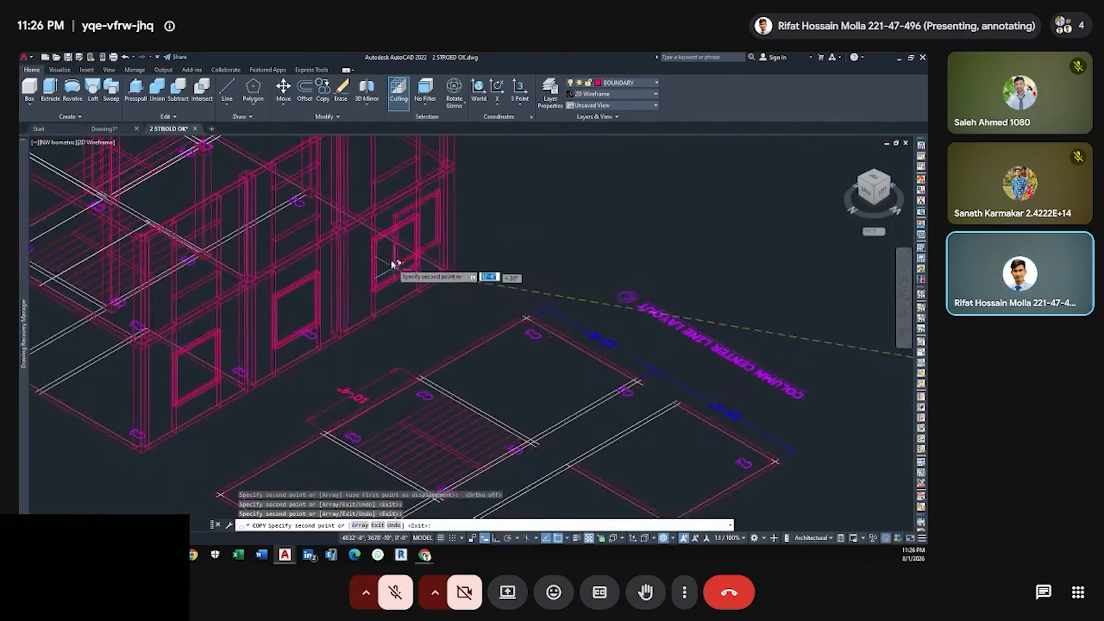
scroll(386, 218, "up", 5)
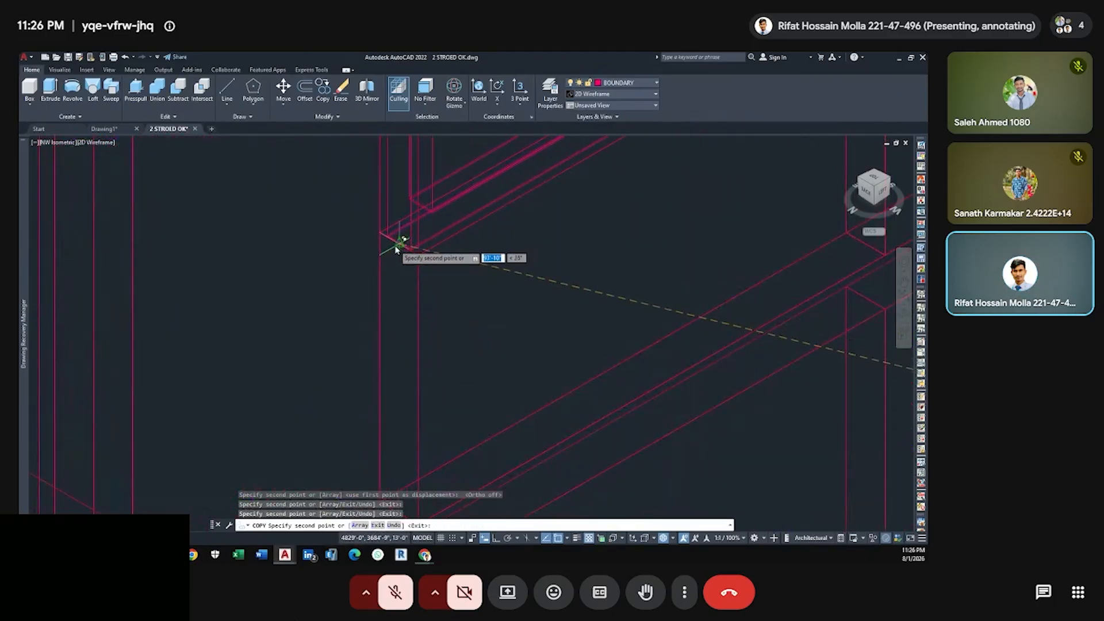
left_click(390, 224)
scroll(295, 280, "down", 5)
scroll(328, 291, "up", 4)
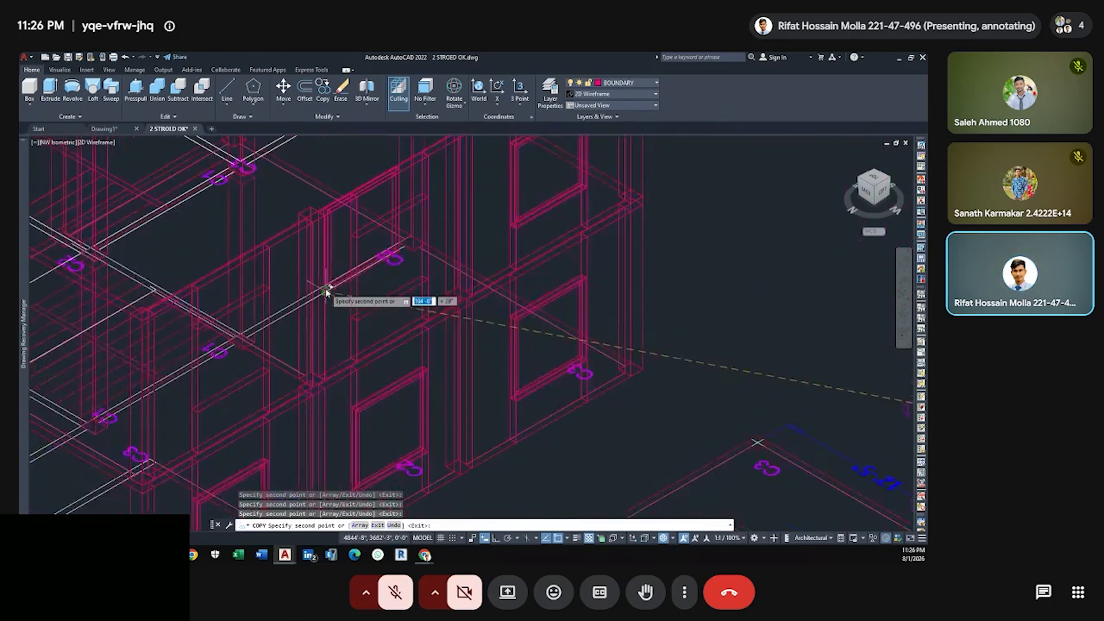
scroll(396, 296, "down", 5)
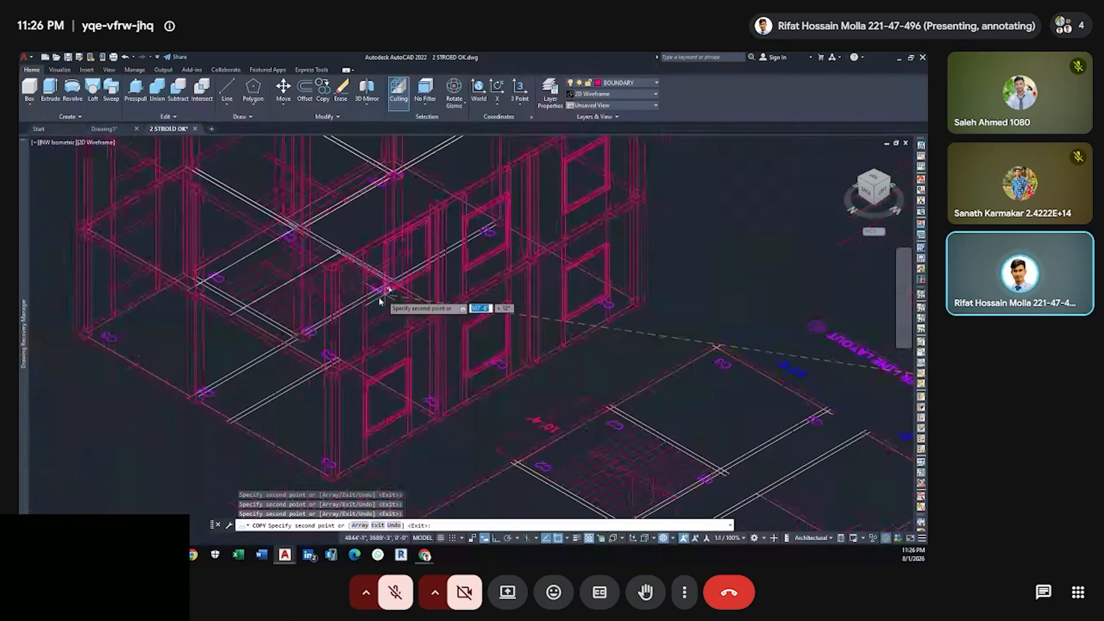
scroll(382, 295, "up", 6)
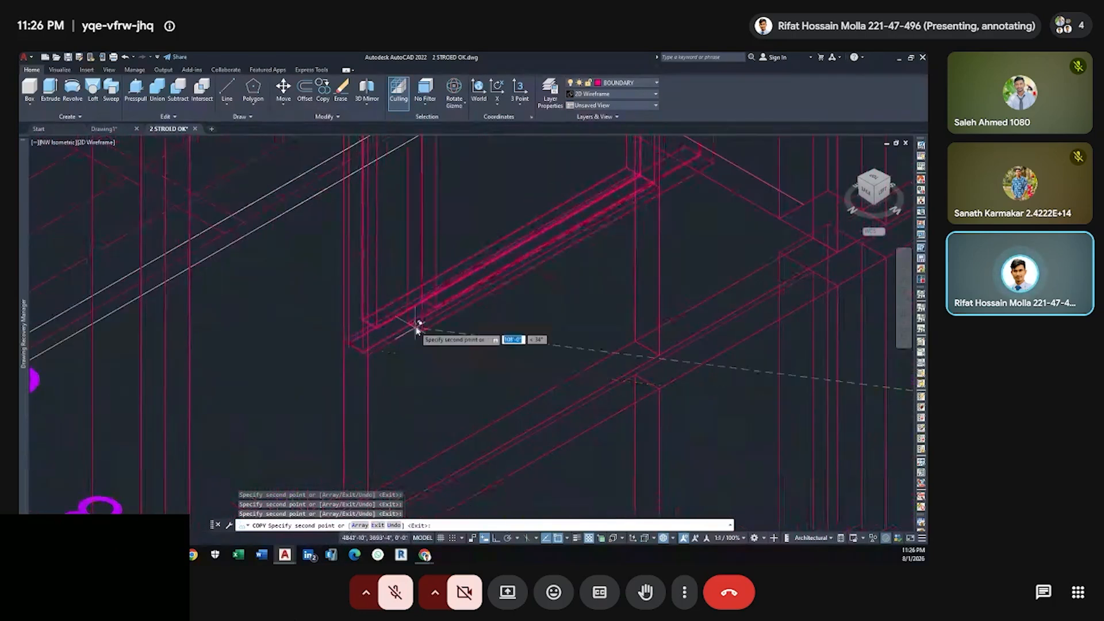
scroll(417, 329, "down", 4)
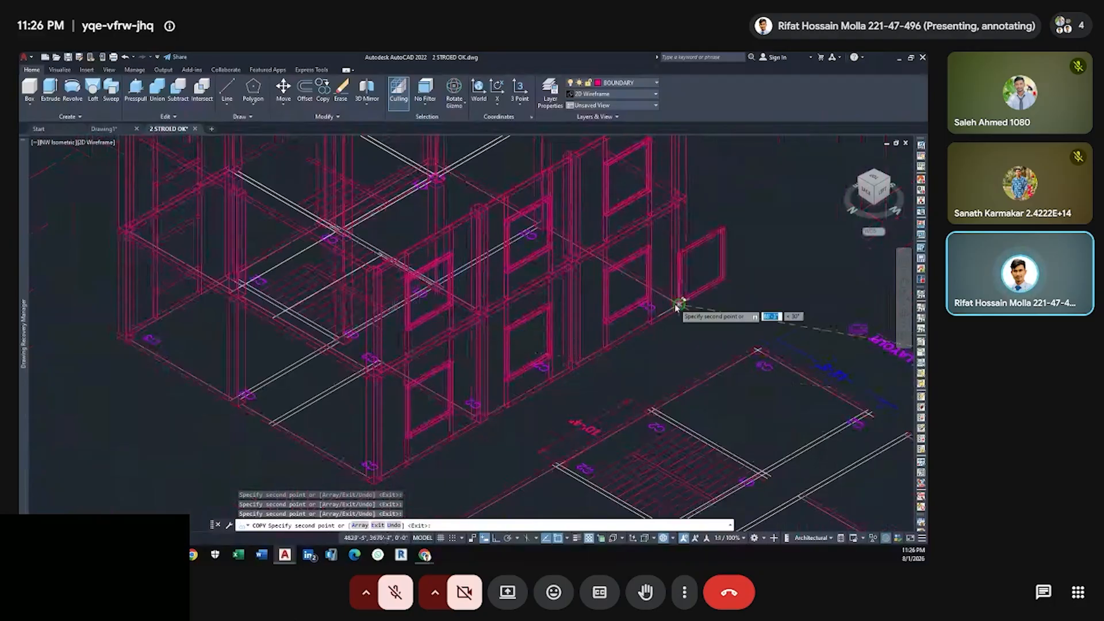
key("Escape")
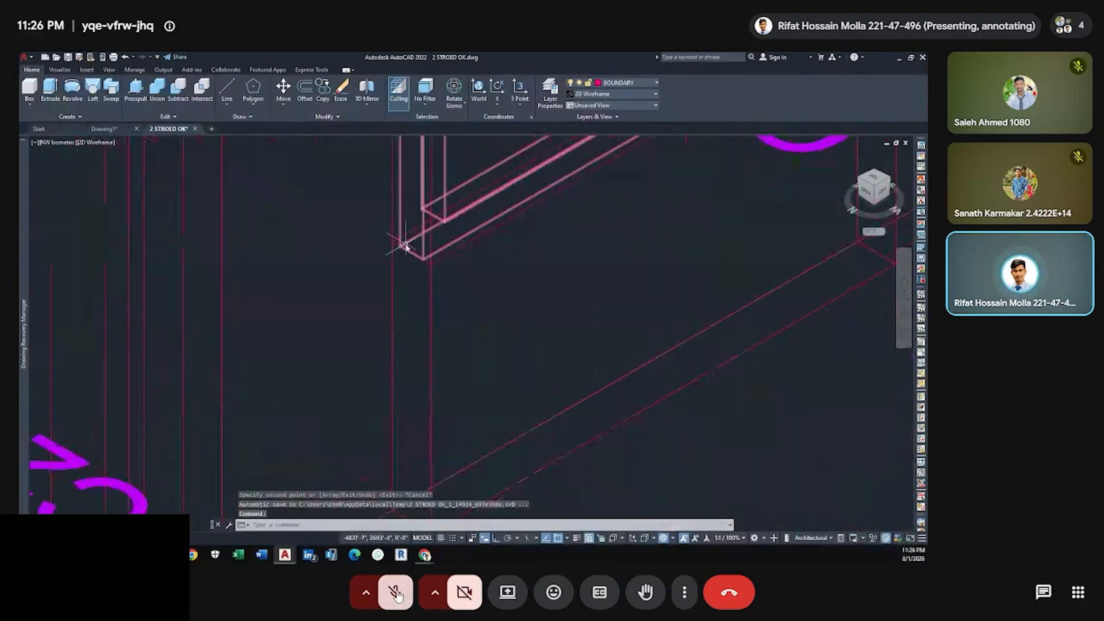
Leave the Google Meet call and close its browser window.
left_click(395, 592)
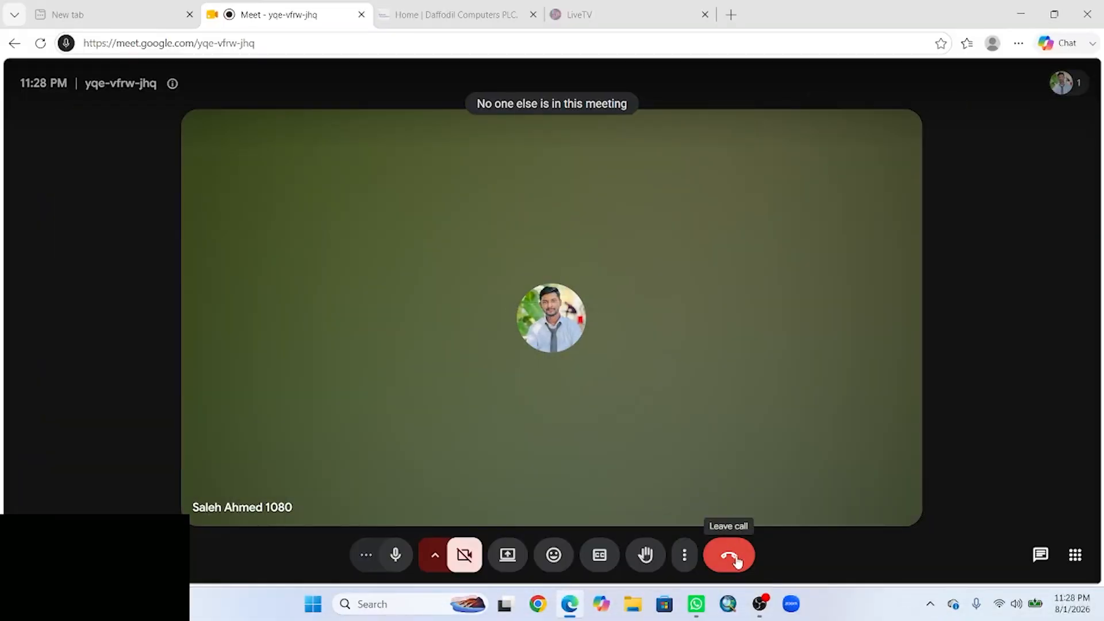
left_click(729, 555)
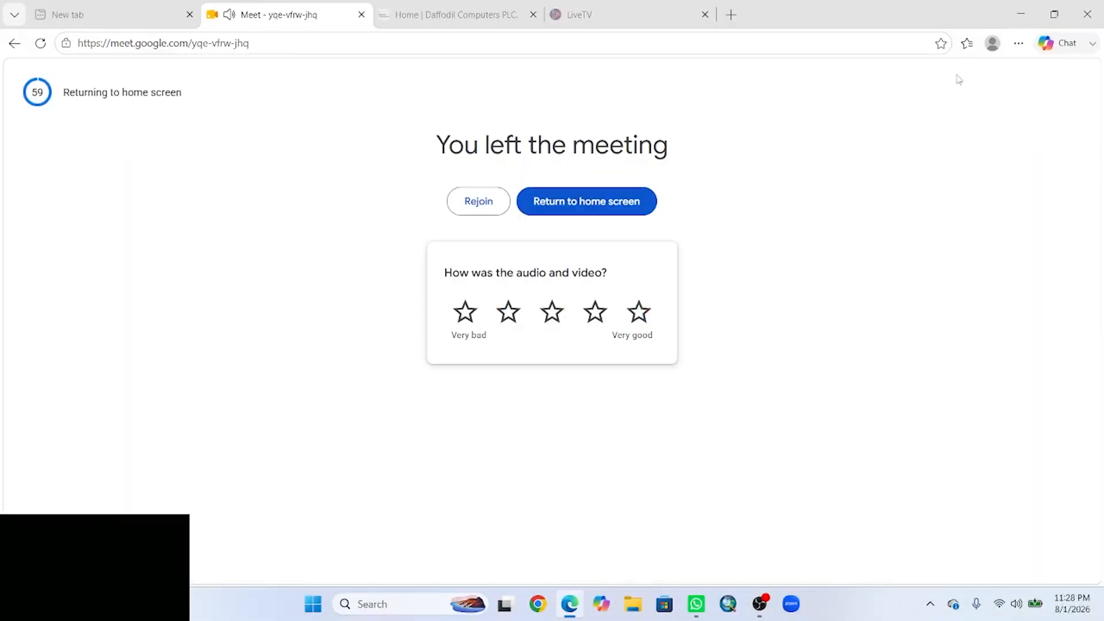
left_click(1096, 9)
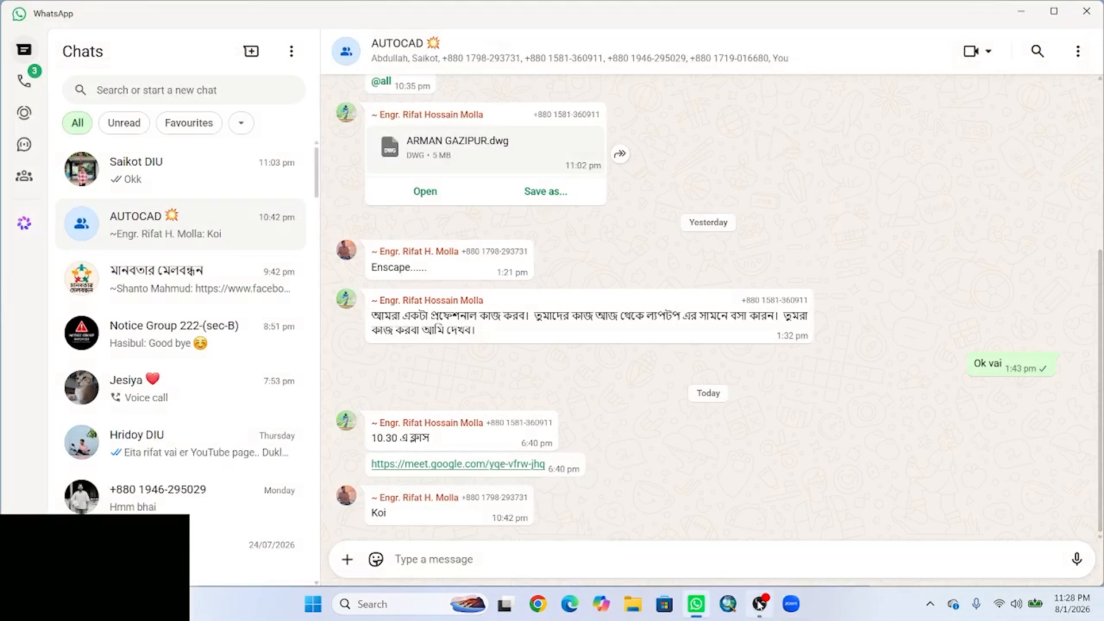
left_click(759, 604)
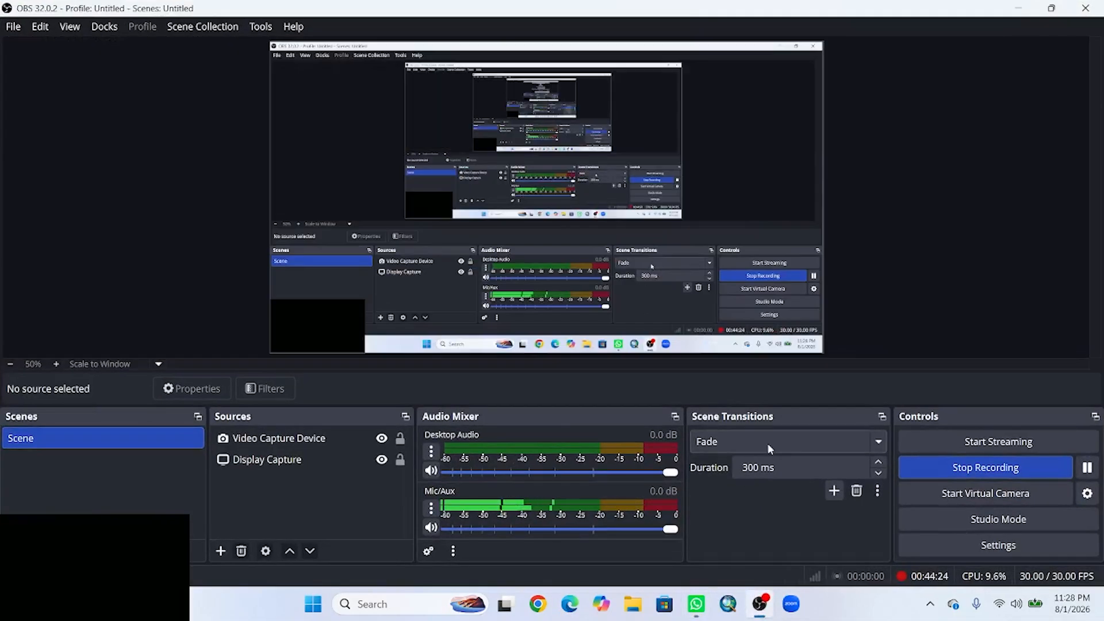